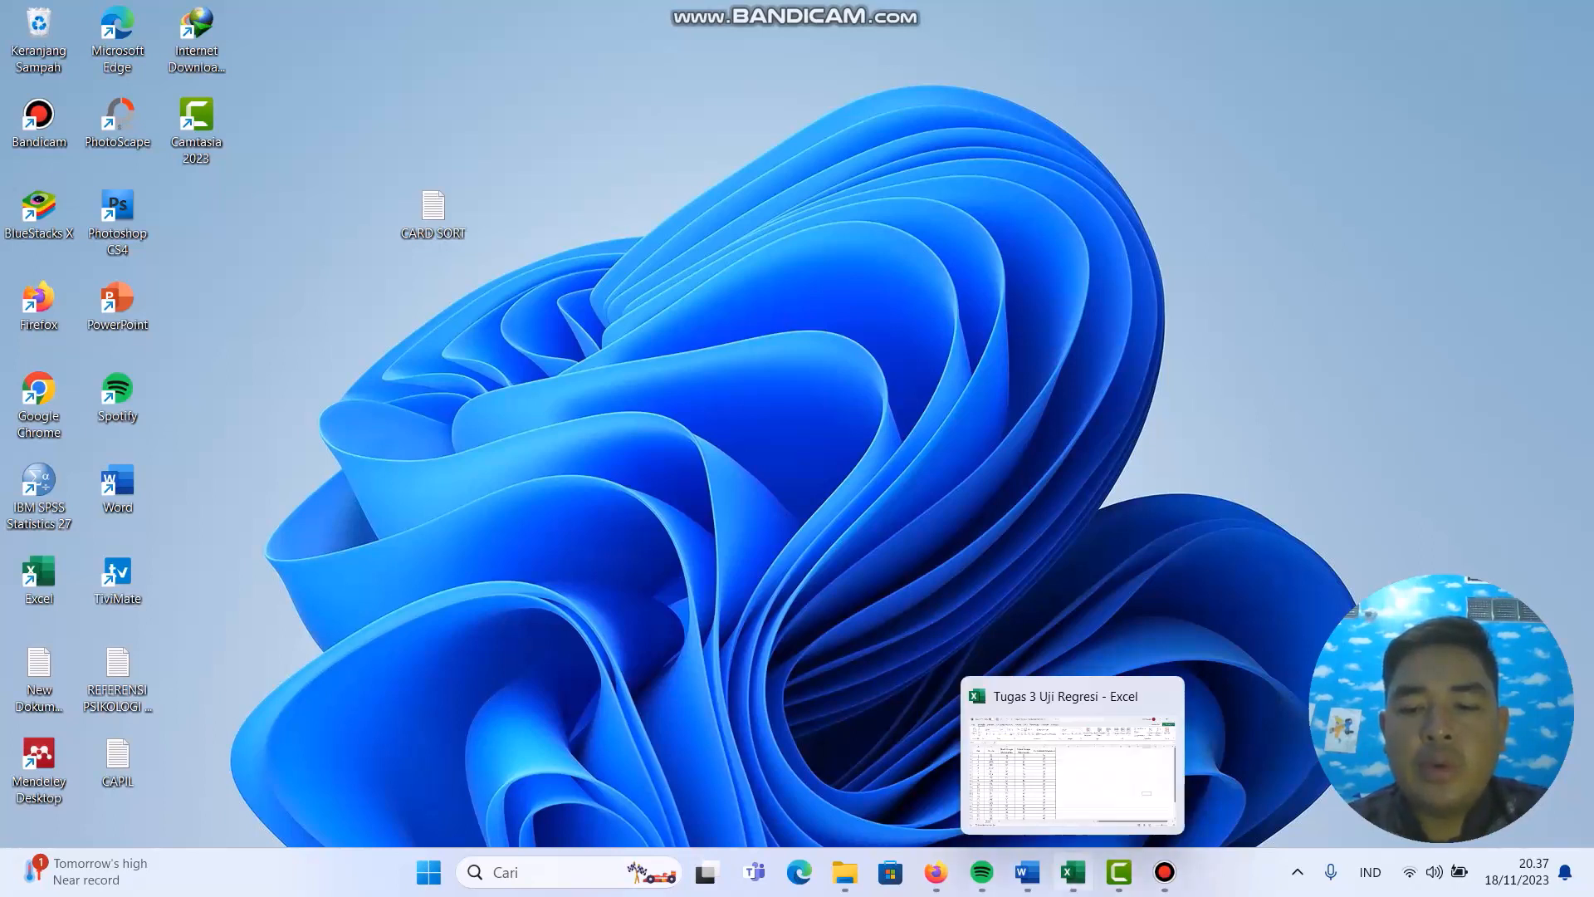
- Review the student scores in the Tugas 3 Uji Regresi workbook in Excel and the regression prerequisites in Word, minimizing both windows
left_click(1072, 872)
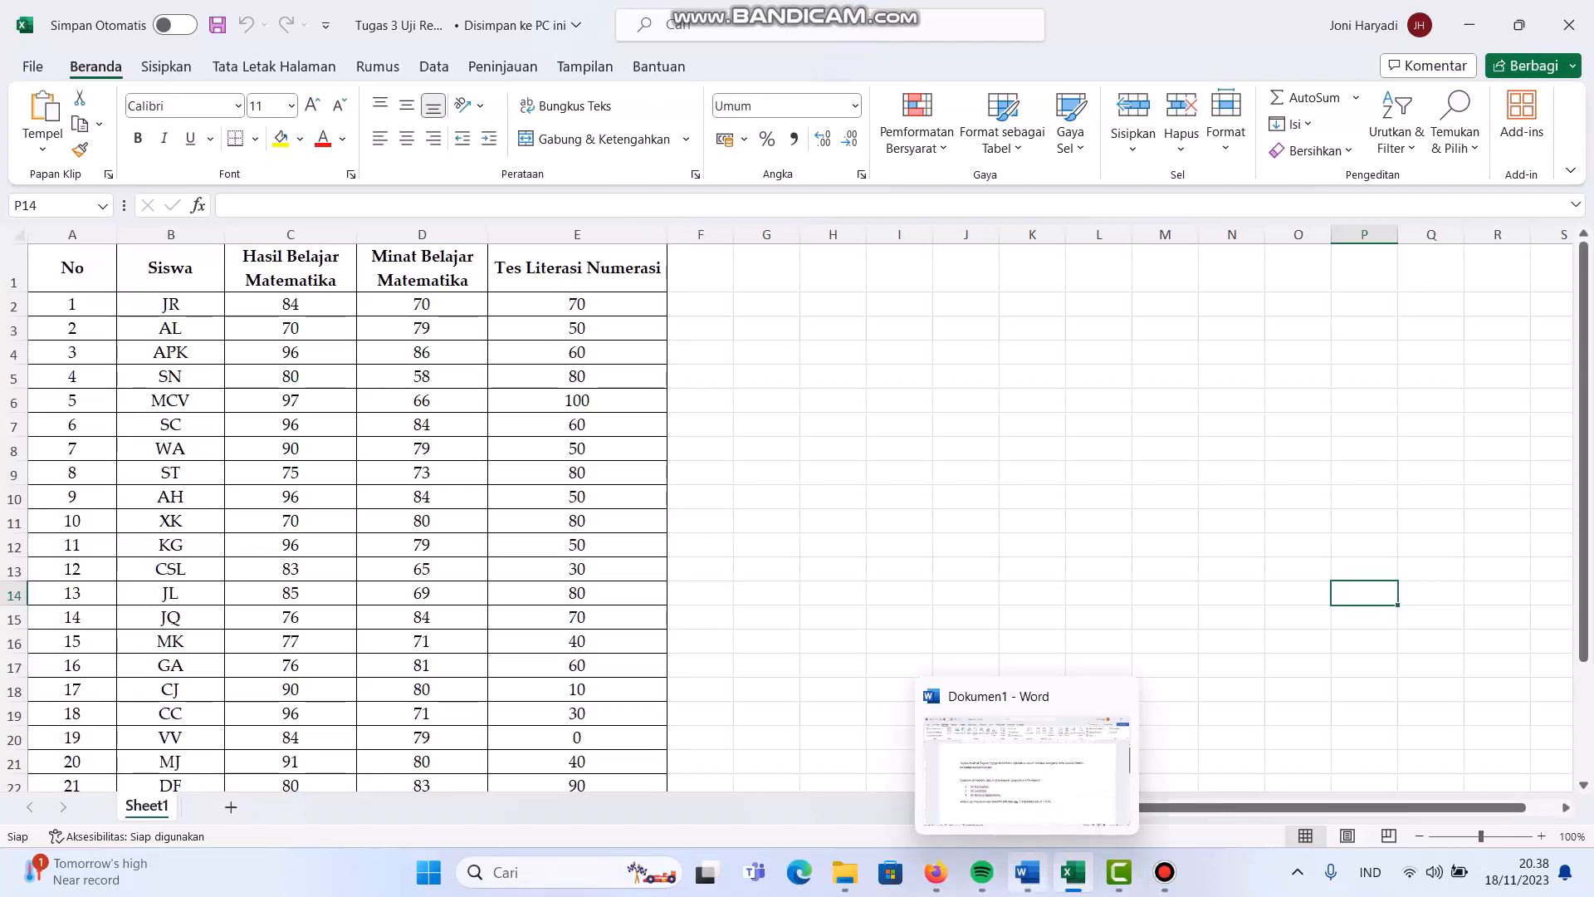
left_click(1027, 872)
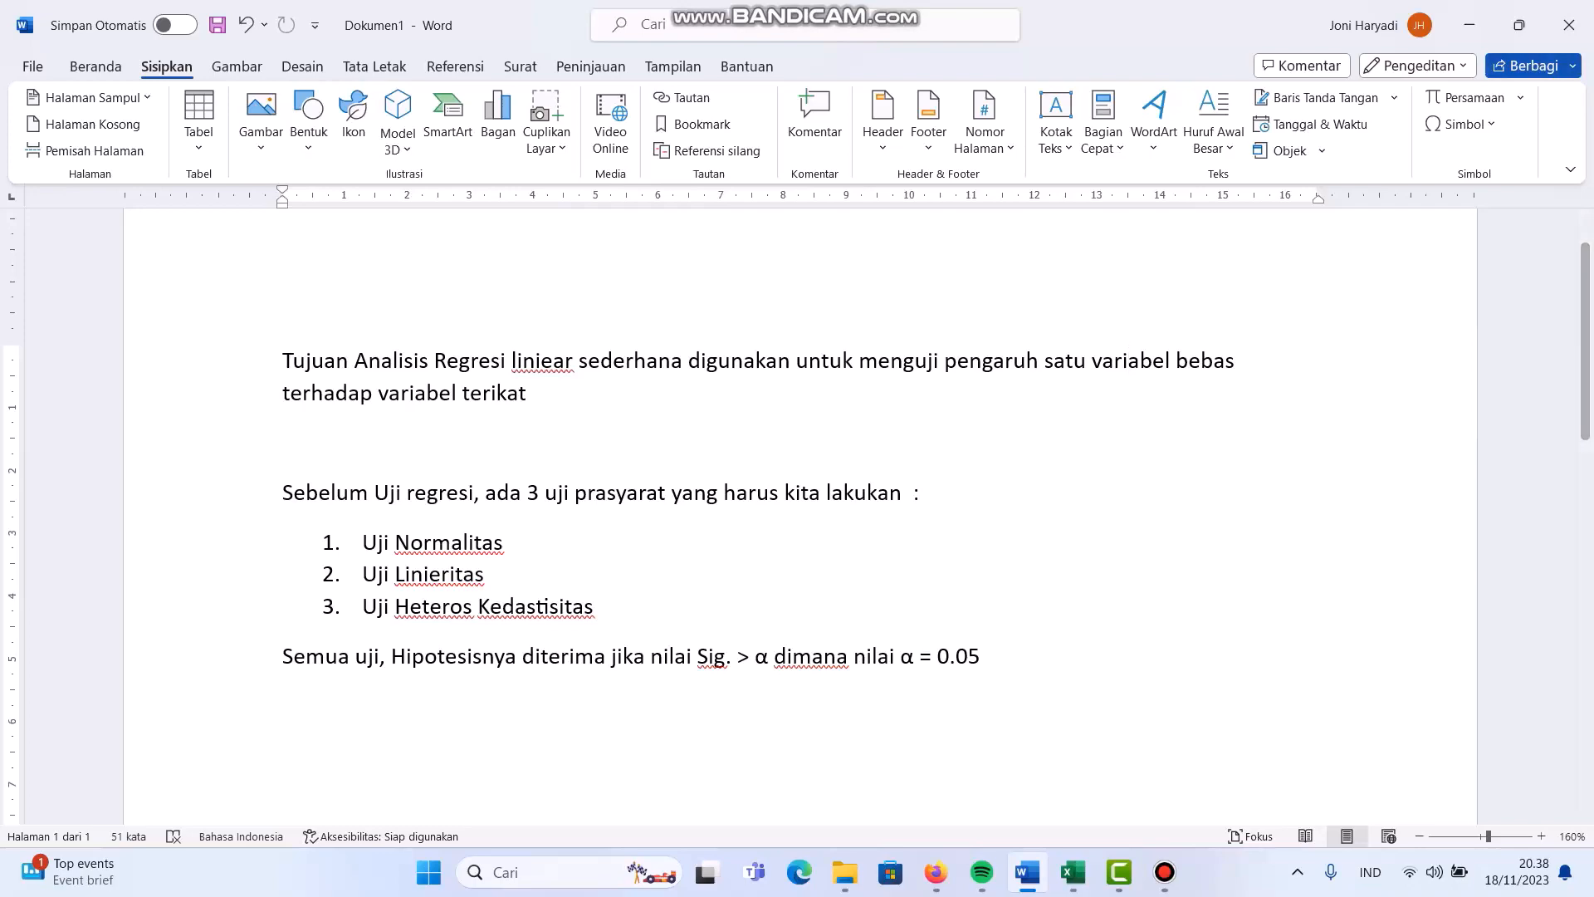
left_click(1470, 25)
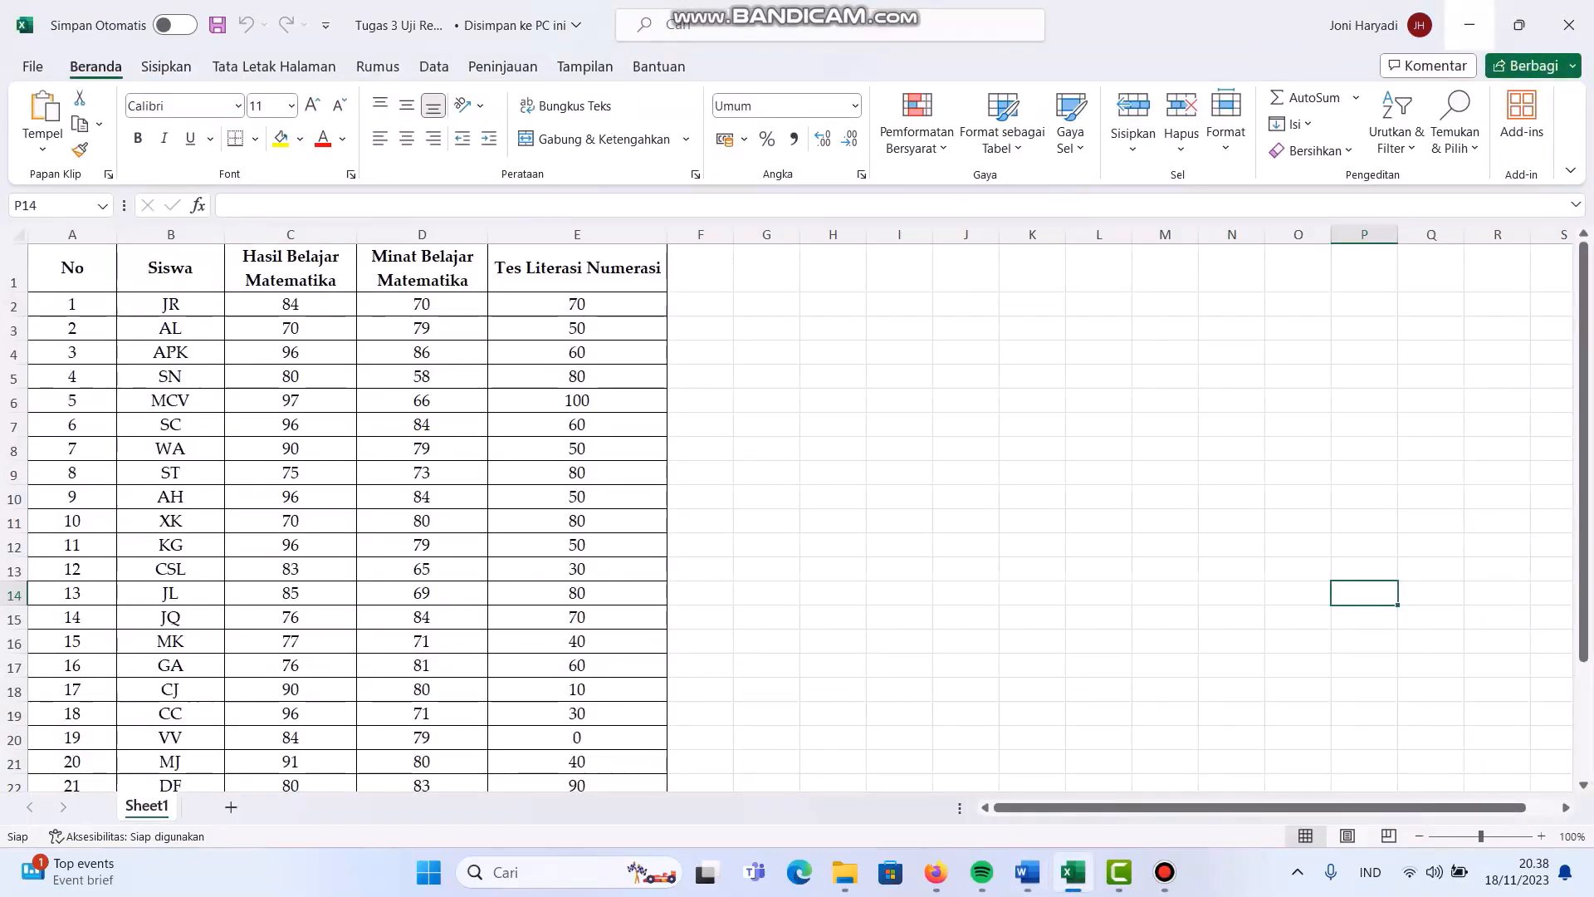
left_click(1469, 25)
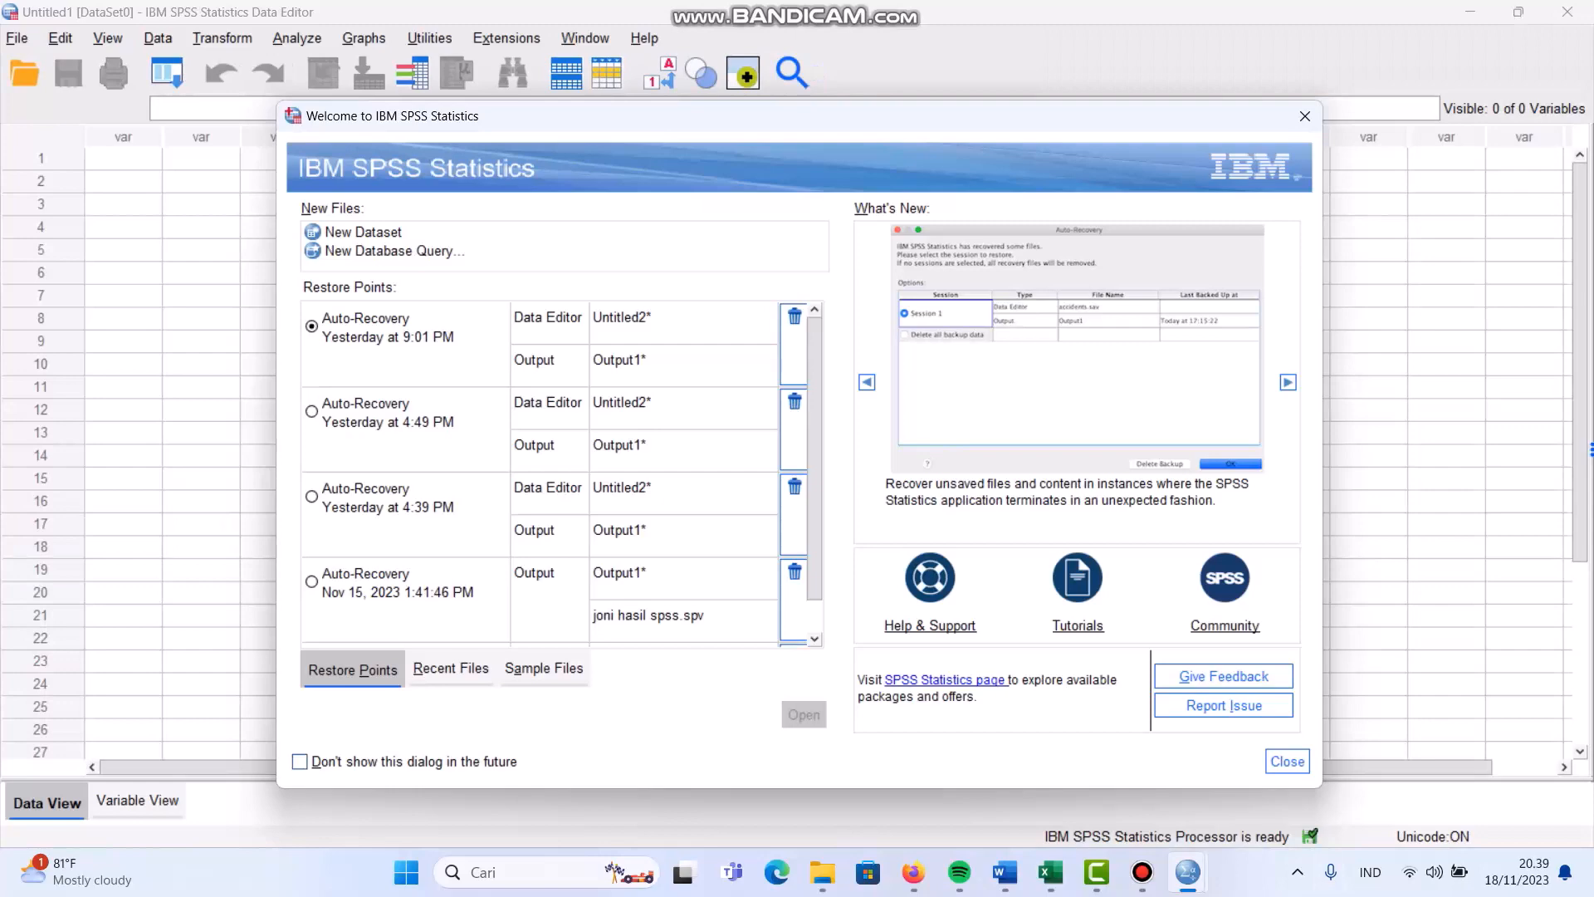
- Dismiss the SPSS welcome dialog and import the Excel file Tugas 3 Uji Regresi.xlsx with variable names read from the first row
left_click(1288, 761)
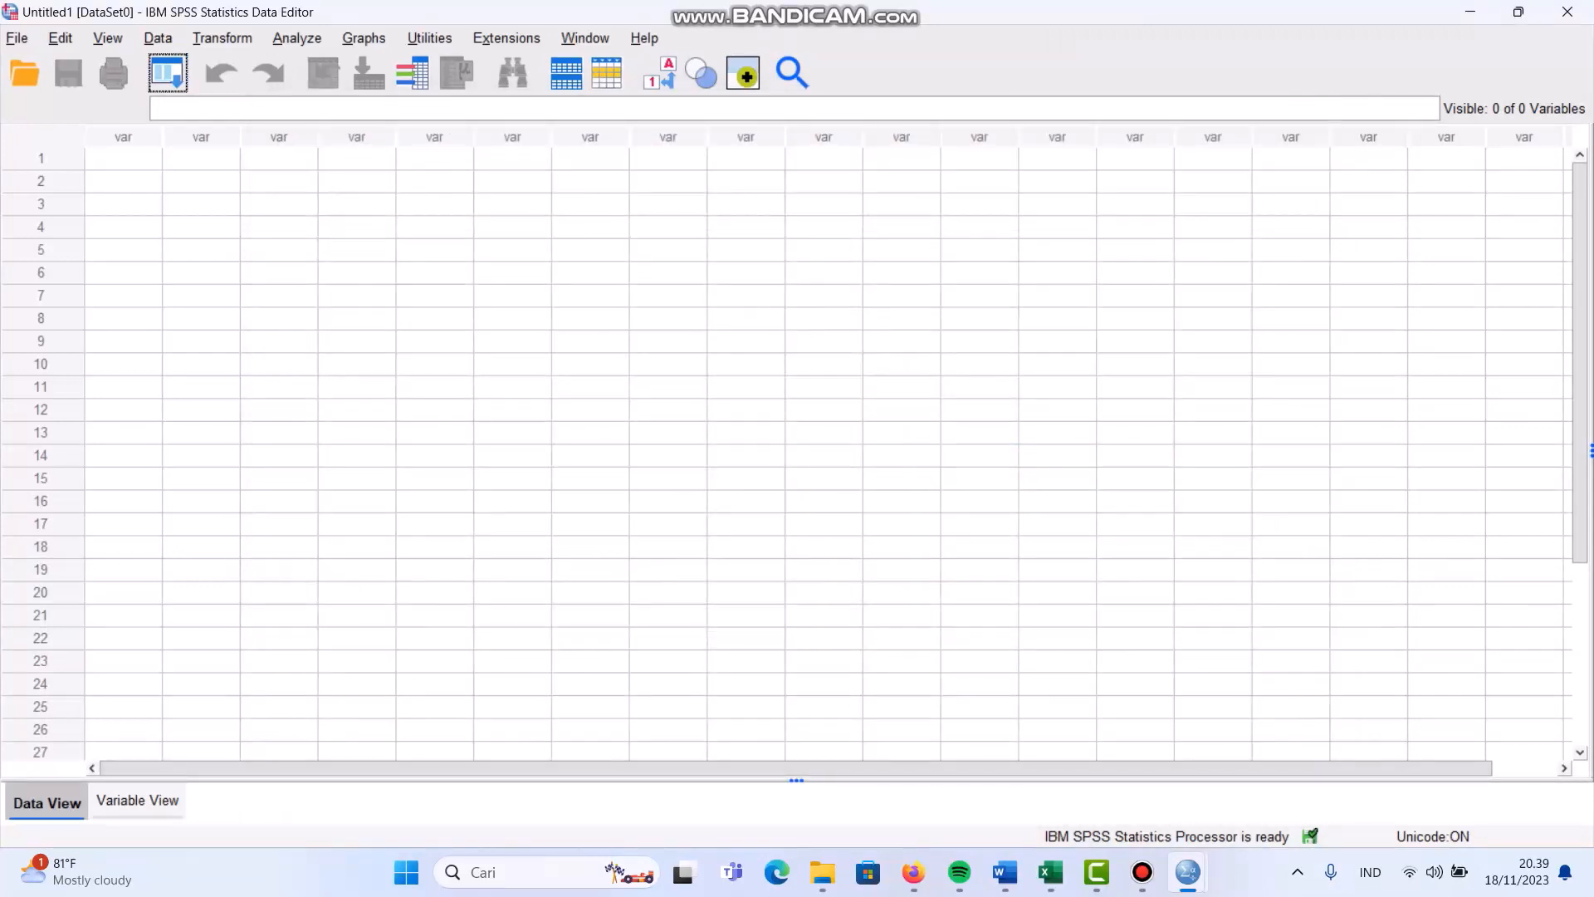
left_click(24, 75)
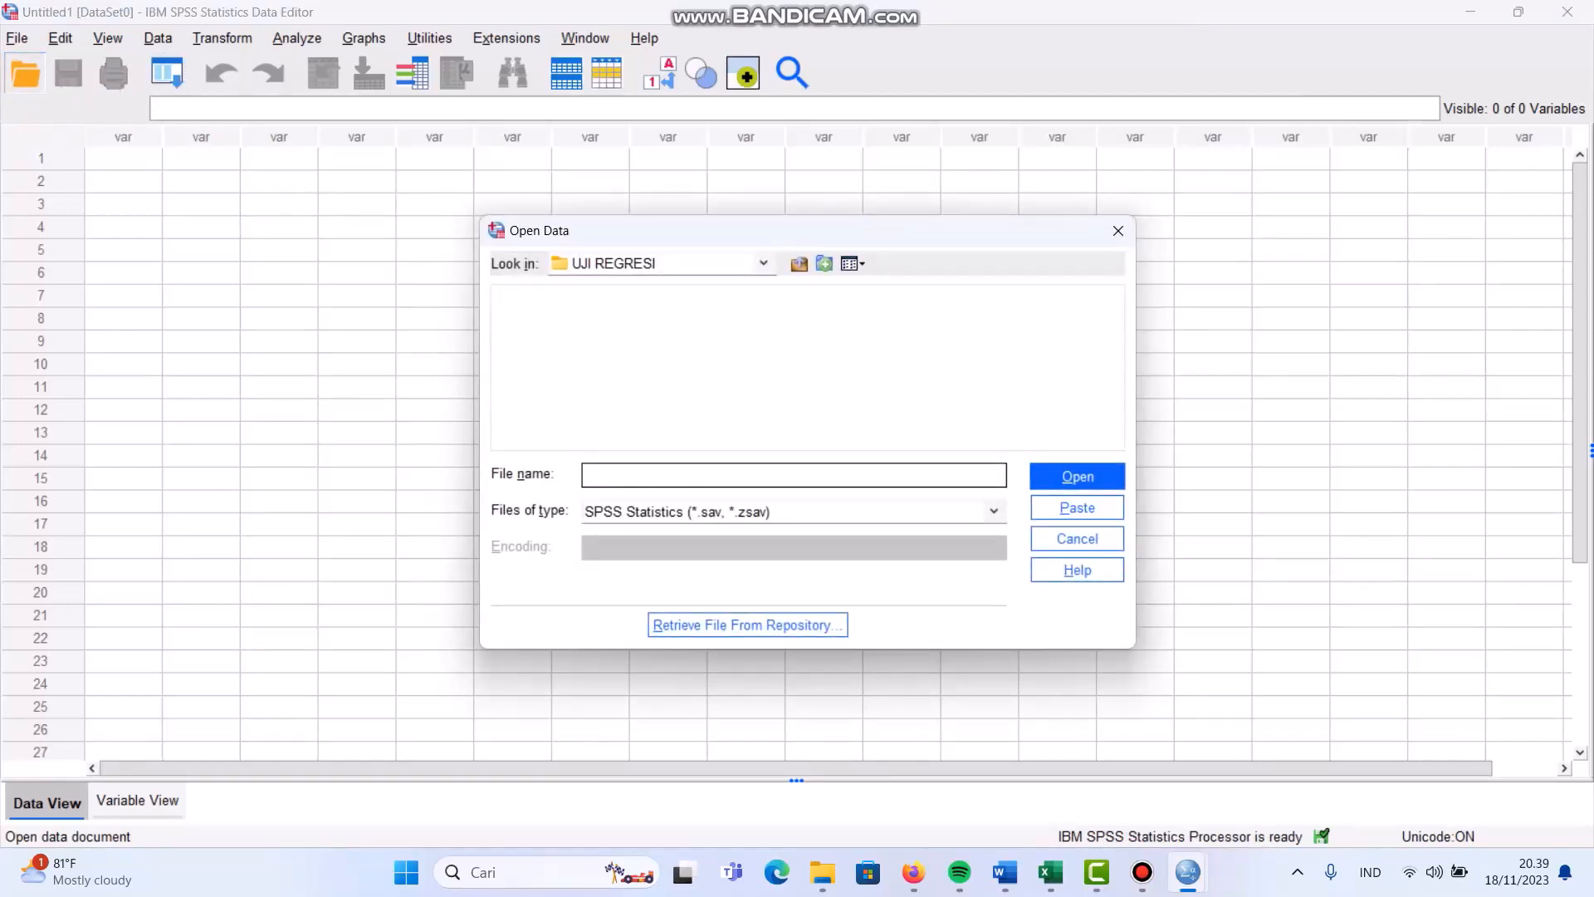
left_click(993, 511)
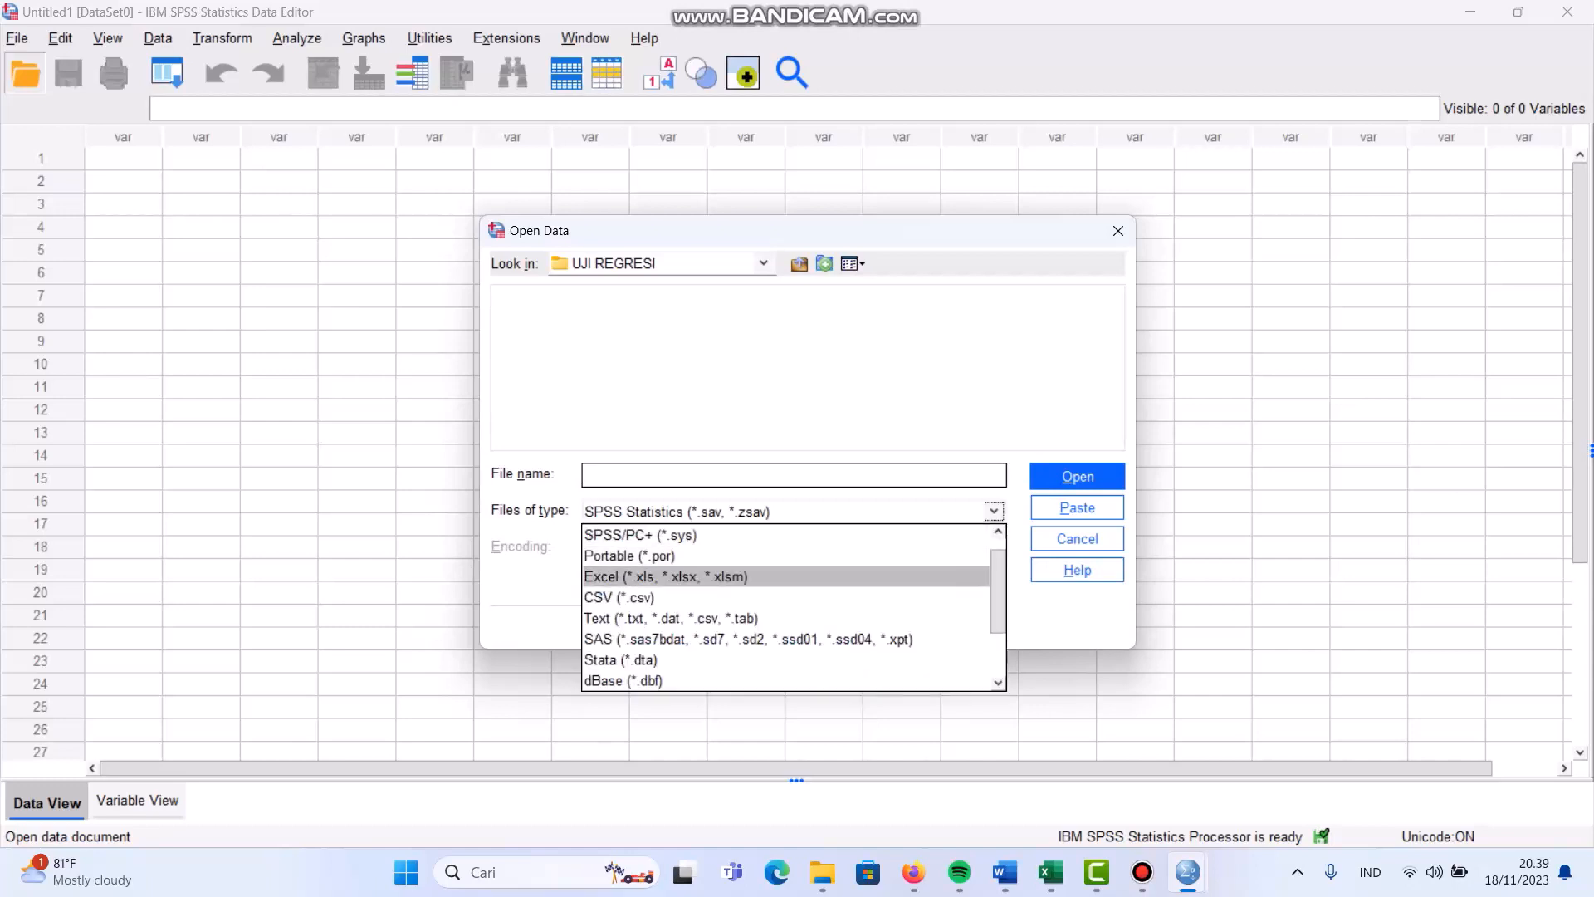
left_click(631, 576)
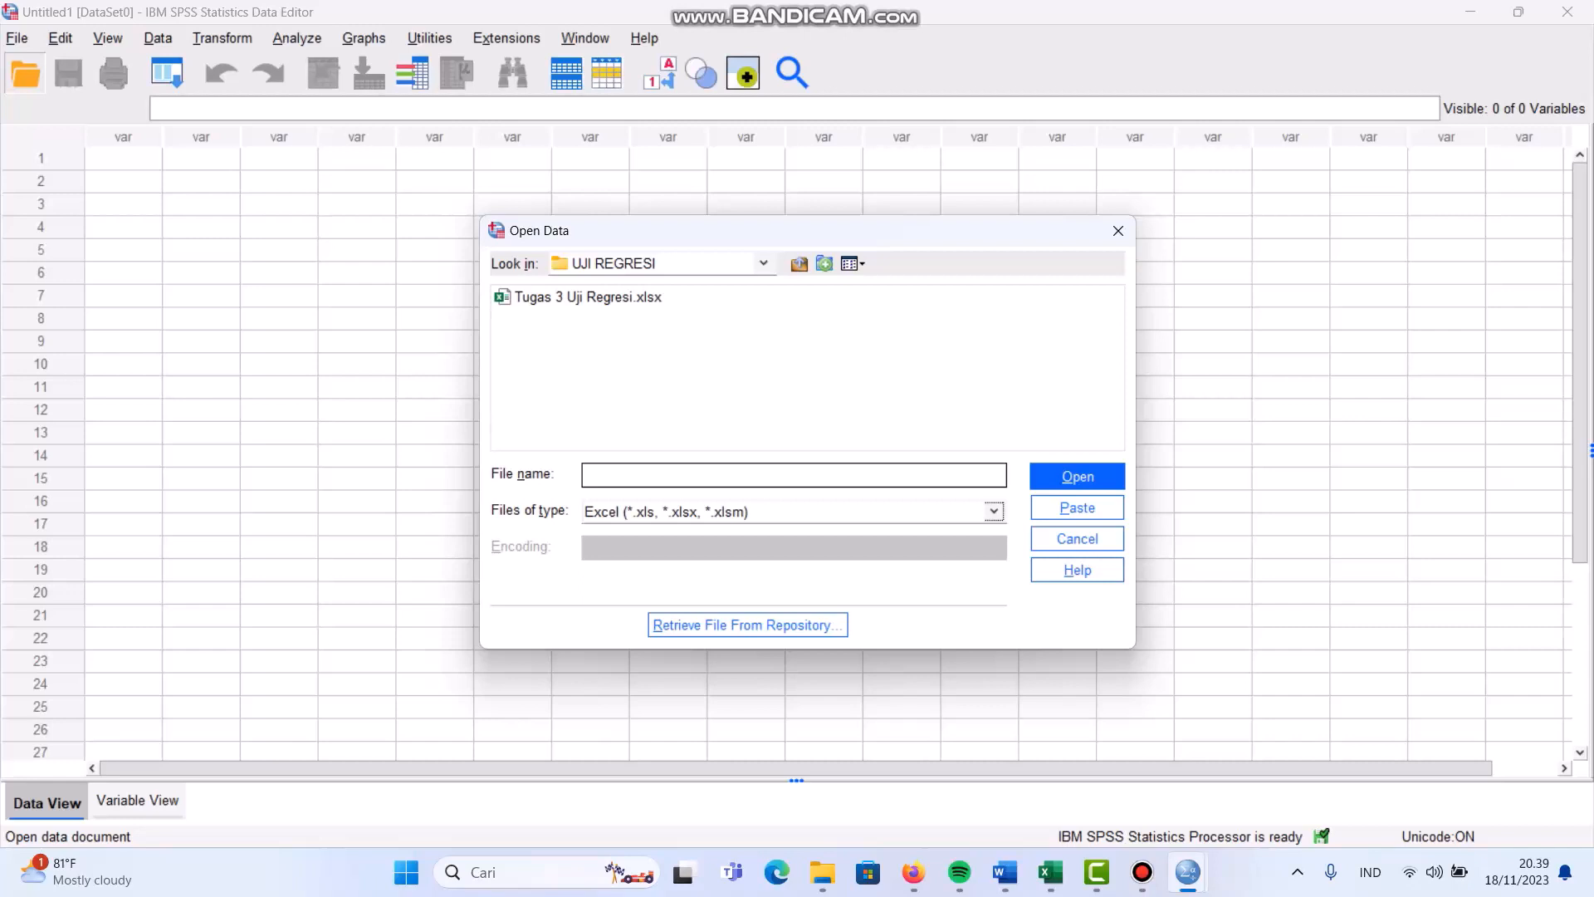
left_click(587, 297)
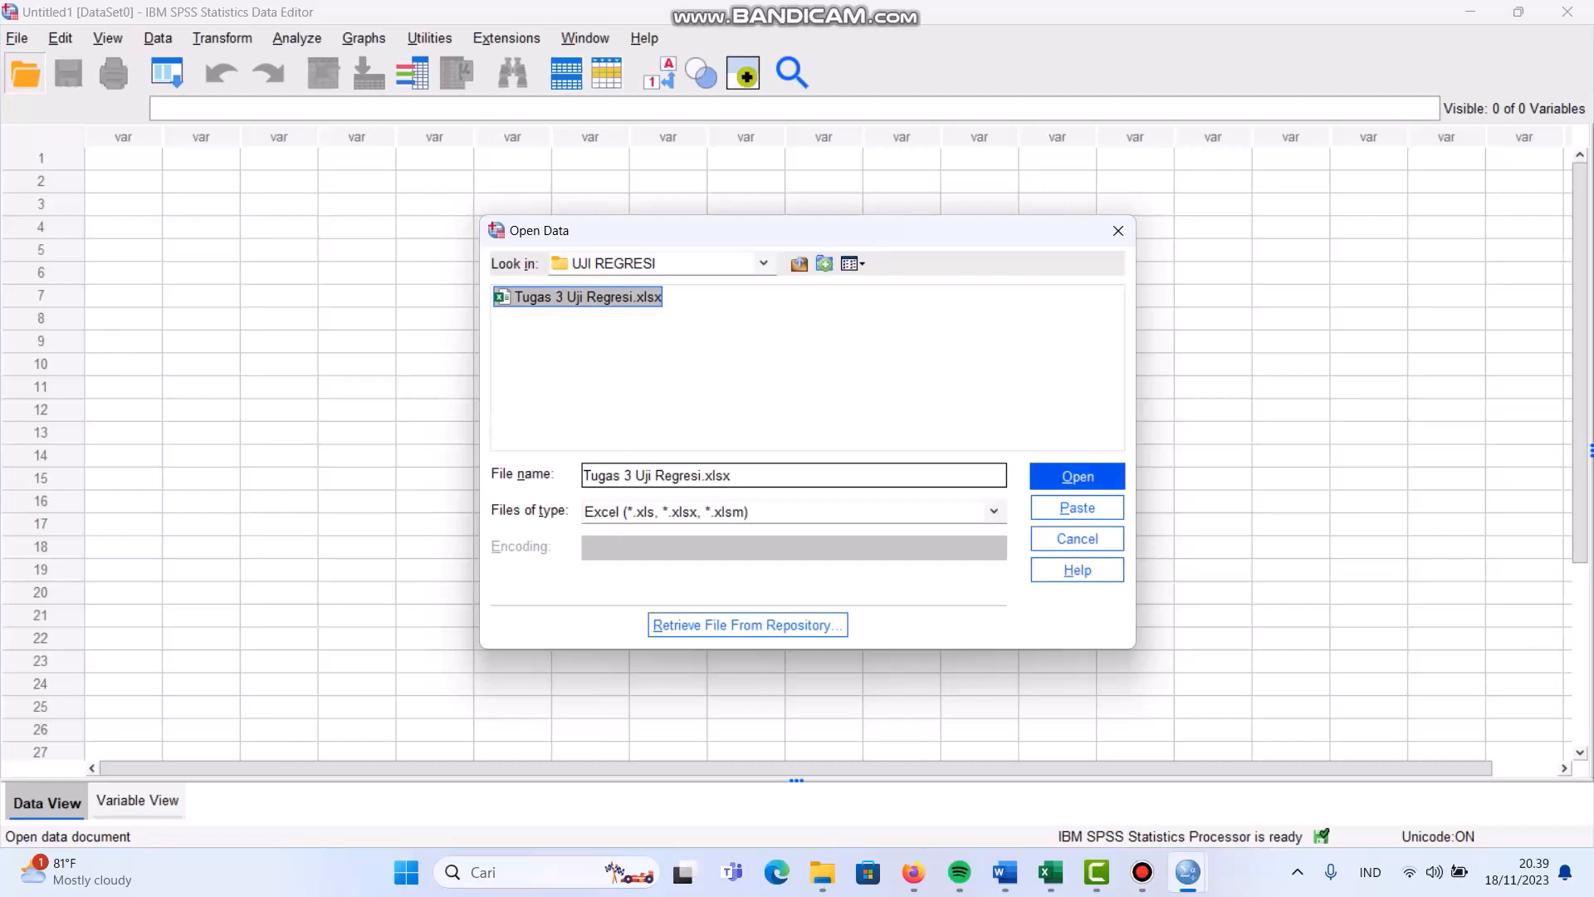
left_click(1077, 476)
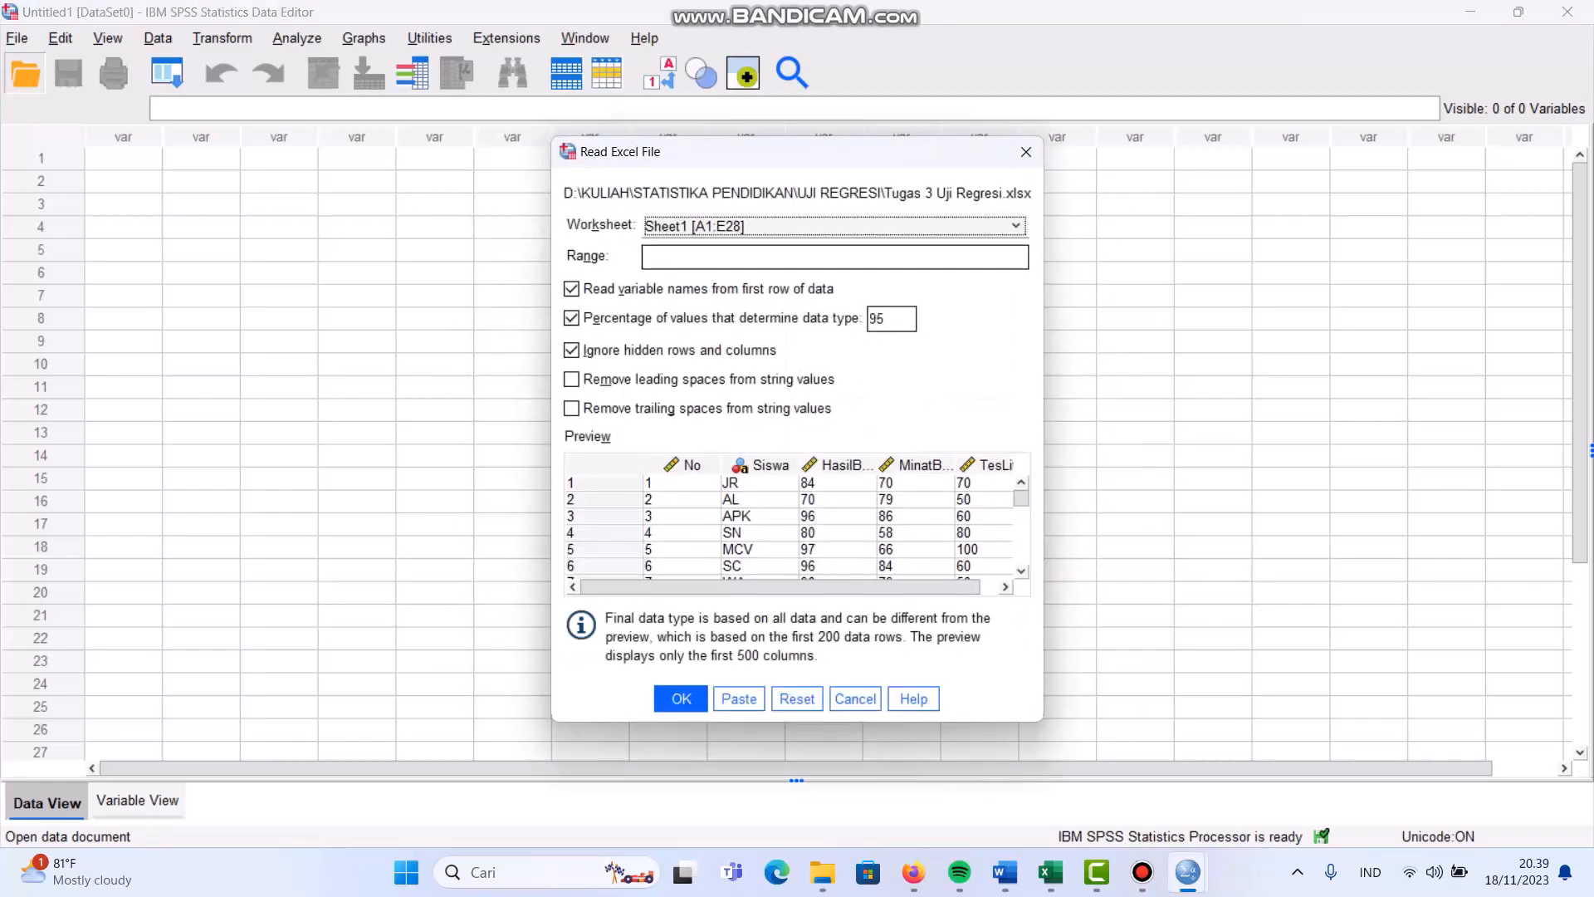
key("Return")
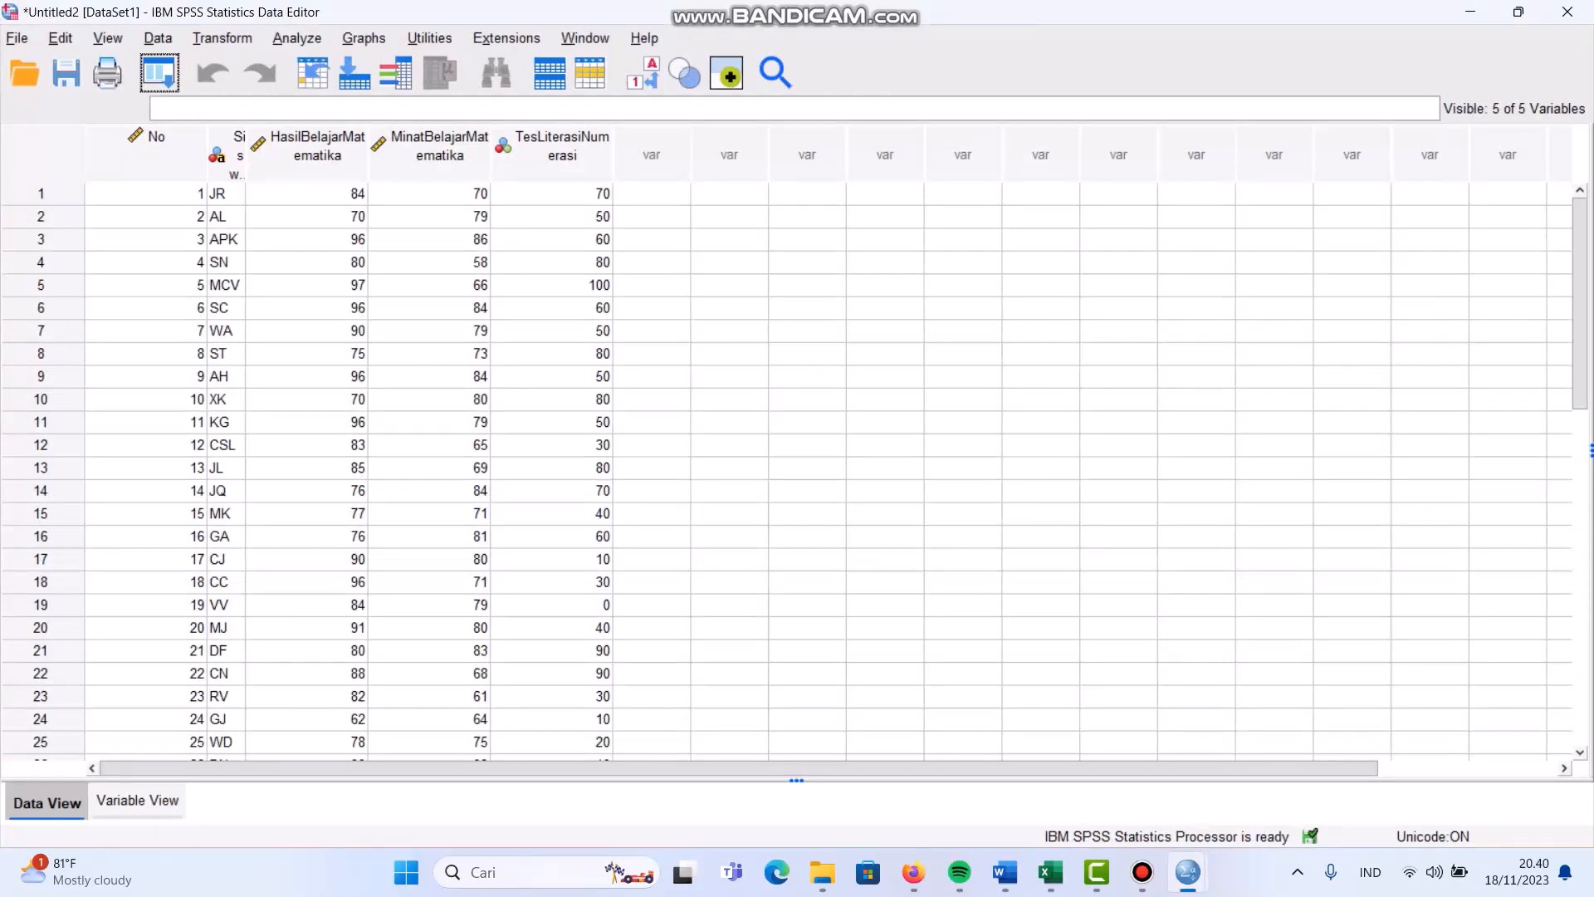
- Set up a linear regression with Hasil Belajar Matematika as the dependent and Minat Belajar Matematika as the independent variable
left_click(137, 800)
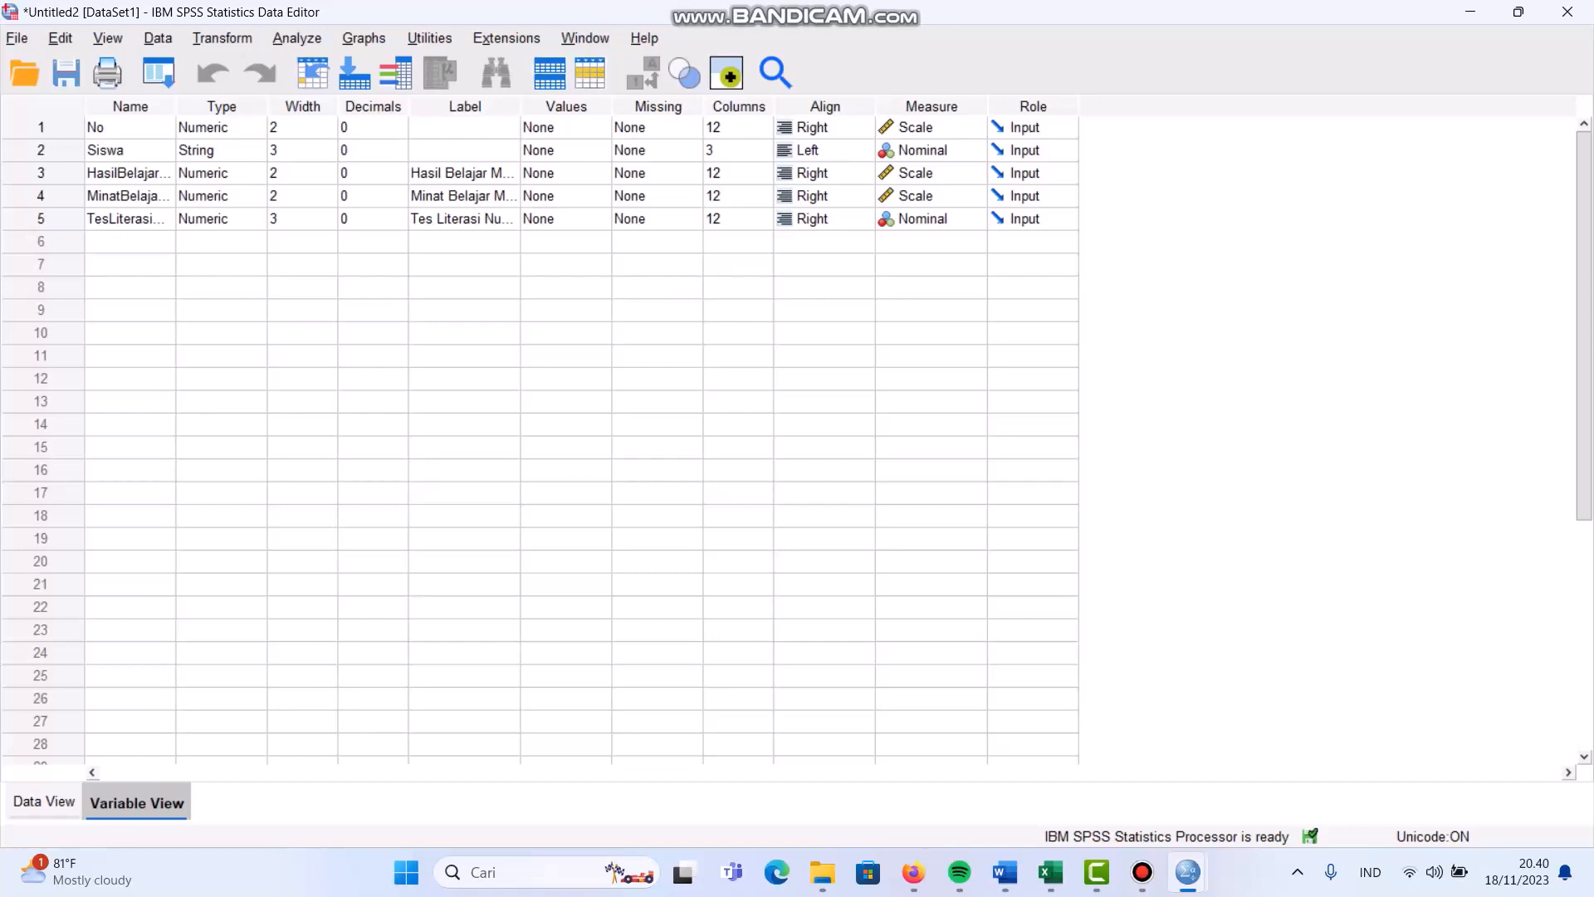
key("alt+a")
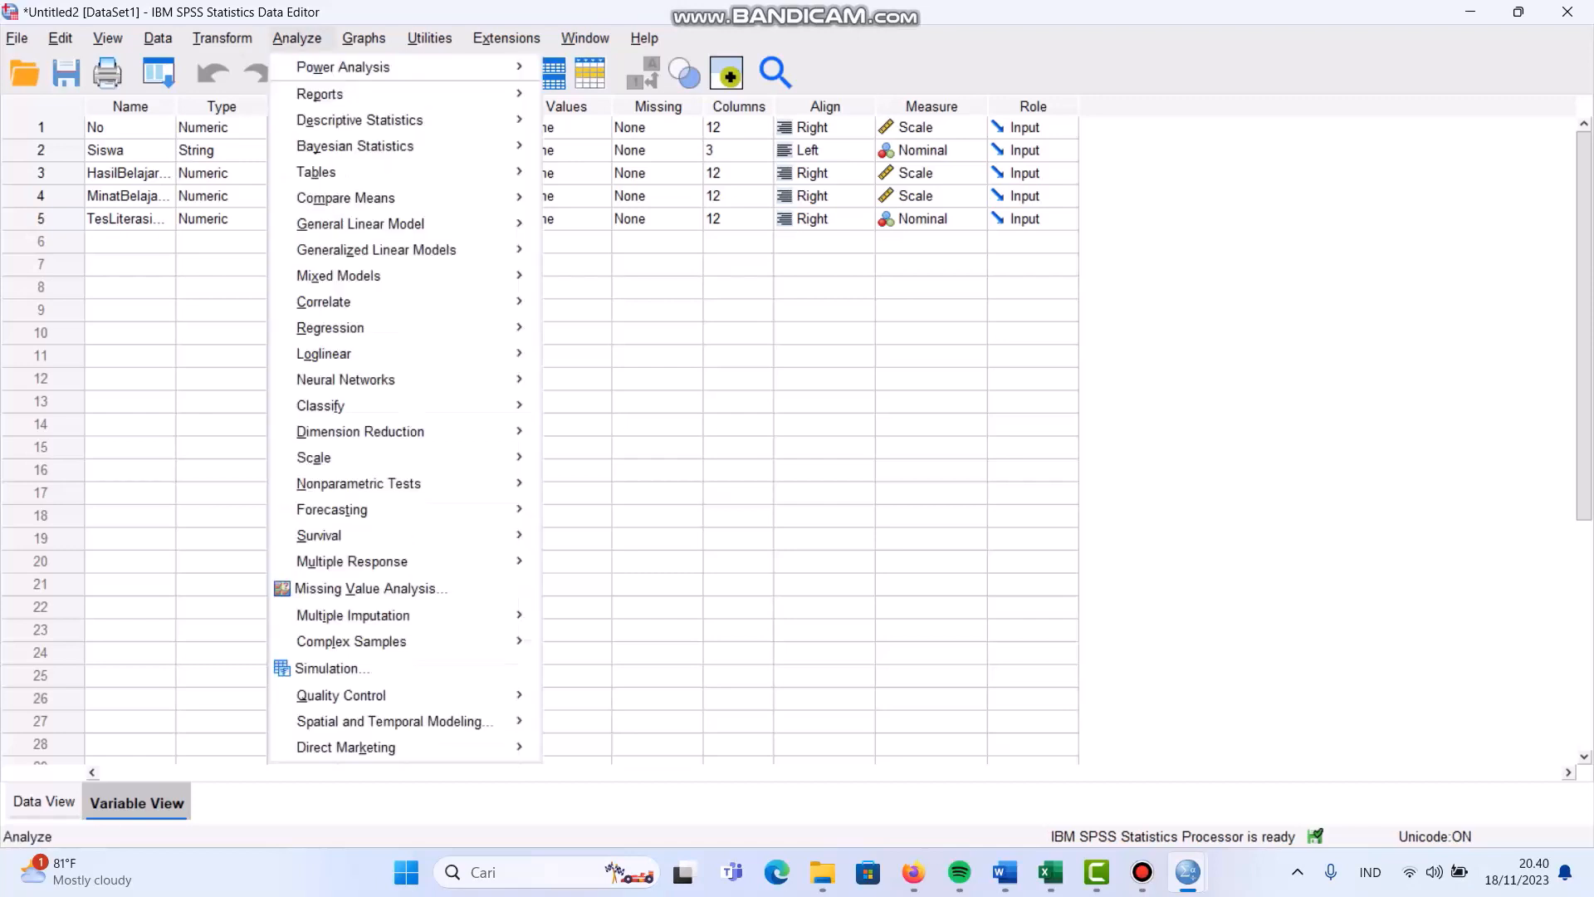
mouse_move(399, 328)
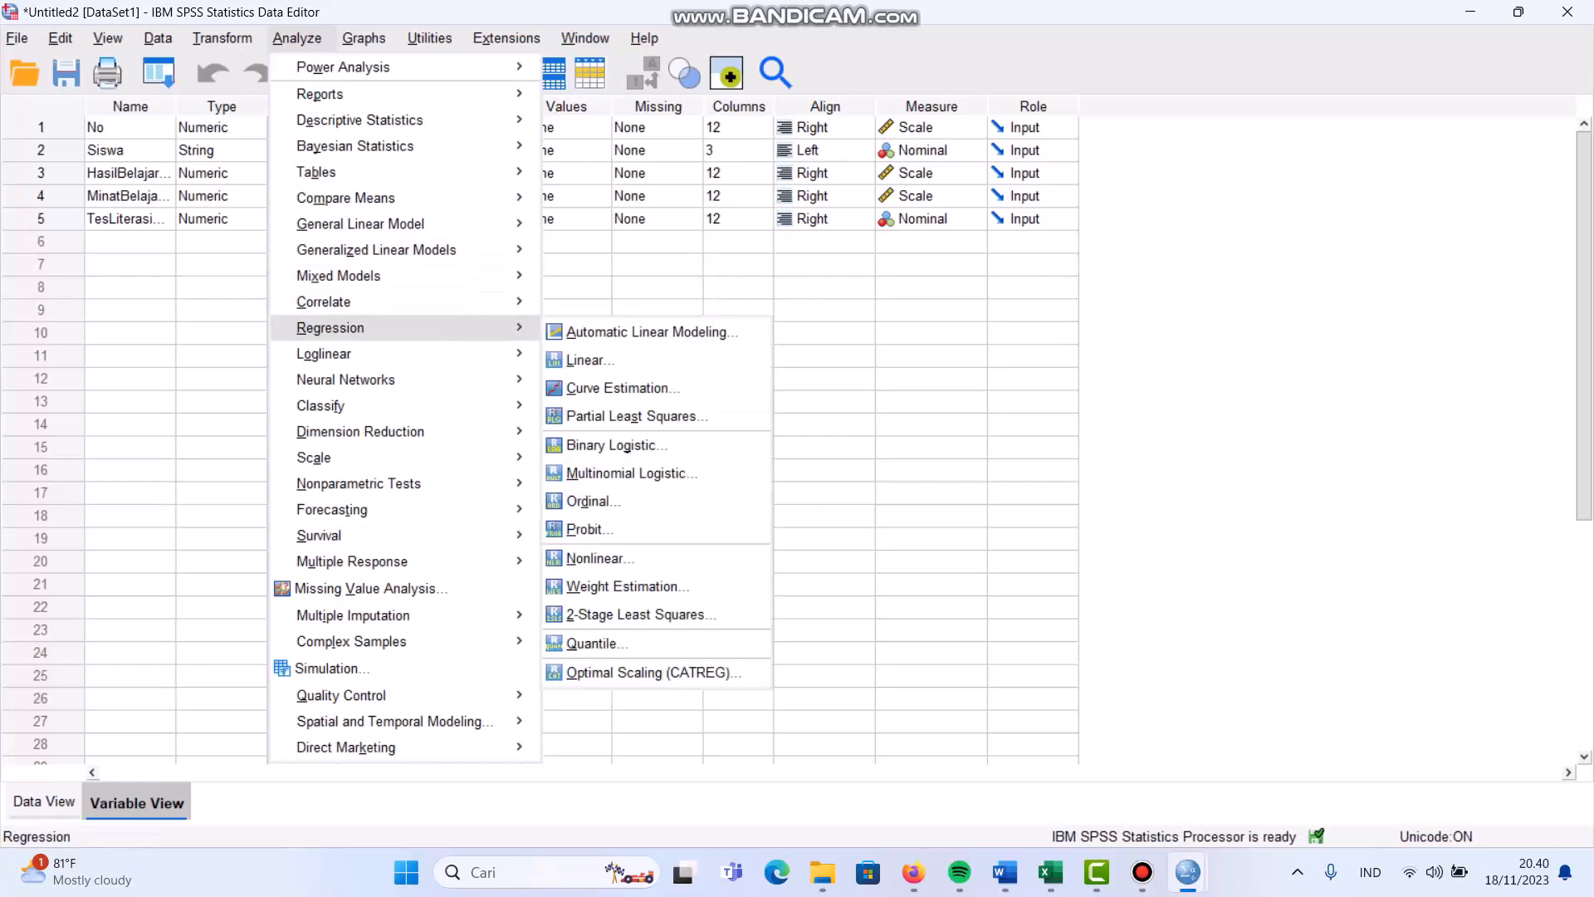
key("Down")
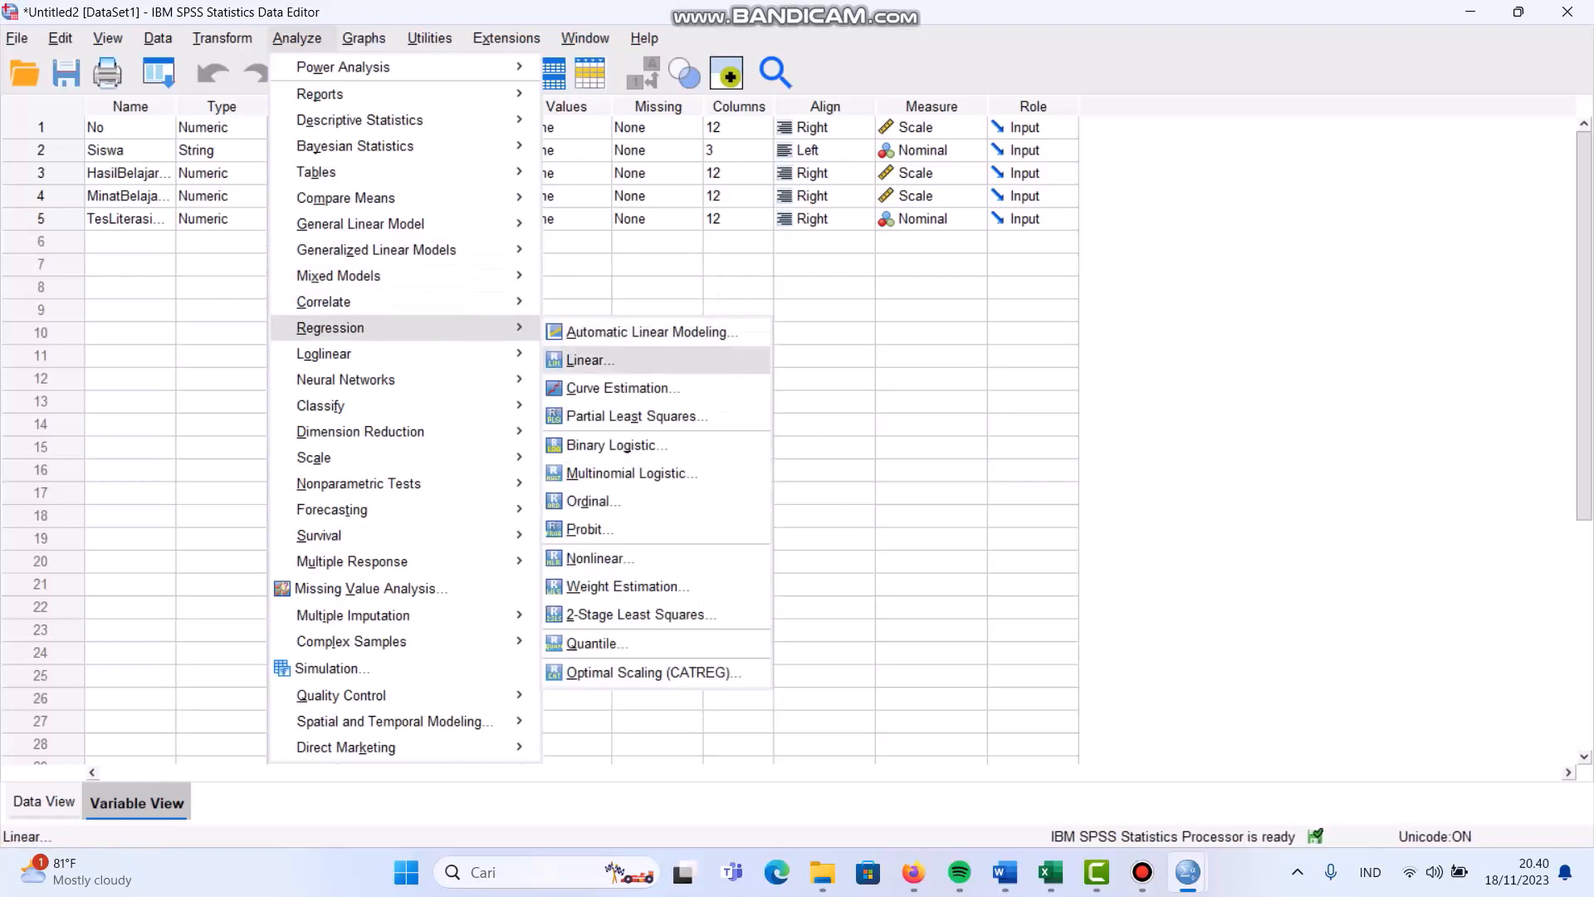
key("Return")
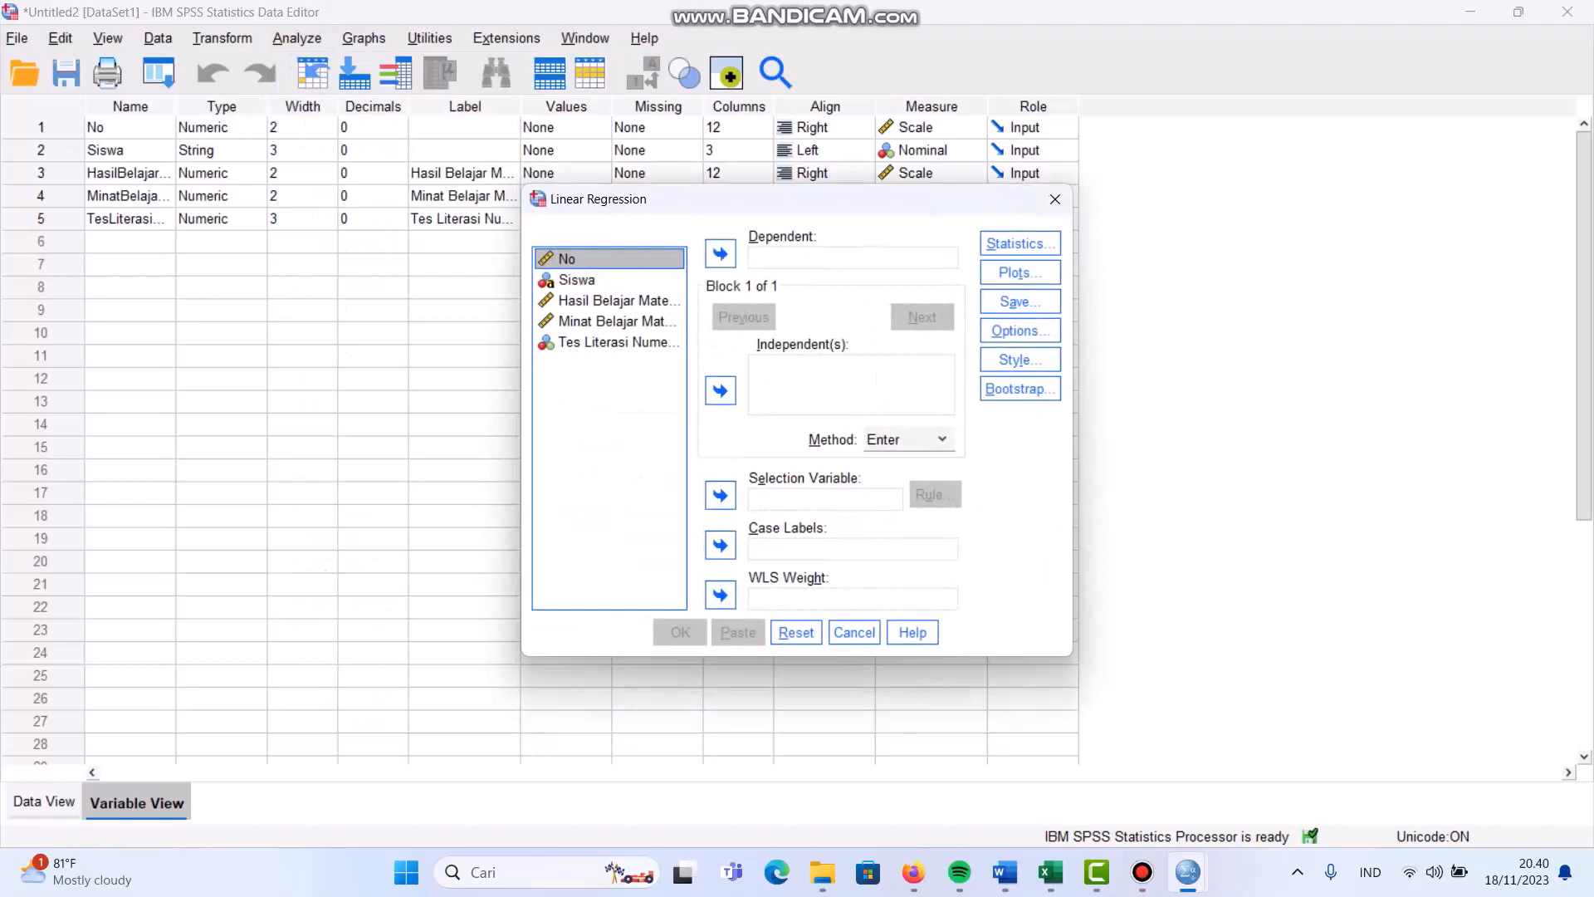
left_click(617, 301)
left_click(720, 253)
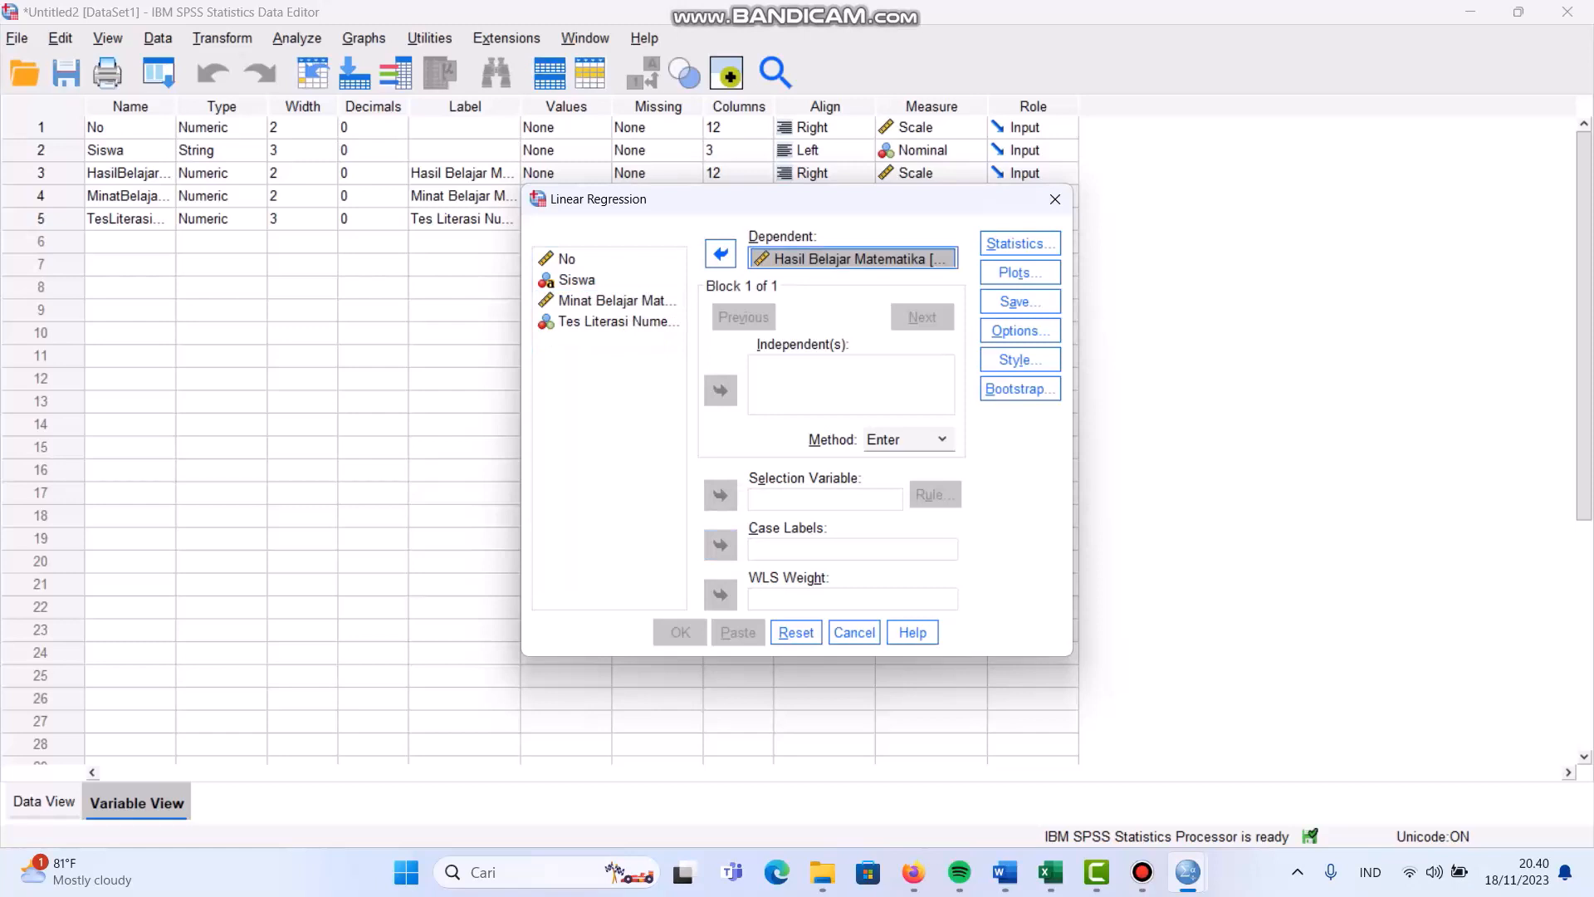
left_click(617, 300)
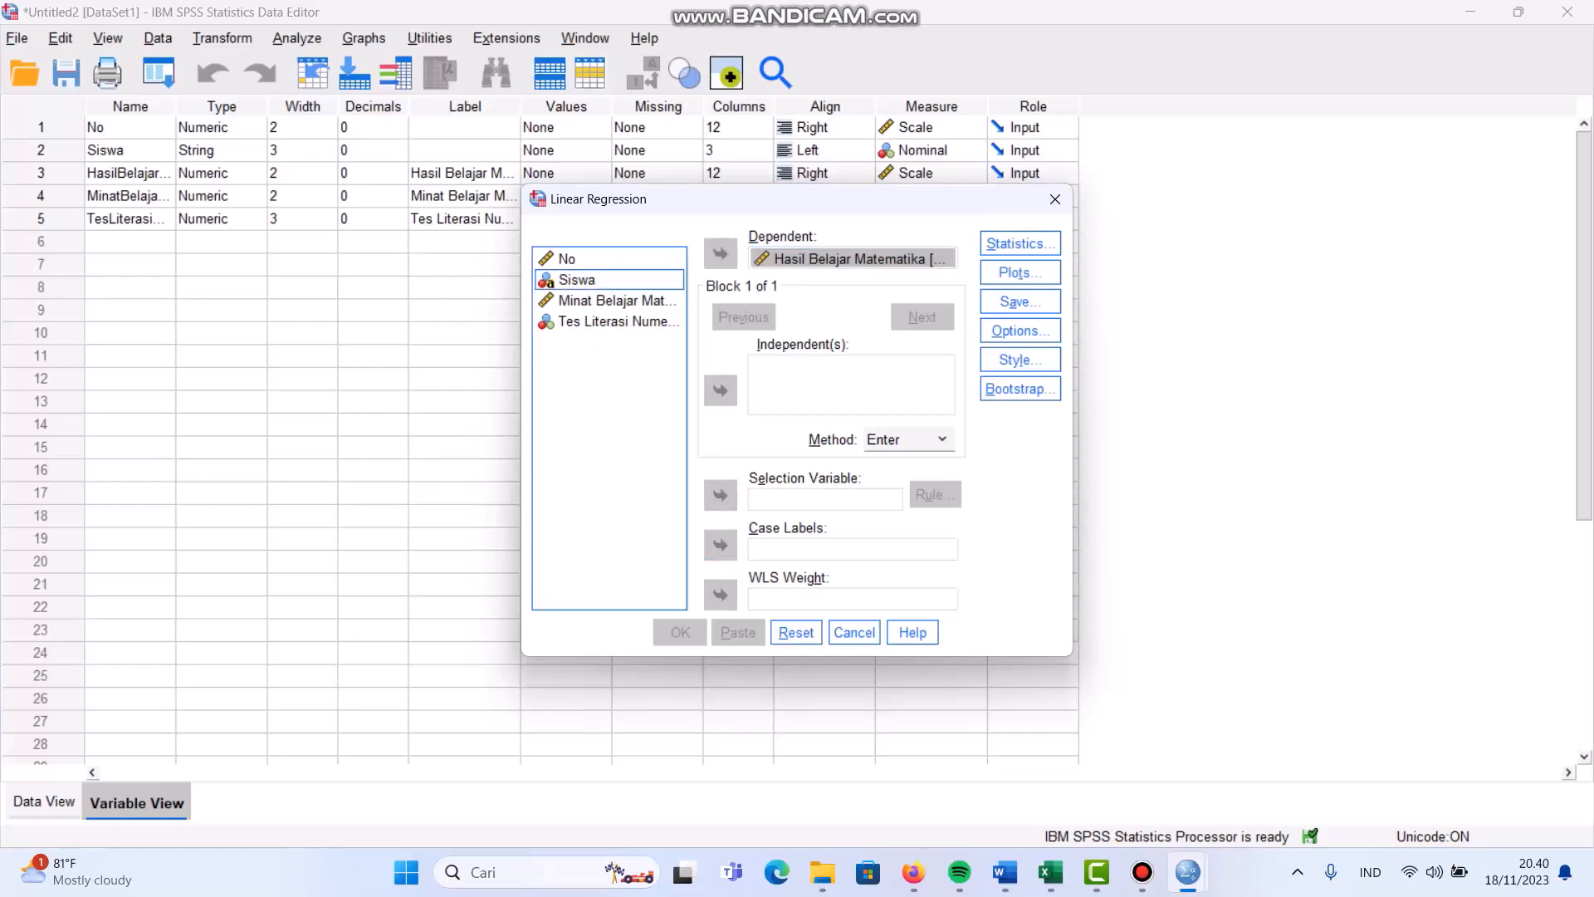
left_click(720, 390)
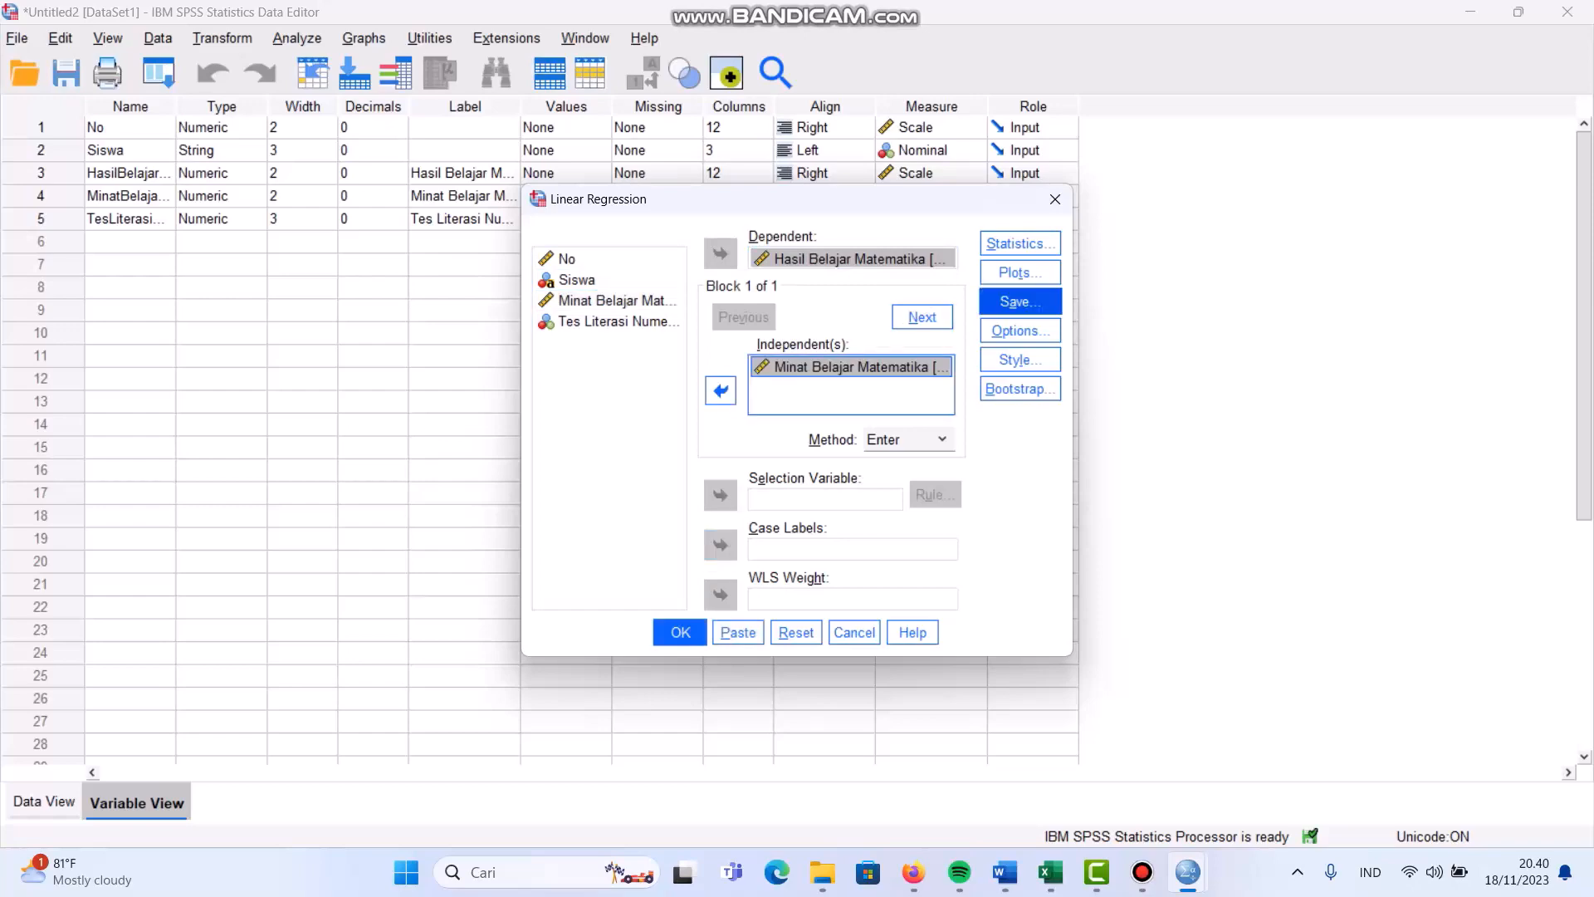
- Have the regression save the unstandardized residuals as a new variable
left_click(1019, 302)
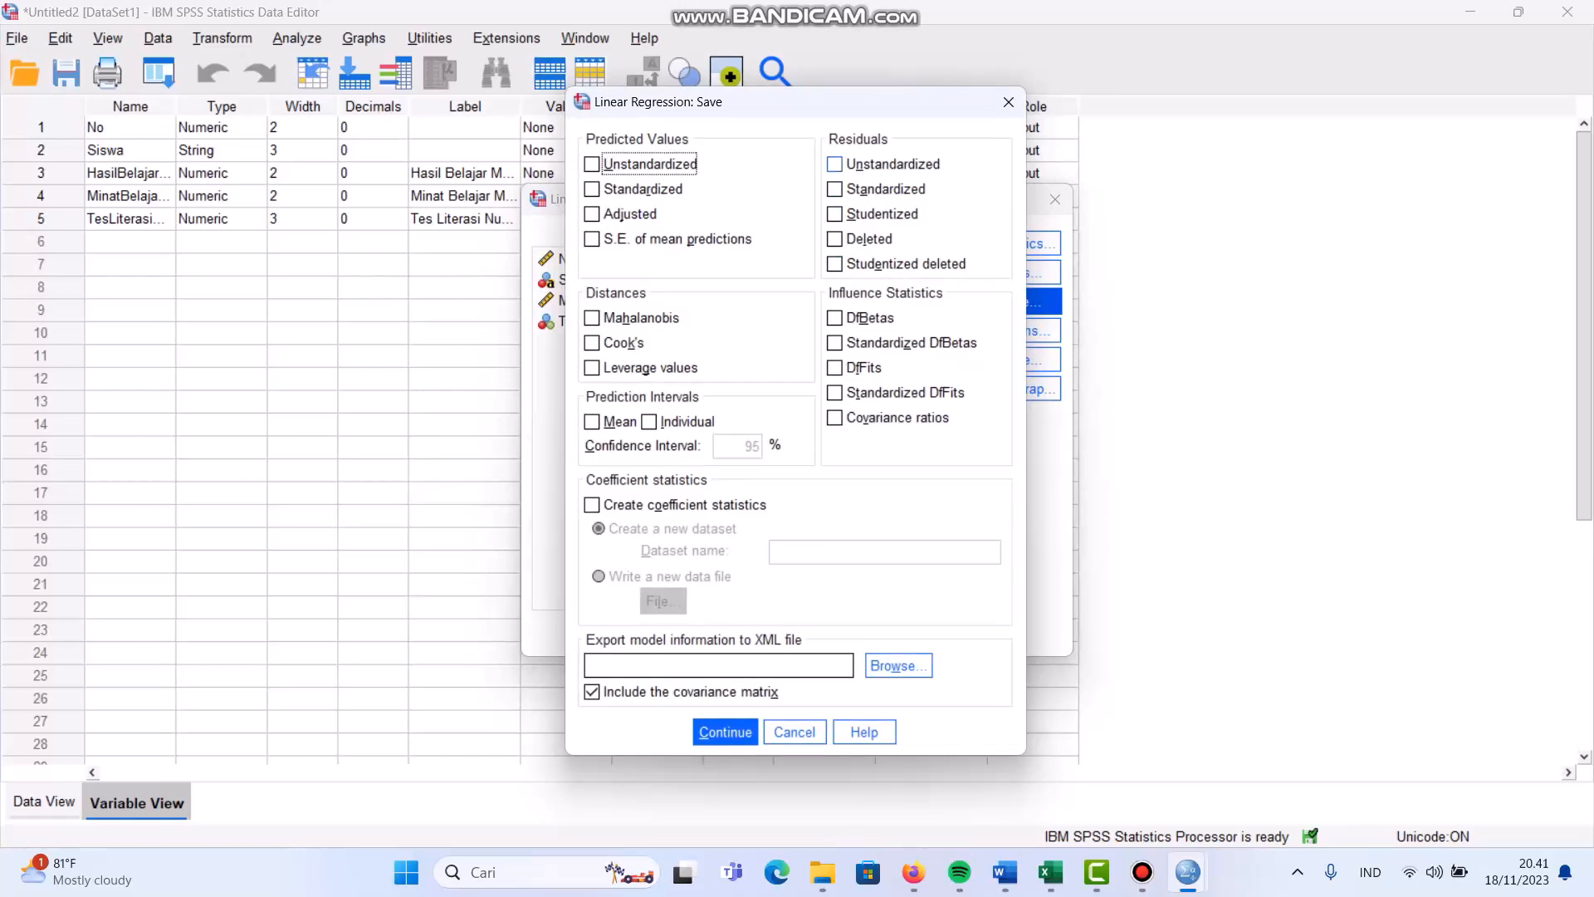
left_click(835, 165)
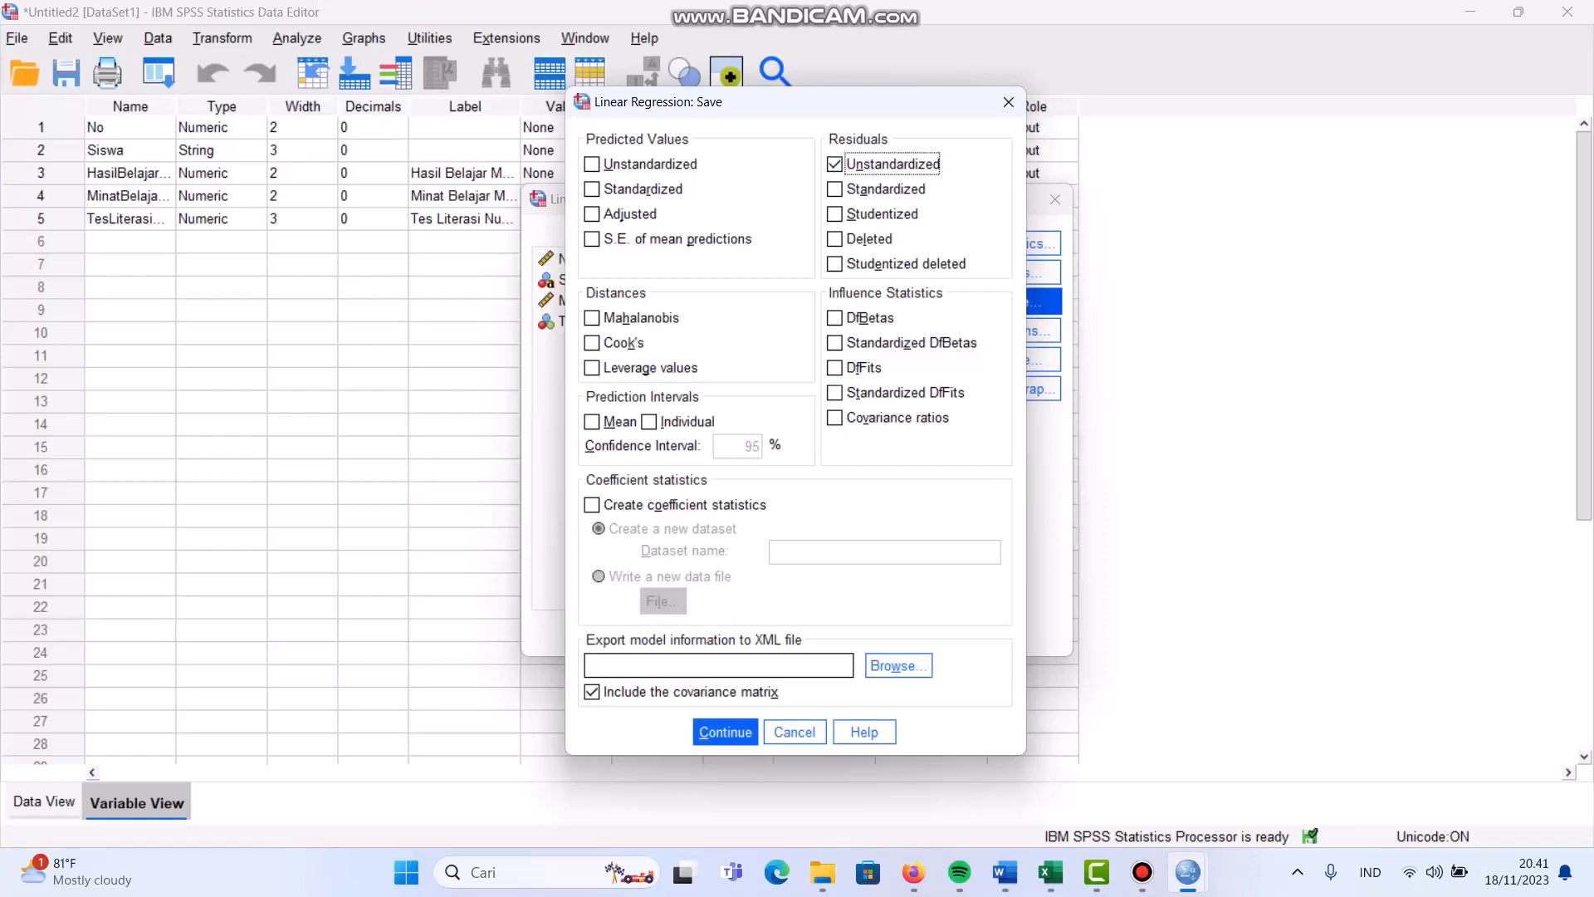
left_click(725, 731)
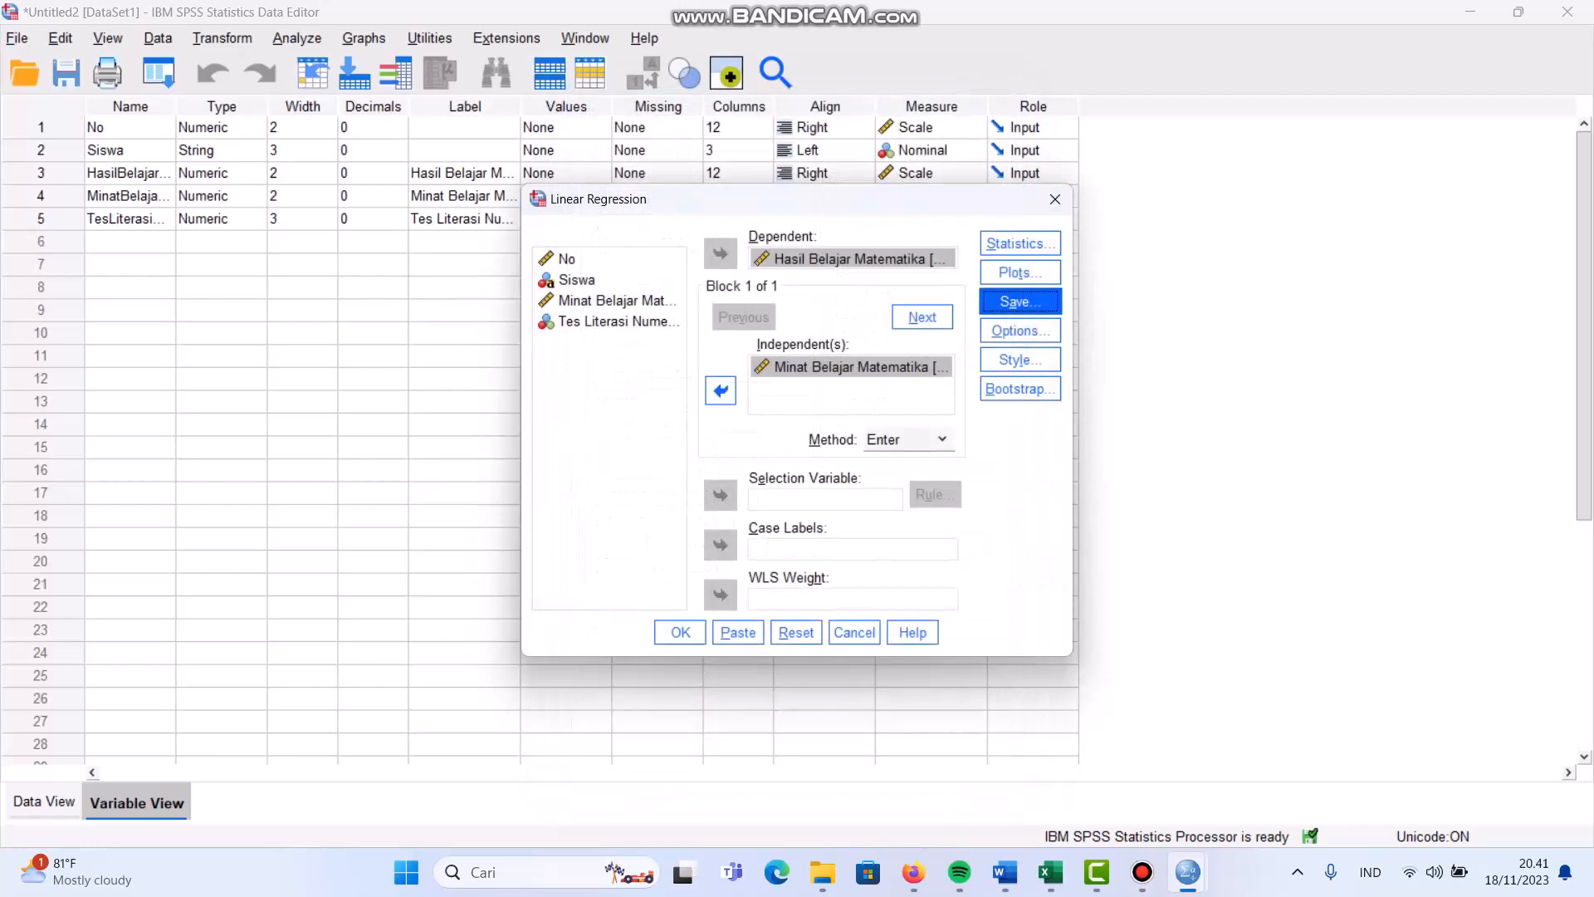
- Choose Enter as the regression method and run the linear regression
left_click(911, 439)
left_click(905, 462)
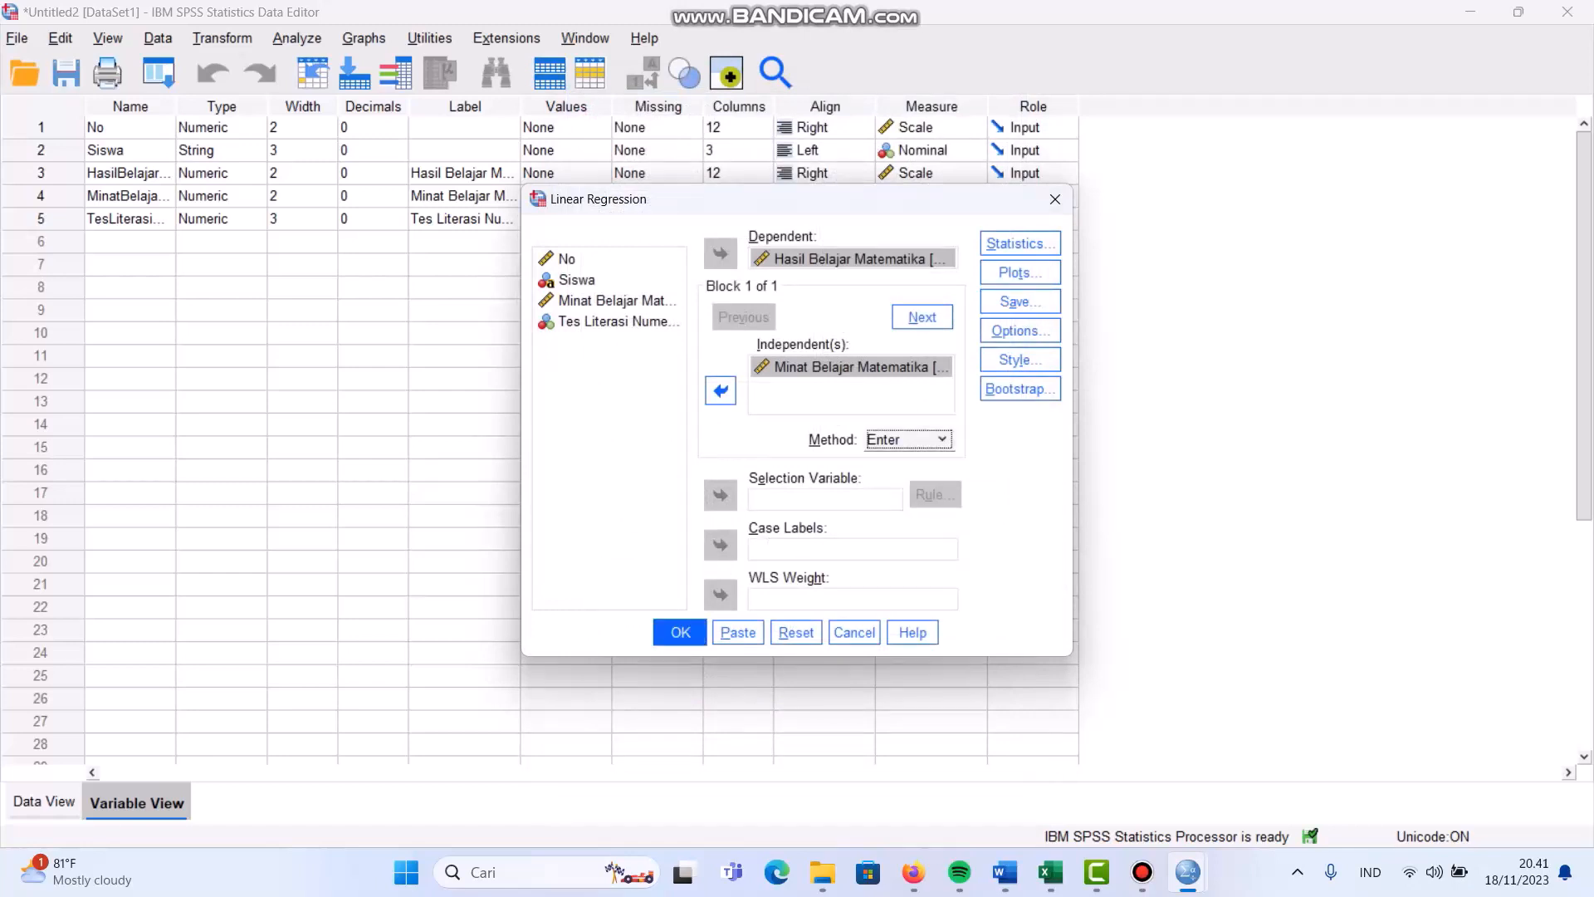
left_click(940, 439)
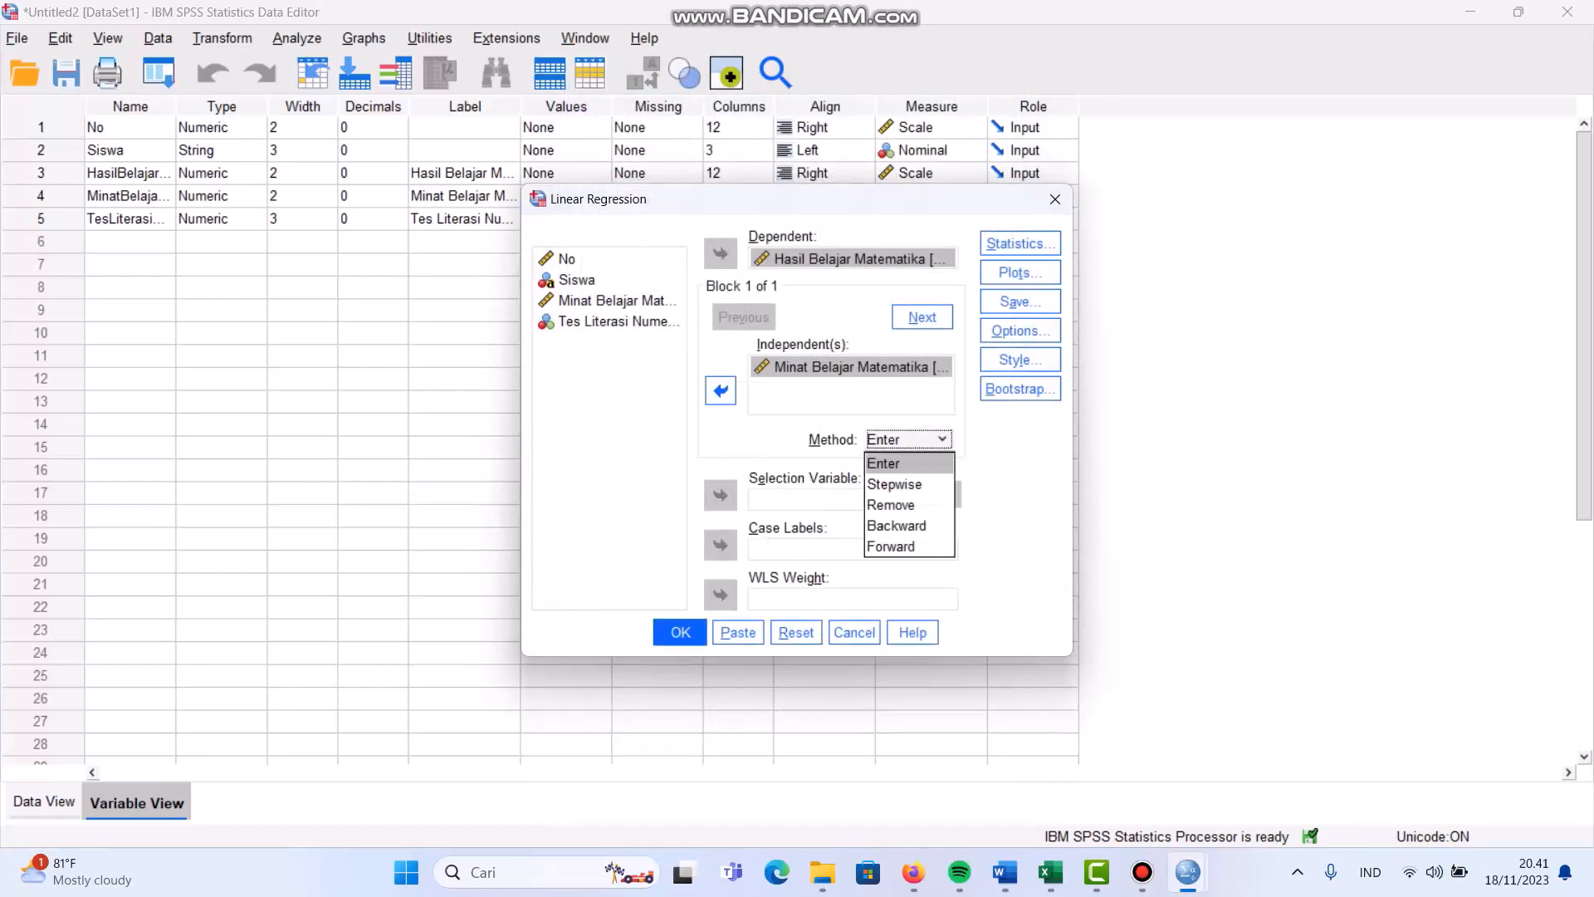
key("Down")
key("Down")
key("Down")
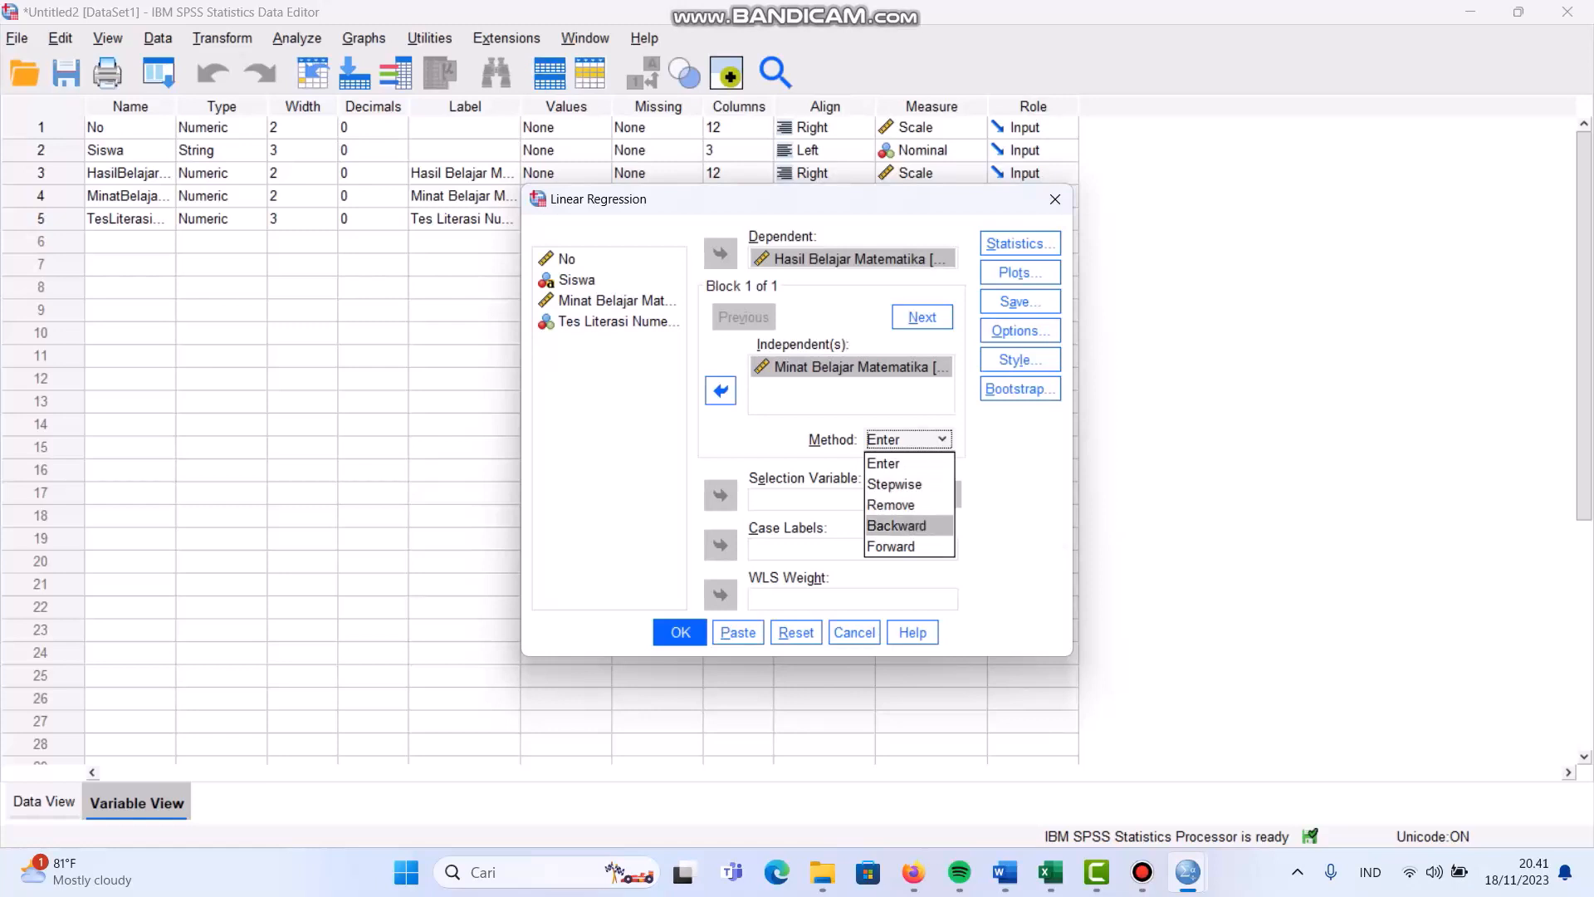
key("Down")
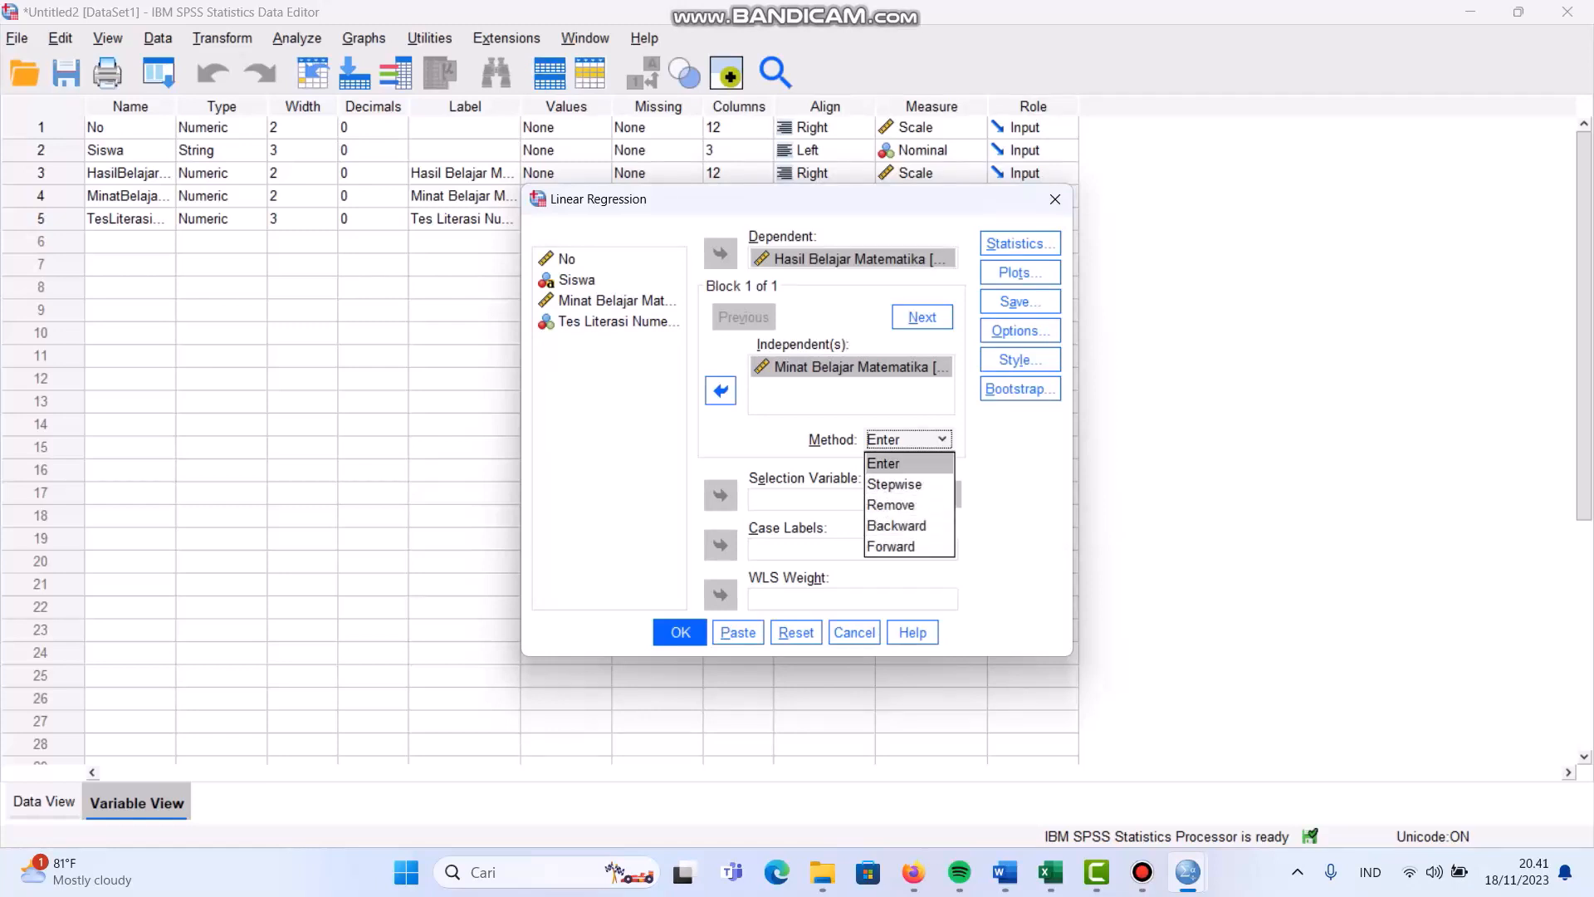
key("Return")
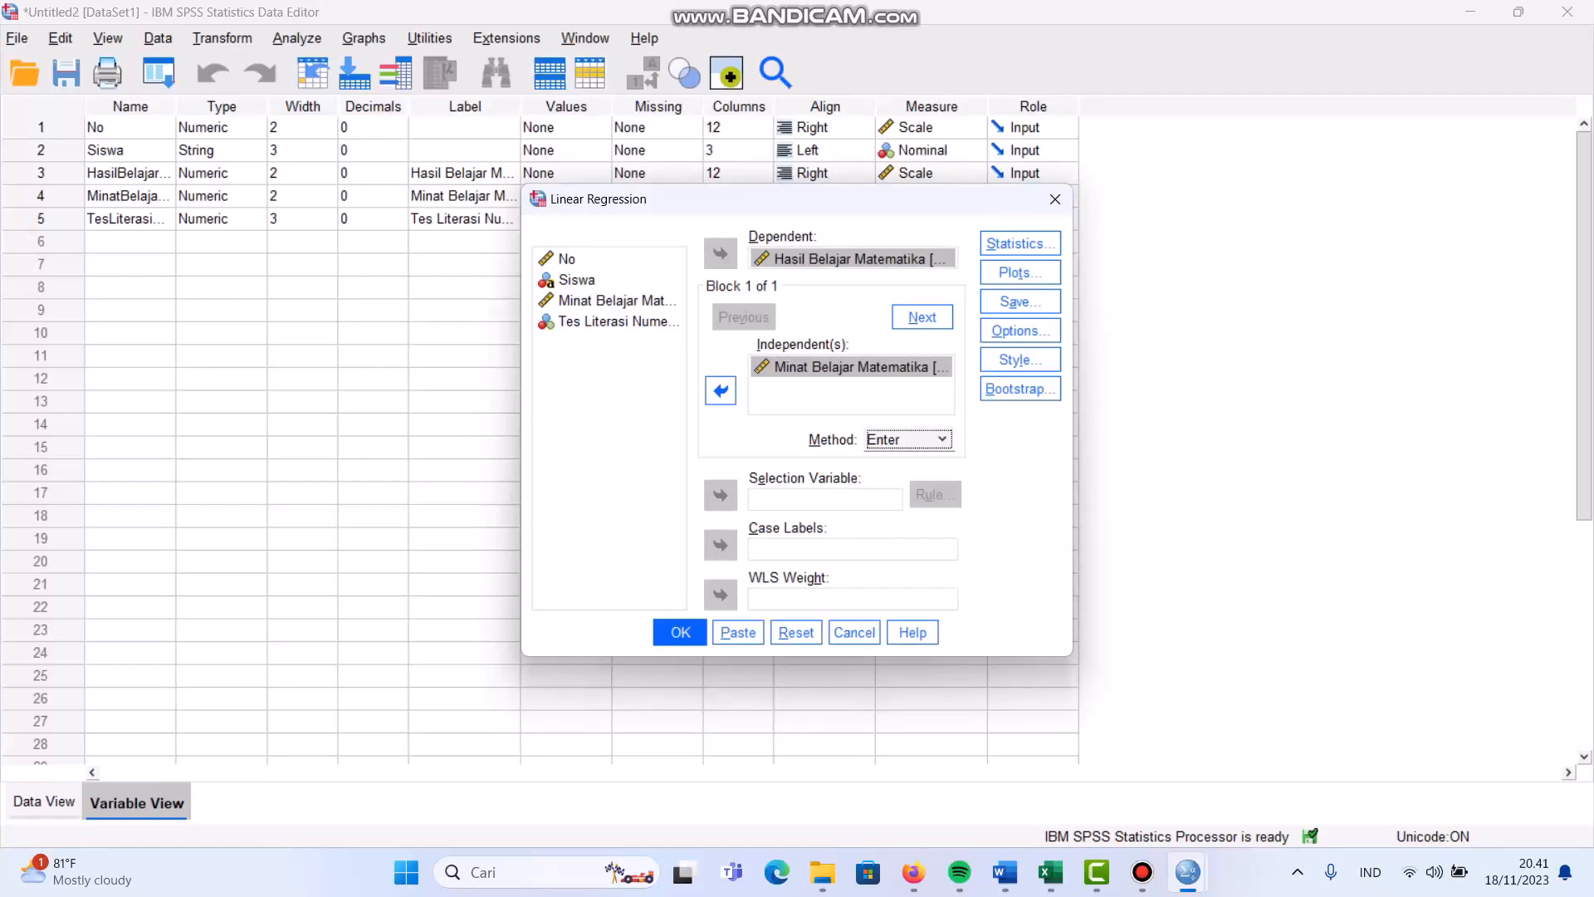
key("Return")
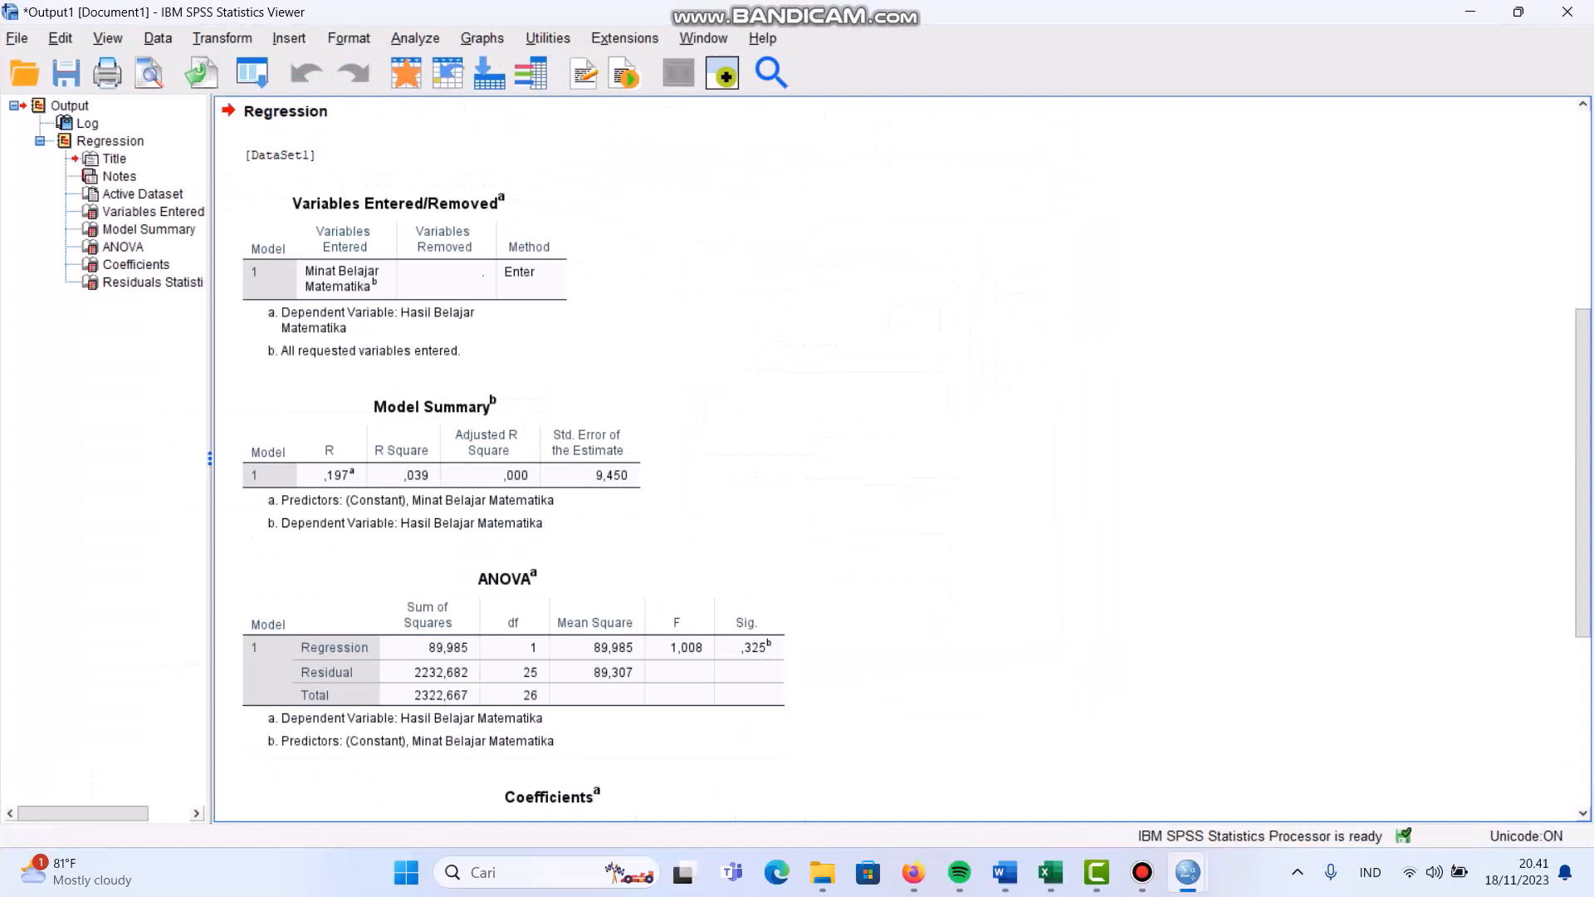
- Examine the Variables Entered/Removed, Model Summary and ANOVA tables of the regression output, and return to the dataset's variable definitions
left_click(442, 465)
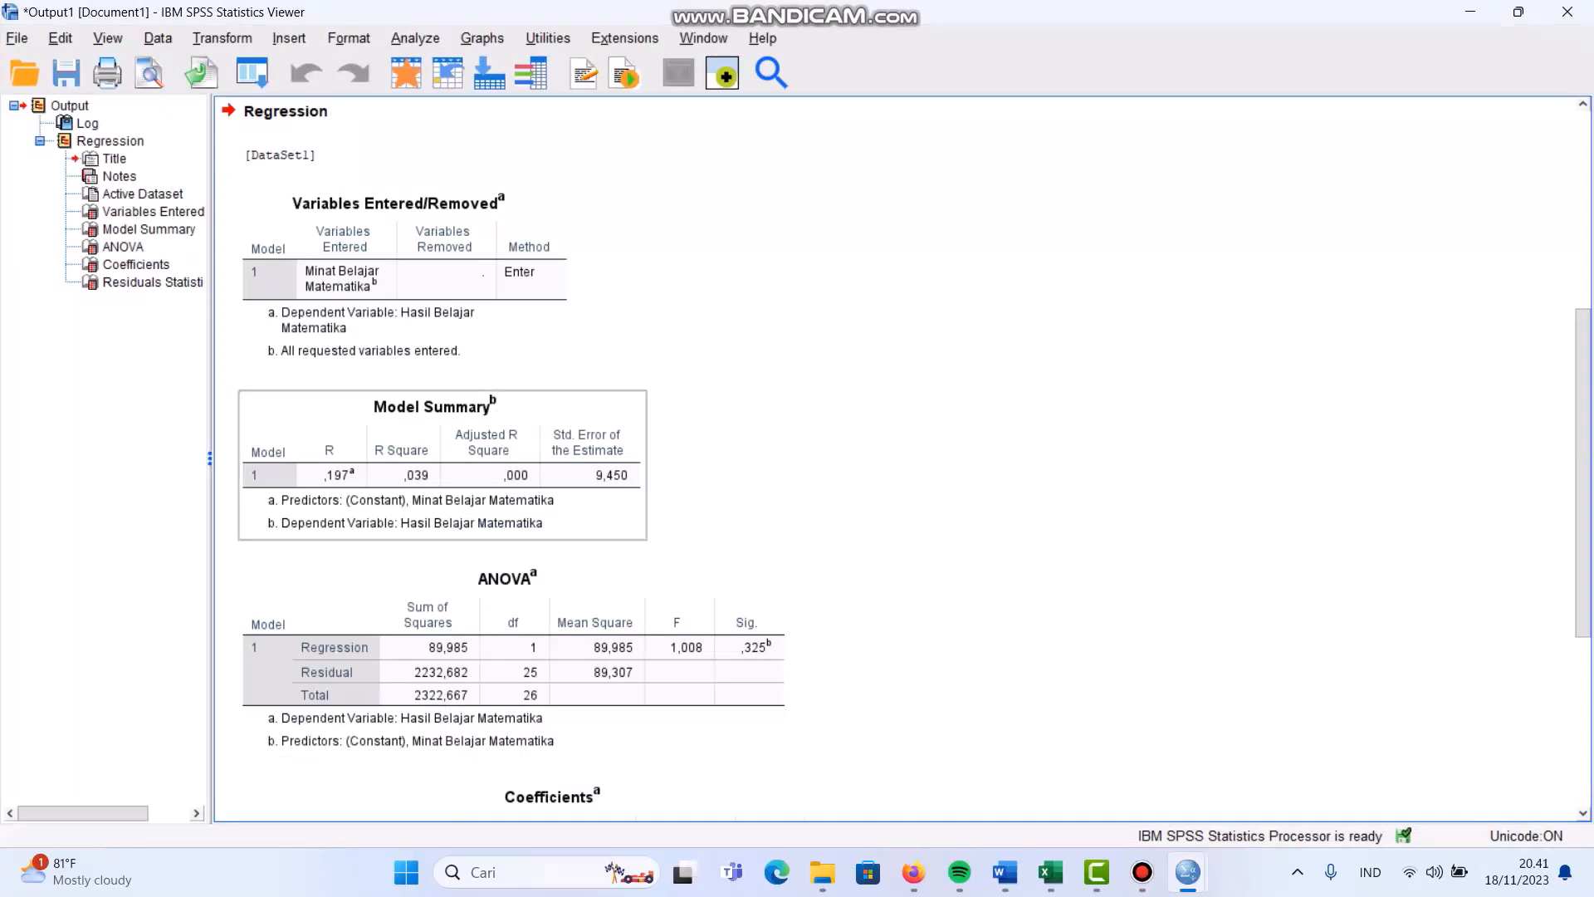
left_click(490, 602)
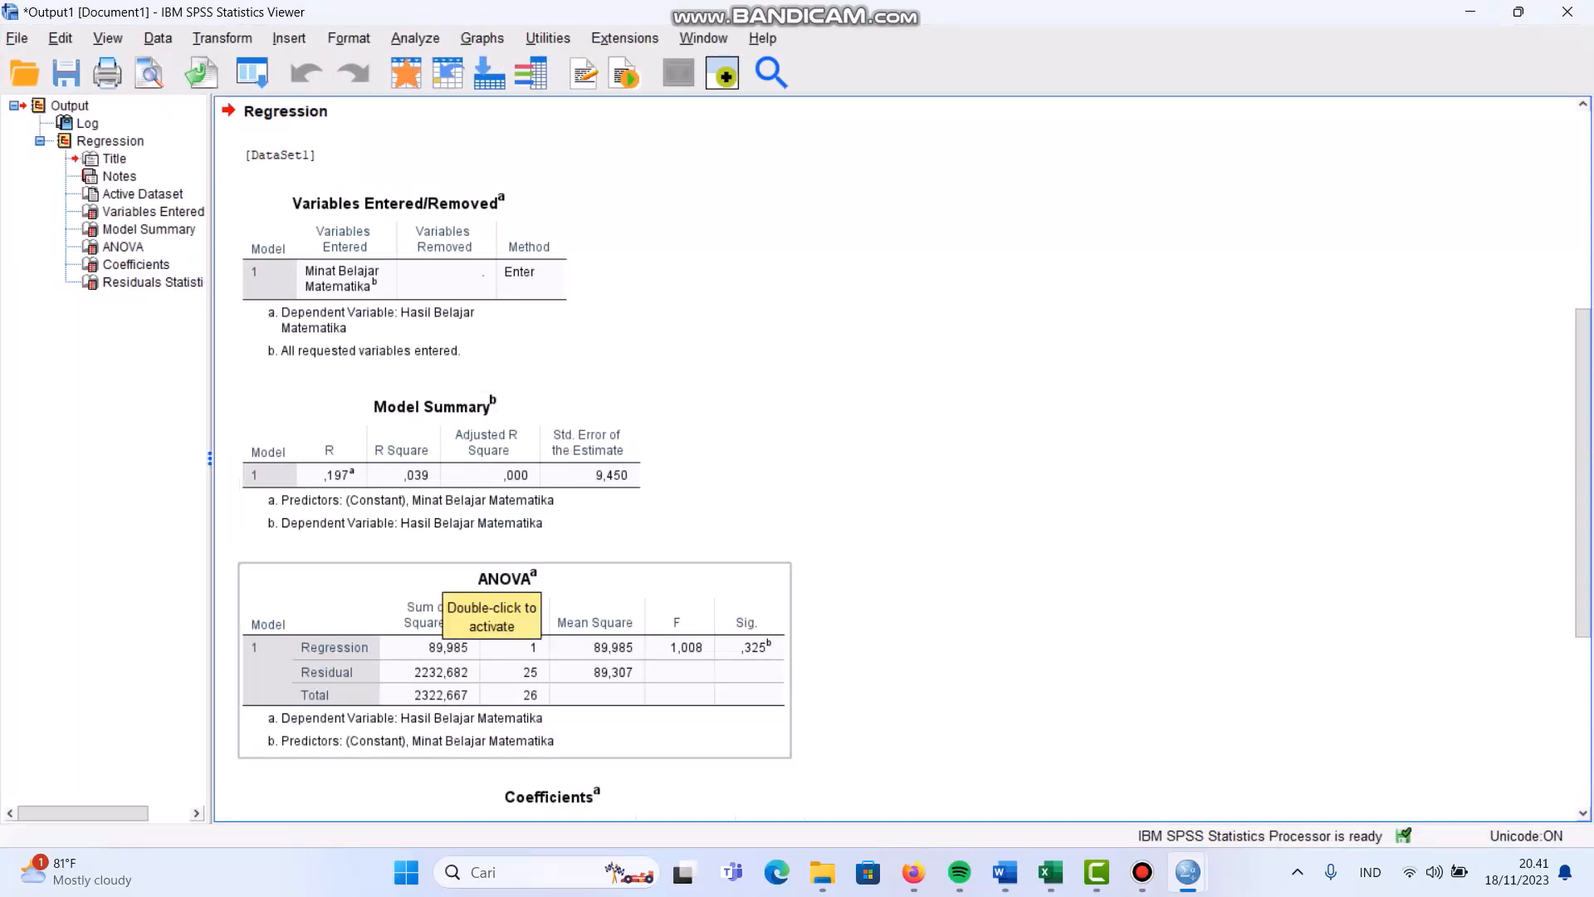
left_click(370, 357)
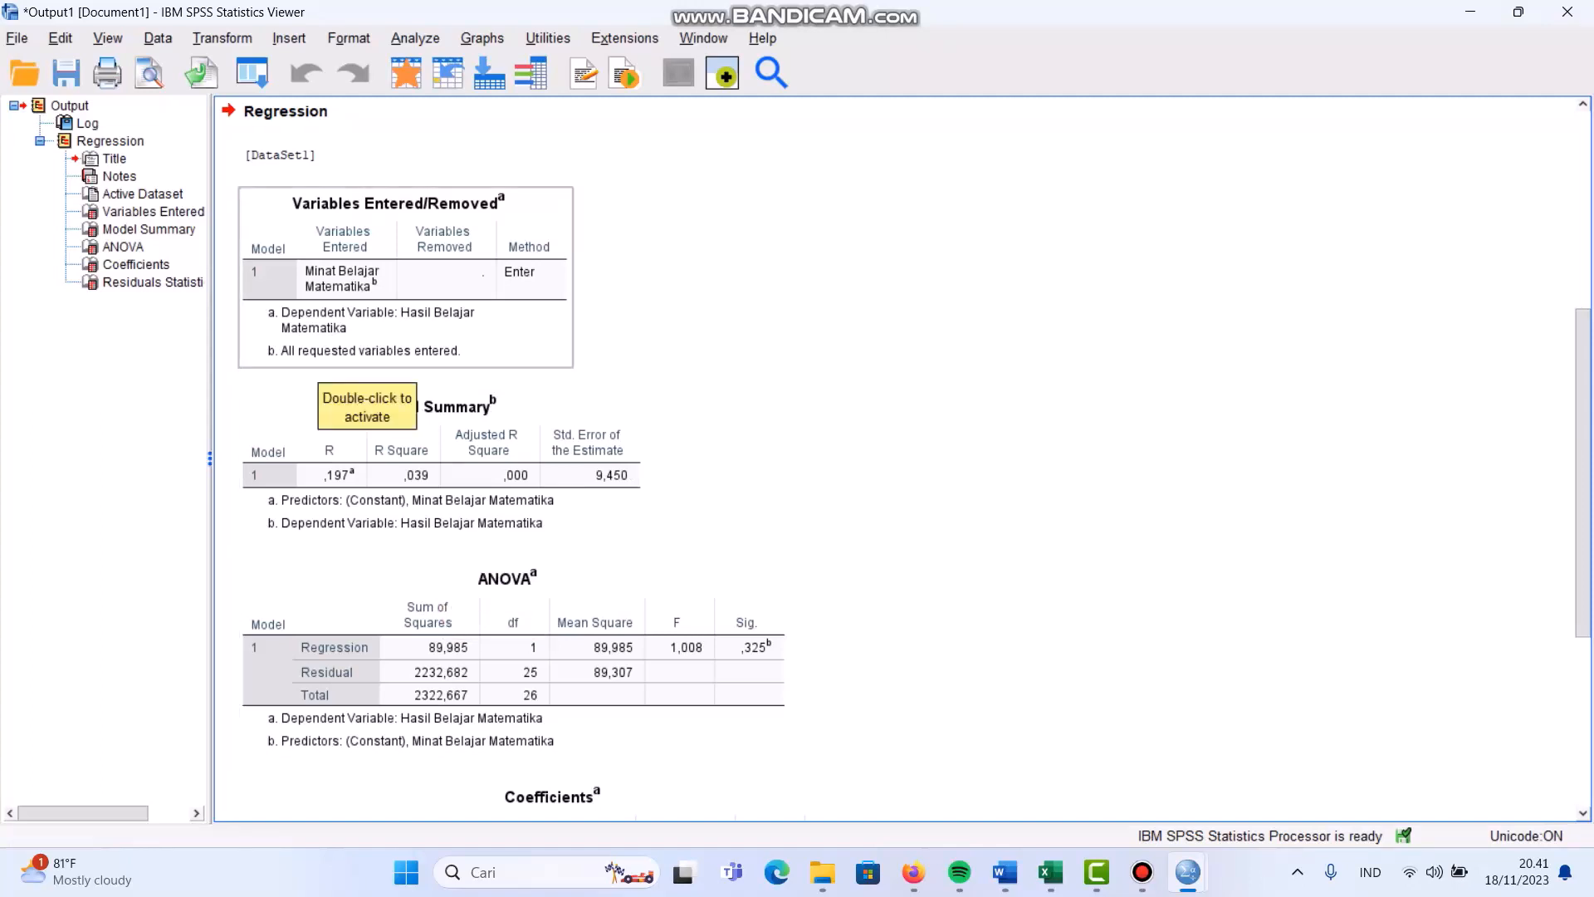
left_click(432, 403)
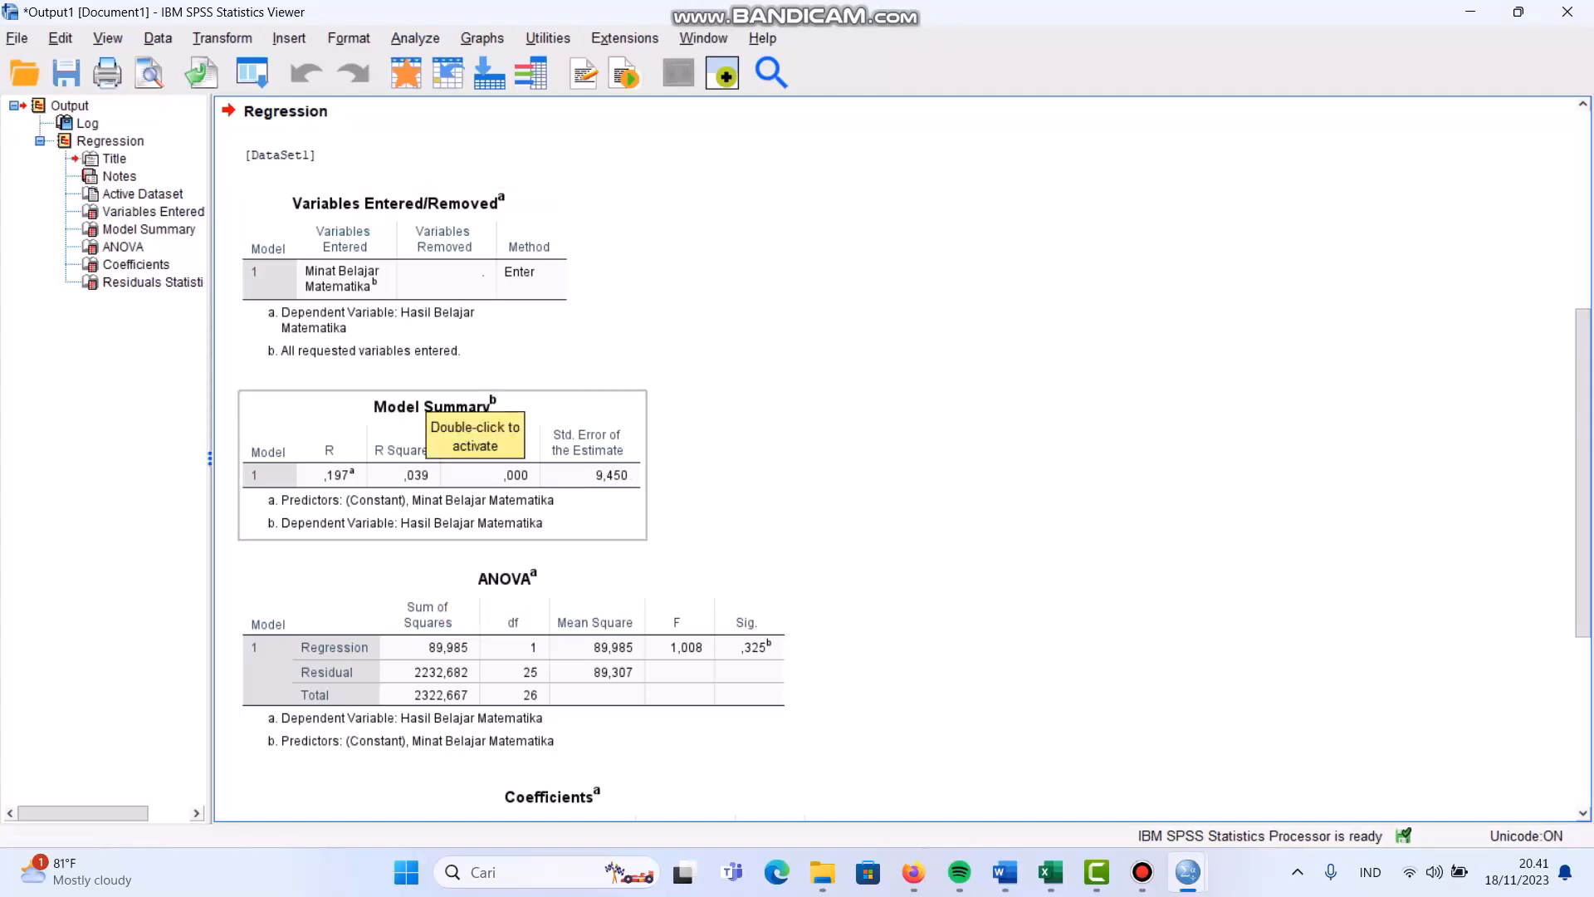
left_click(764, 640)
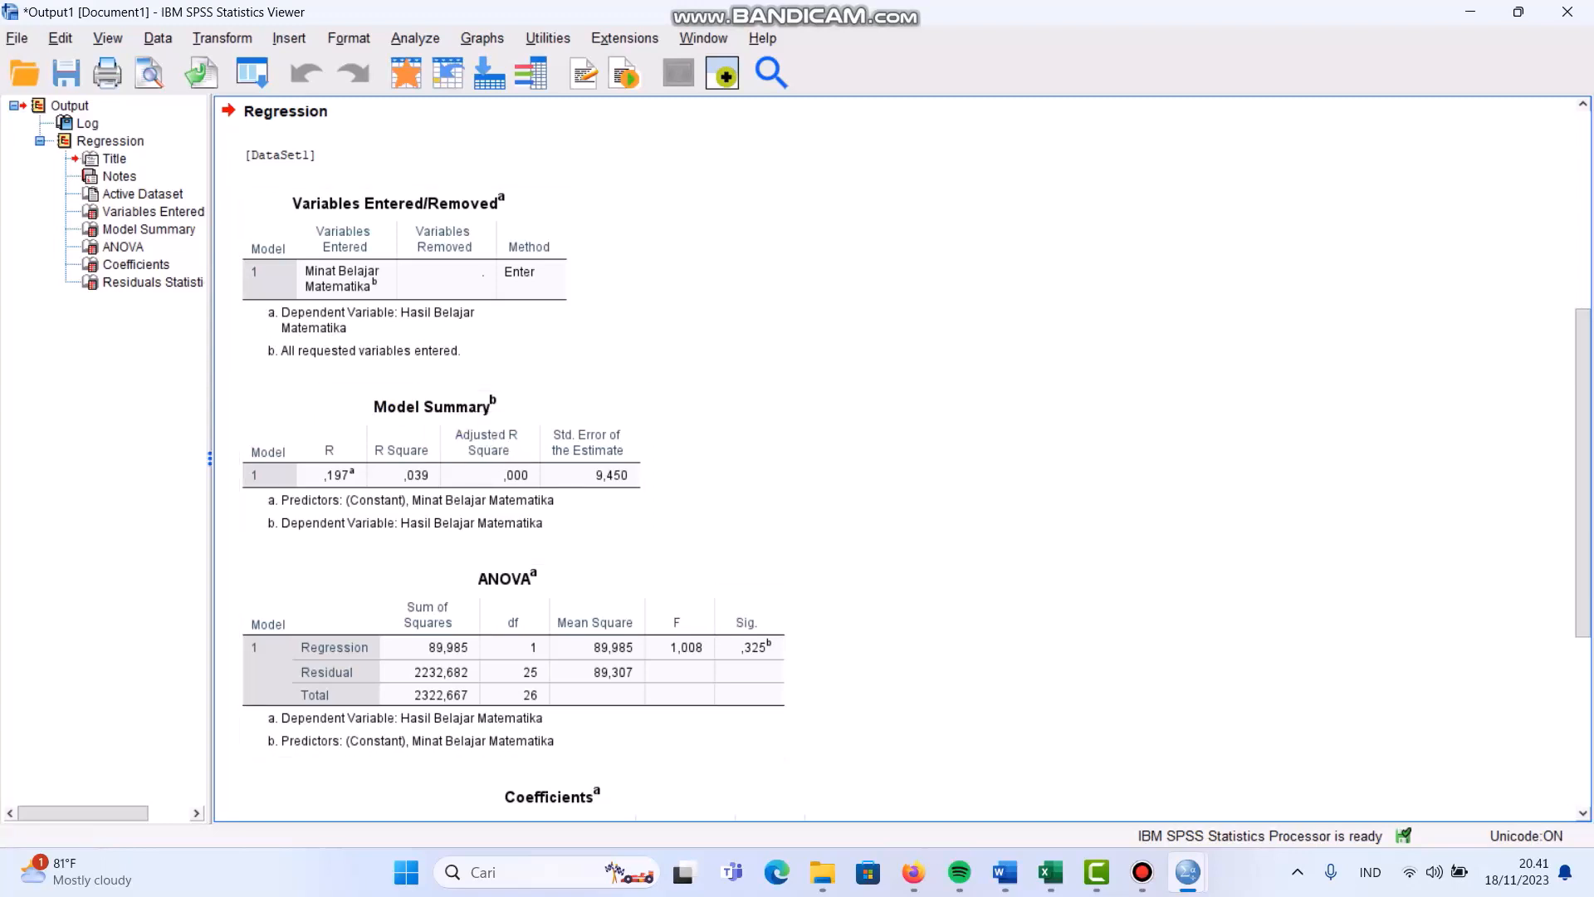
mouse_move(1187, 872)
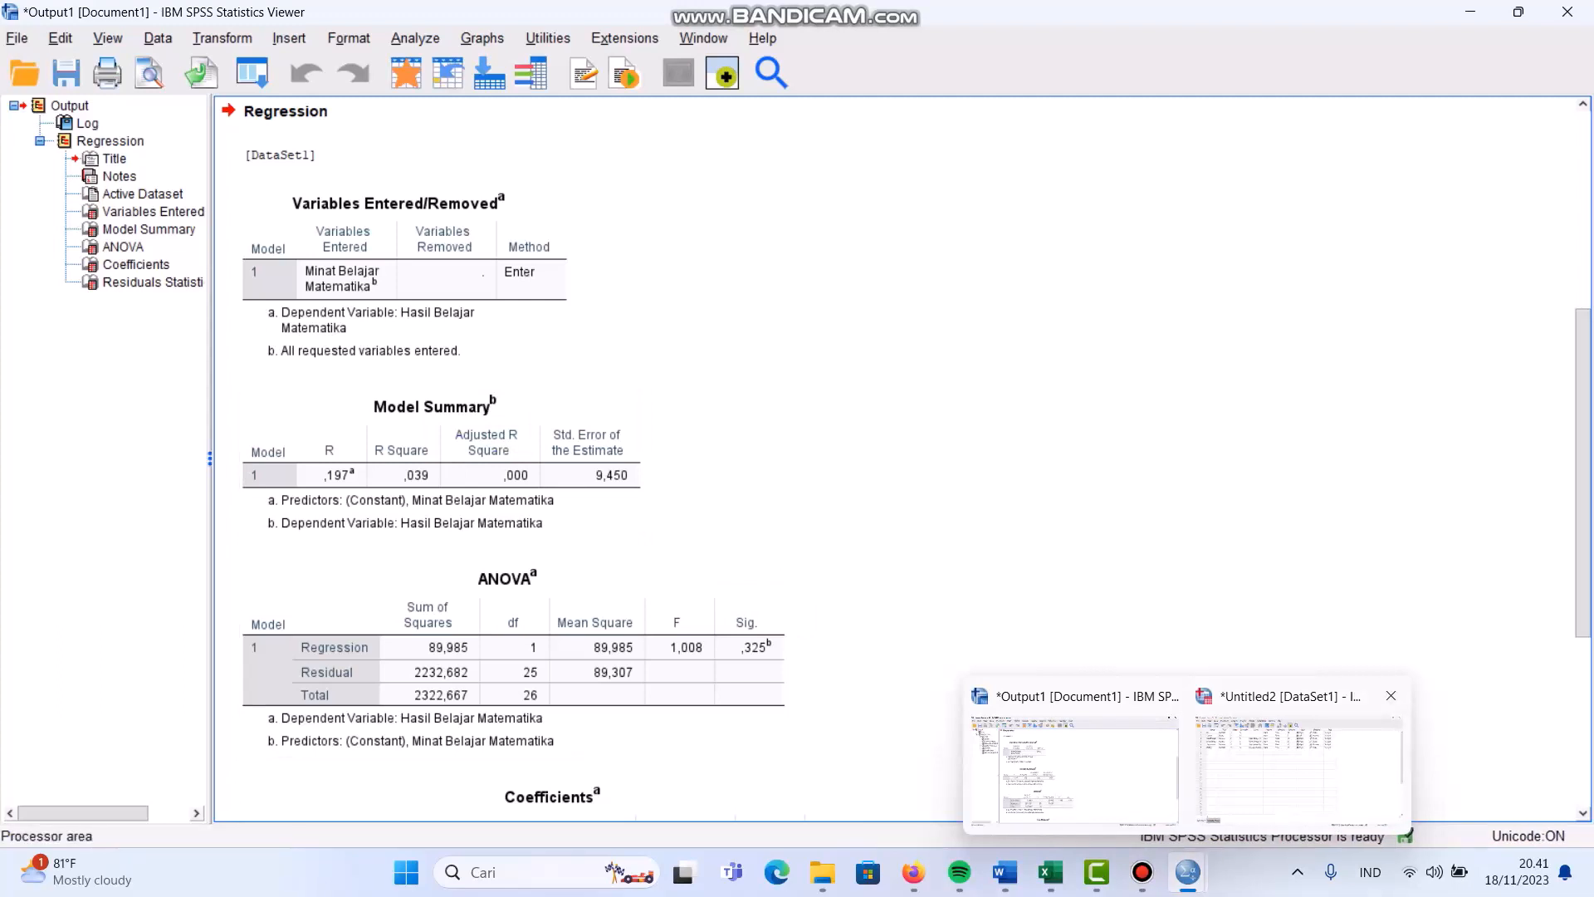
left_click(1299, 768)
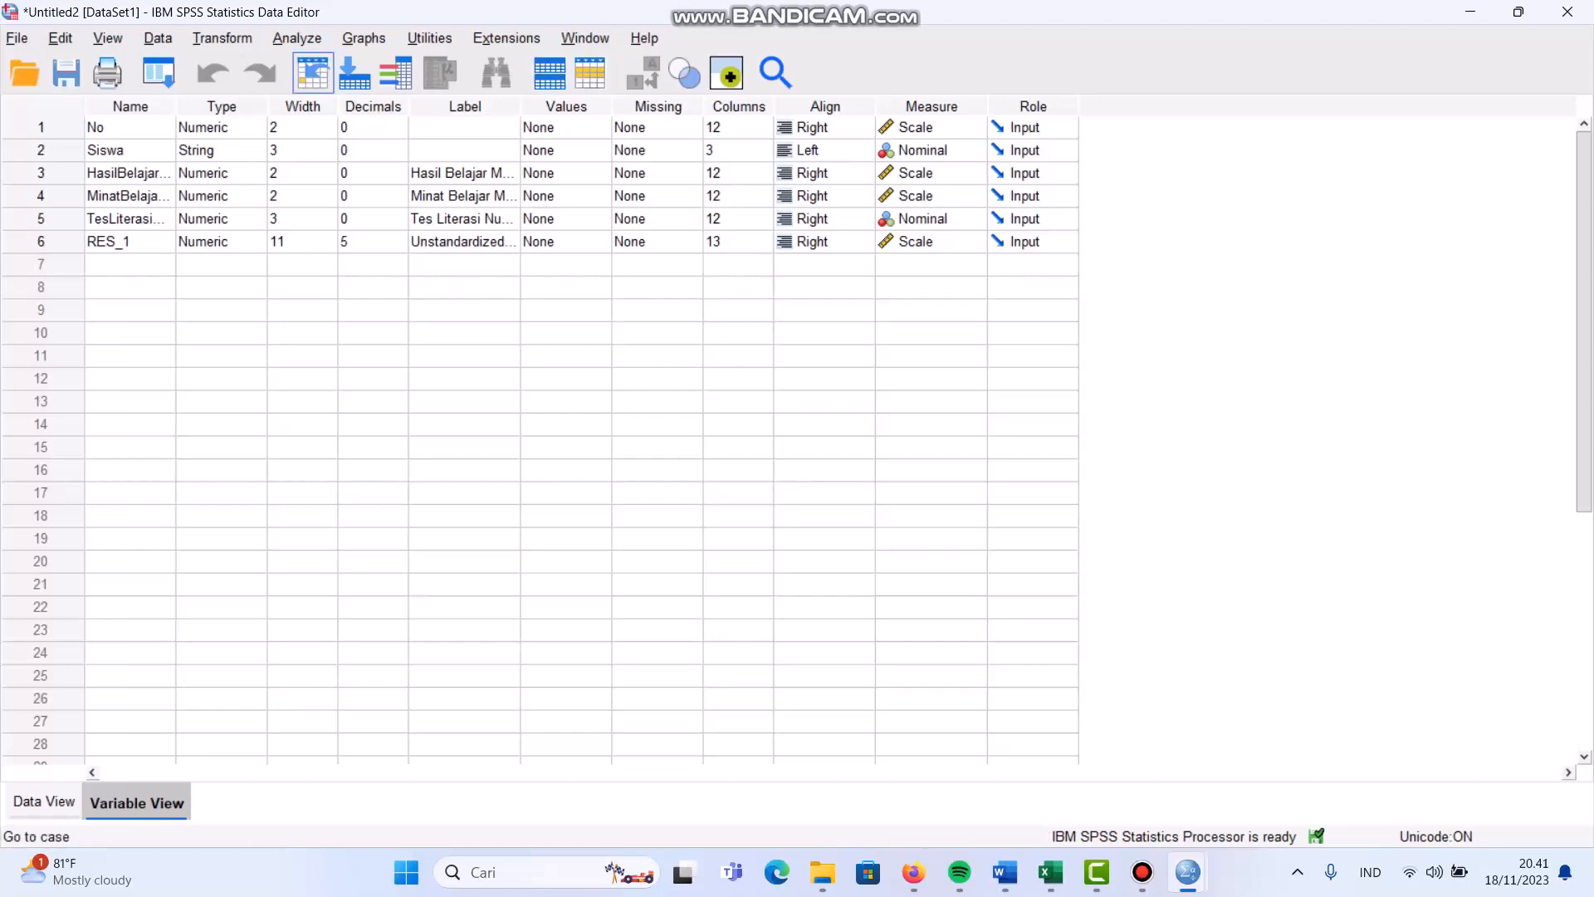
- Set up a legacy one-sample Kolmogorov-Smirnov test with Unstandardized Residual (RES_1) as the test variable
key("alt+a")
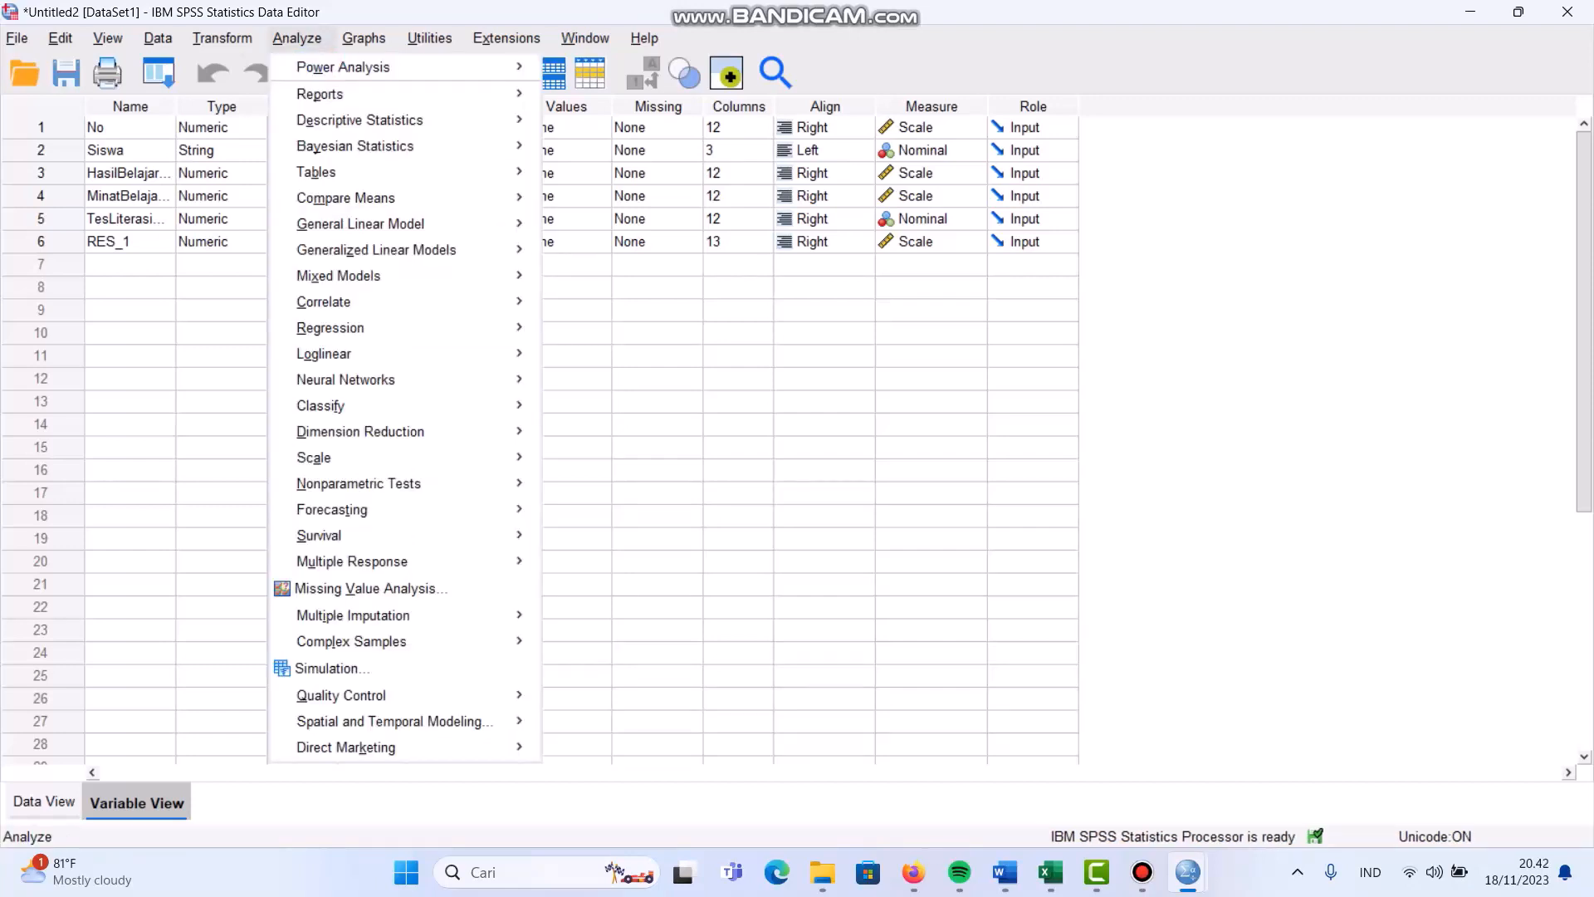
mouse_move(358, 483)
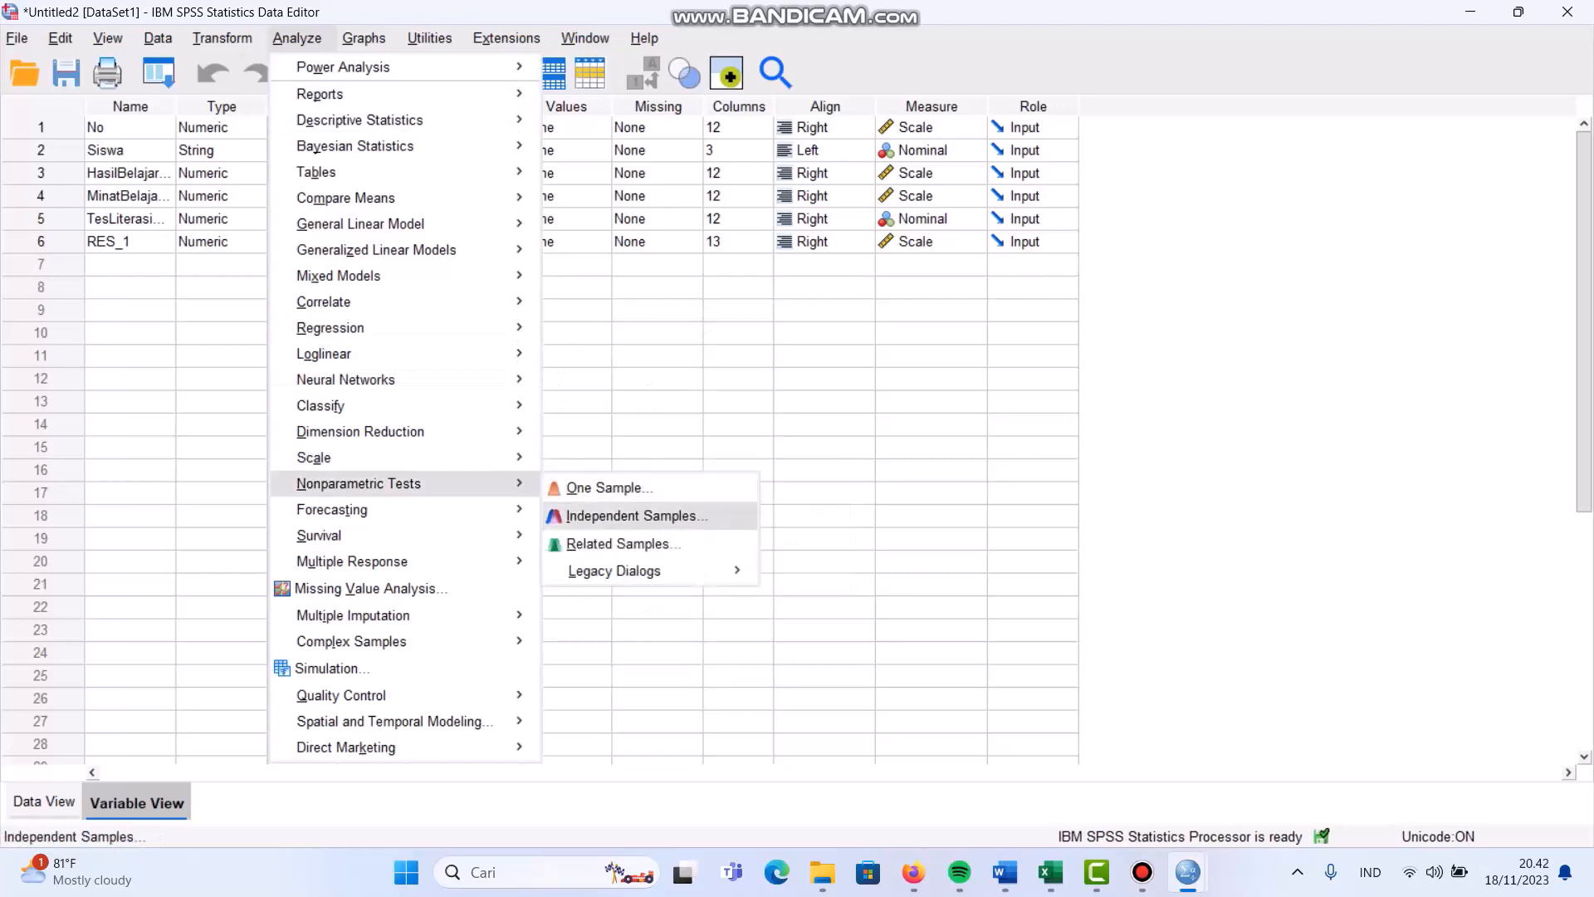
mouse_move(614, 570)
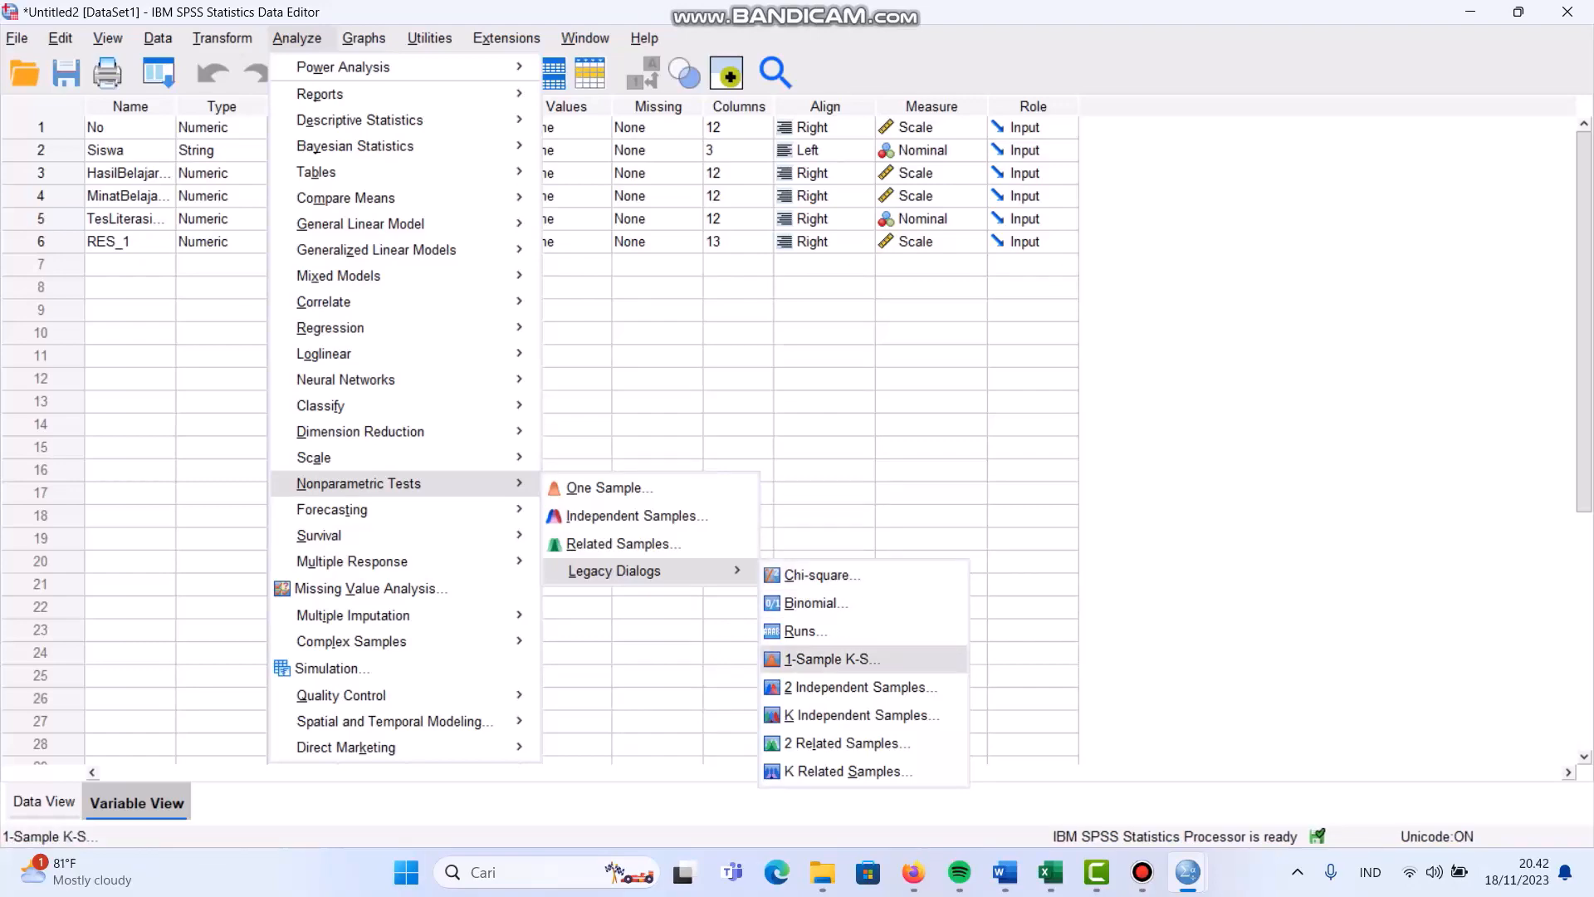
left_click(826, 658)
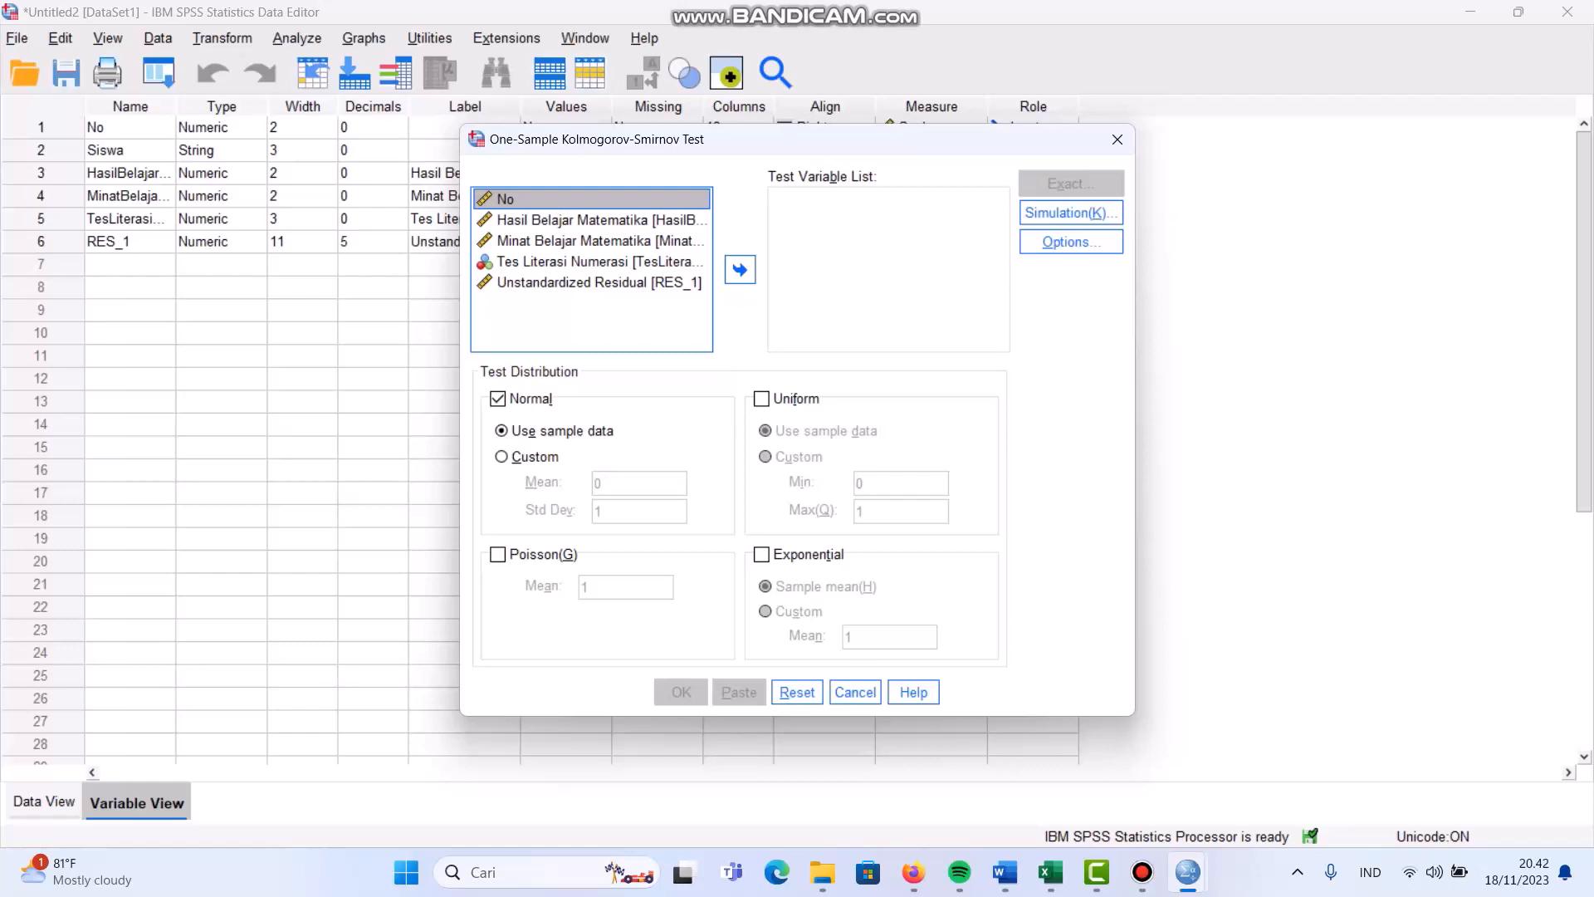
left_click(598, 282)
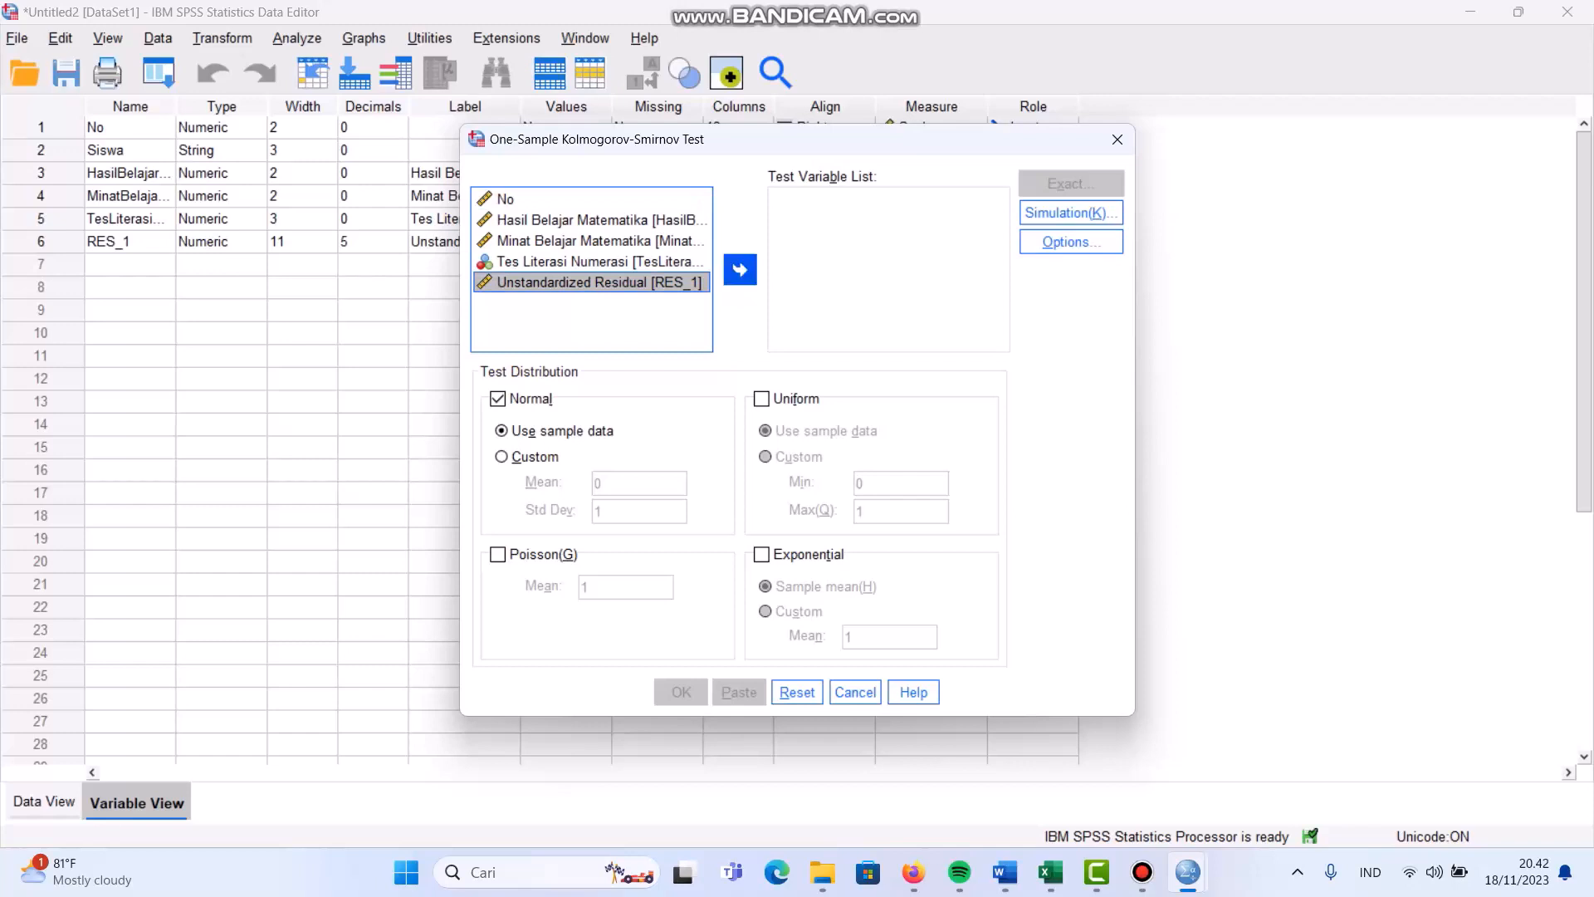
left_click(740, 268)
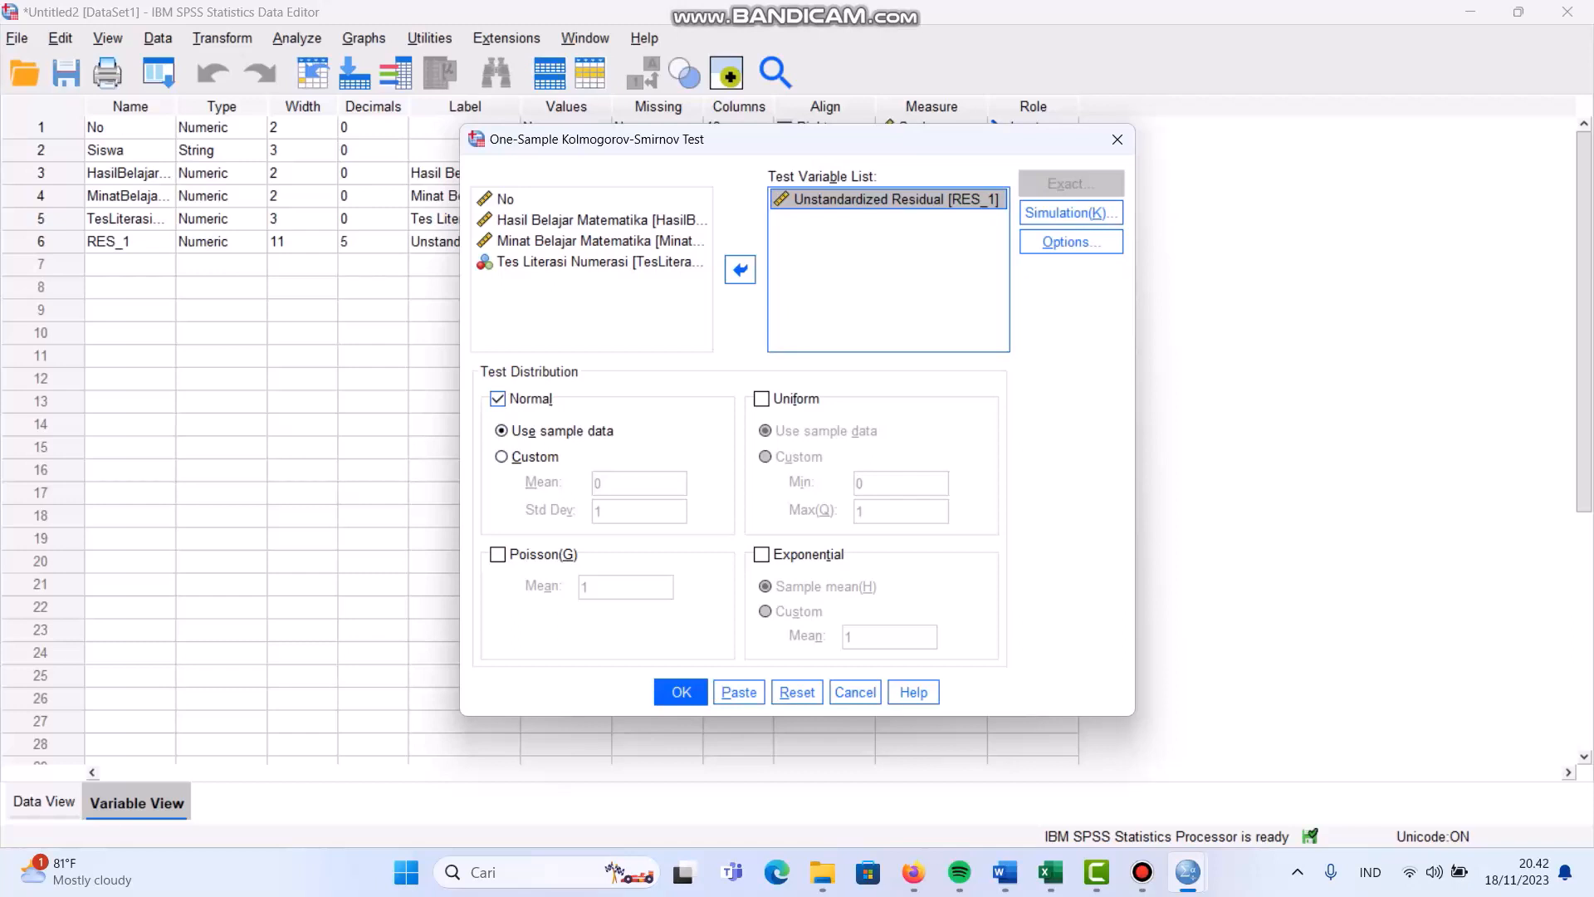
- Include descriptive statistics in the Kolmogorov-Smirnov test and run it
left_click(1071, 242)
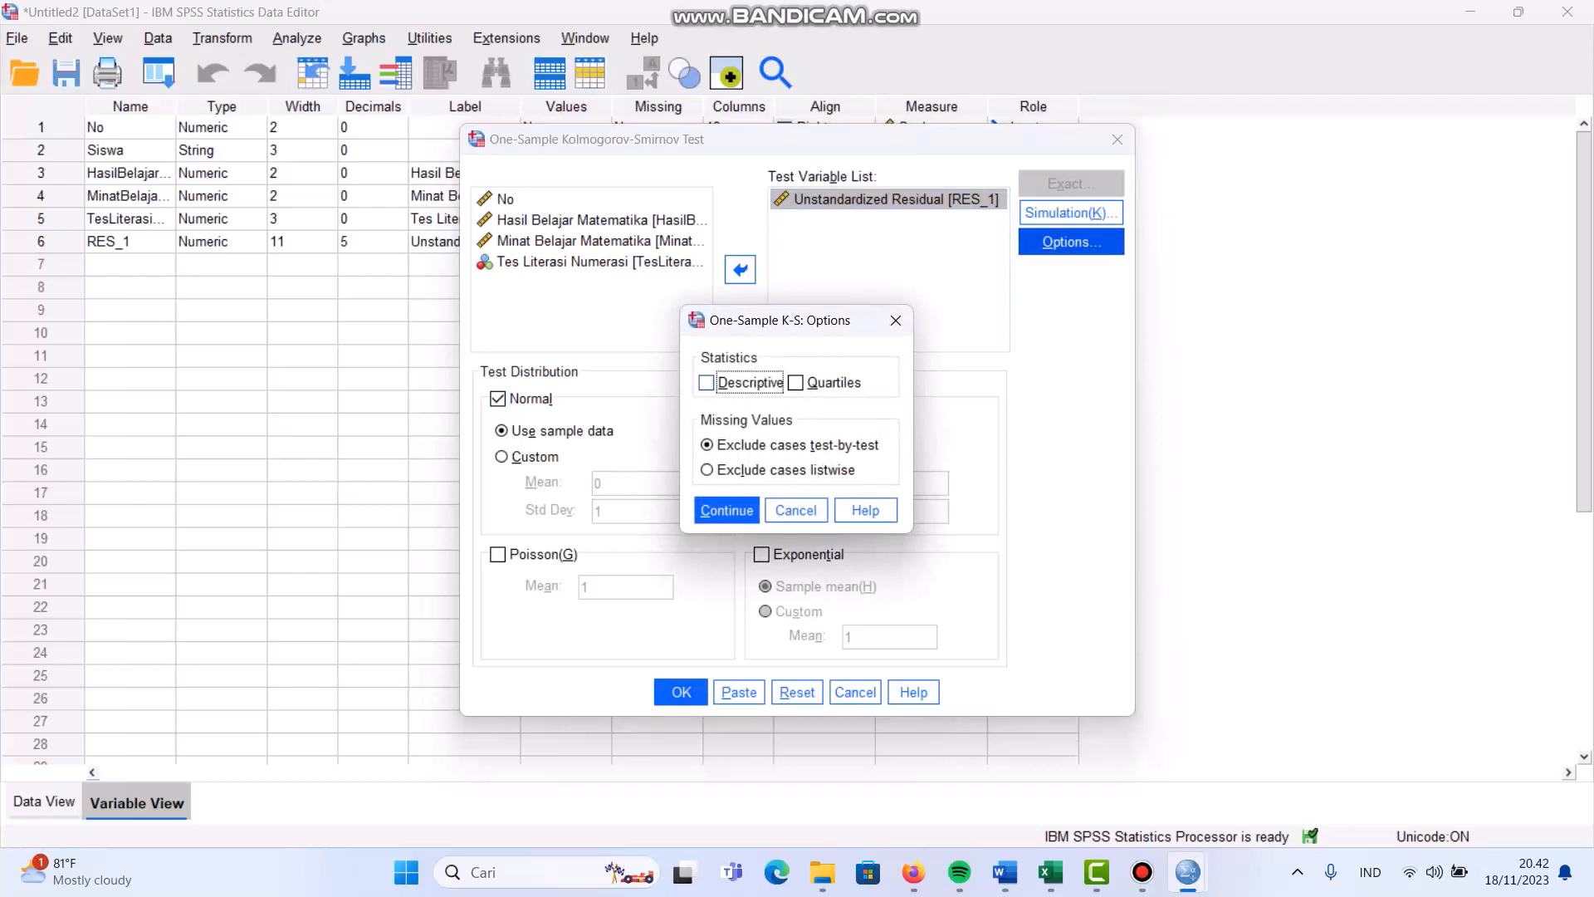
key("space")
key("Return")
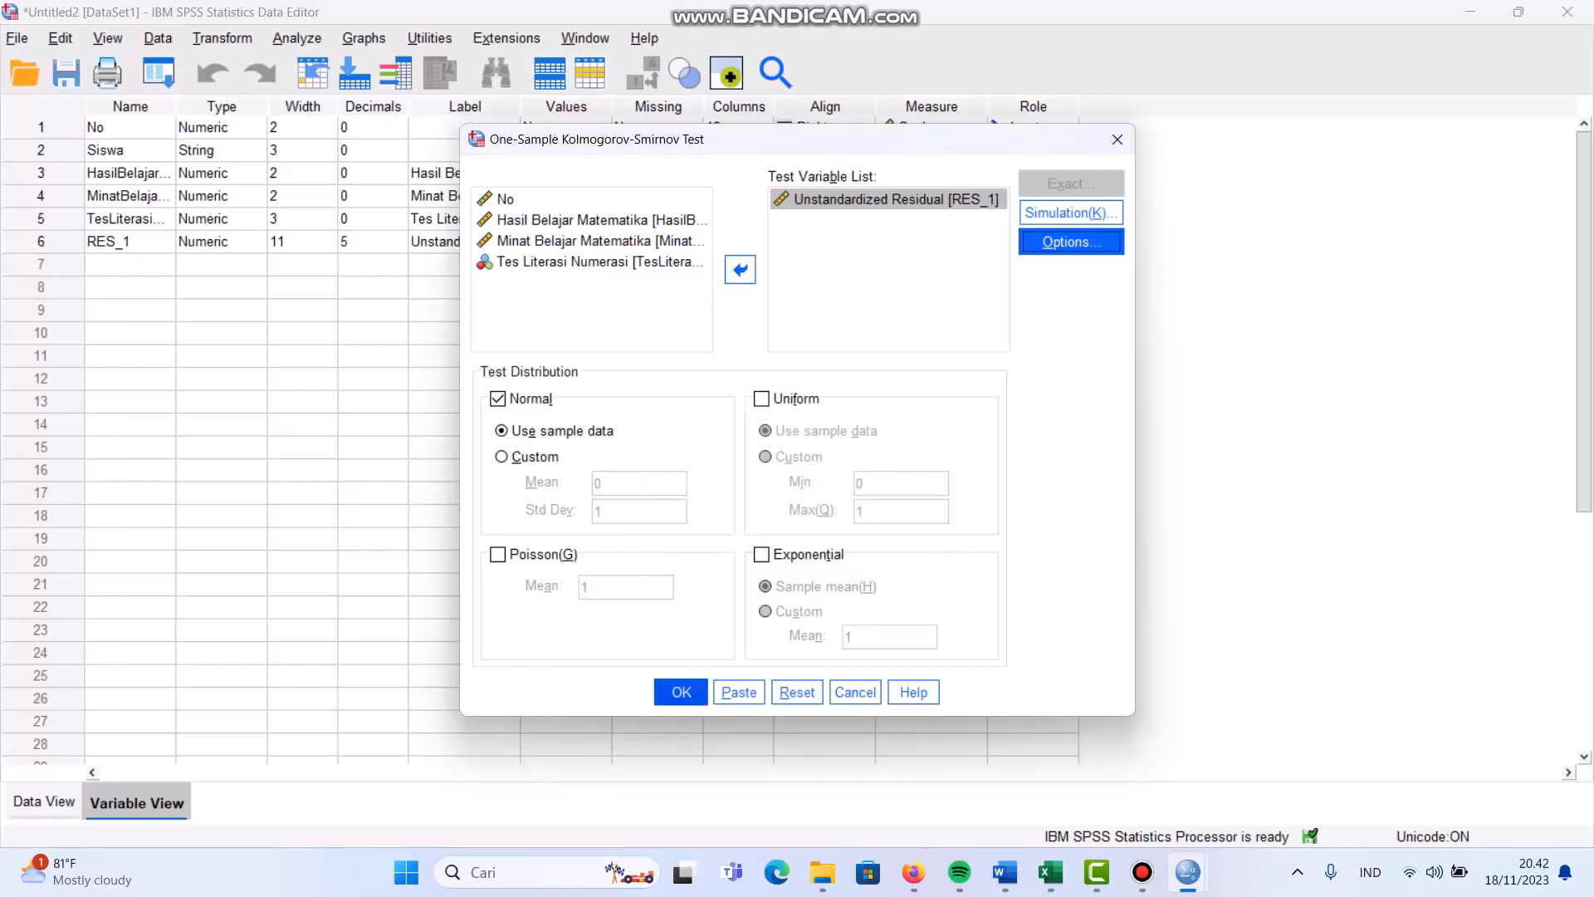
key("Return")
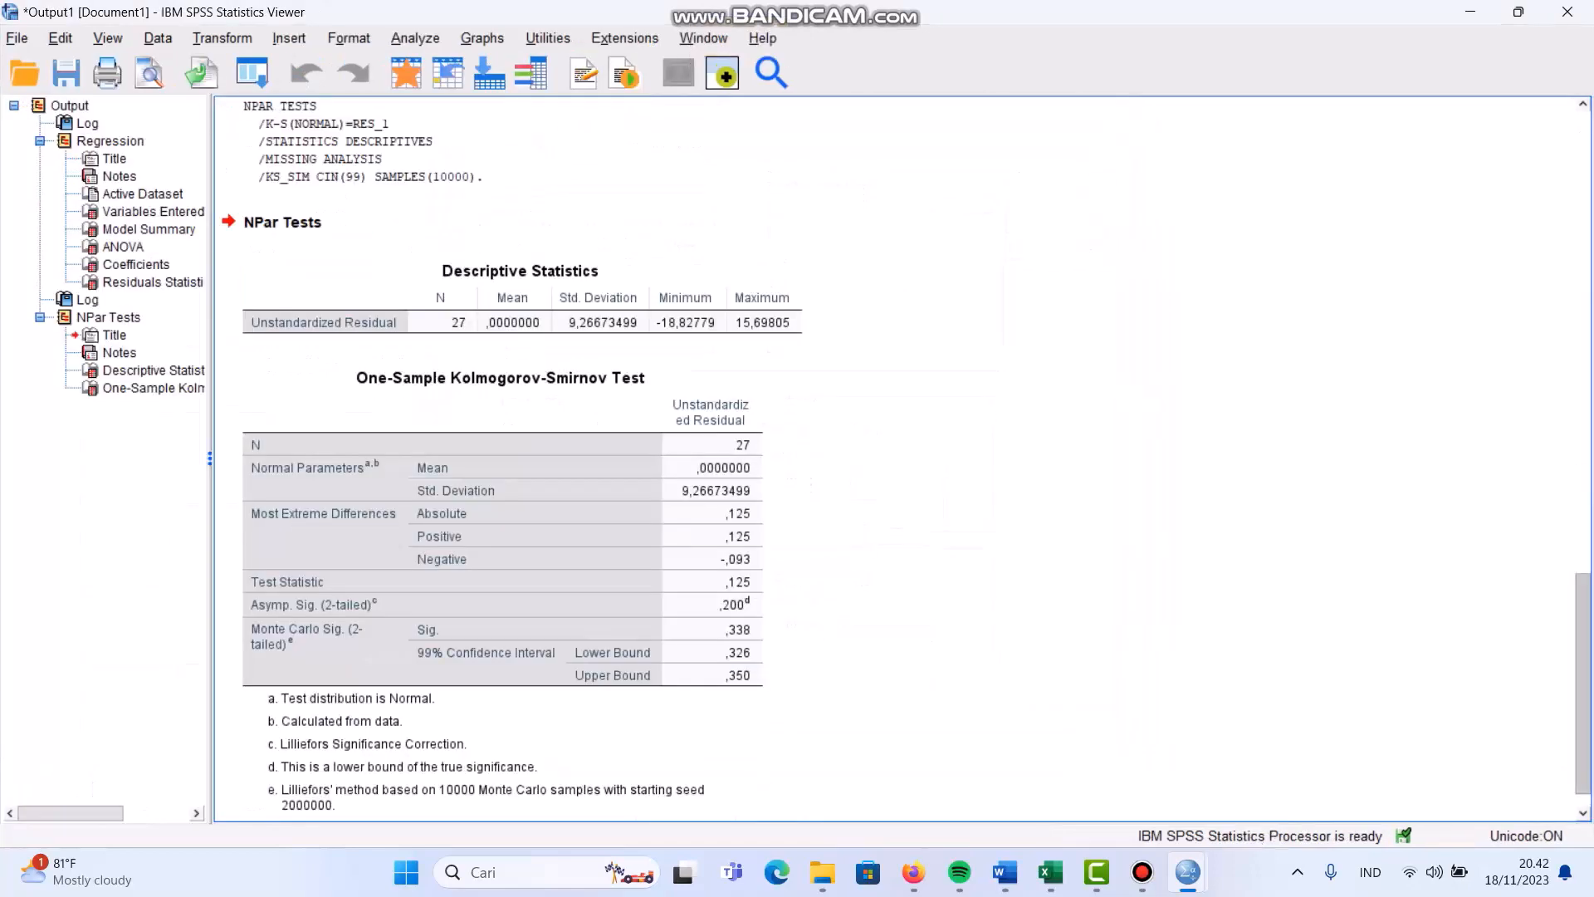
- Examine the regression tables and the Kolmogorov-Smirnov normality results in the output, and return to the dataset's variable definitions
scroll(902, 459, "up", 2)
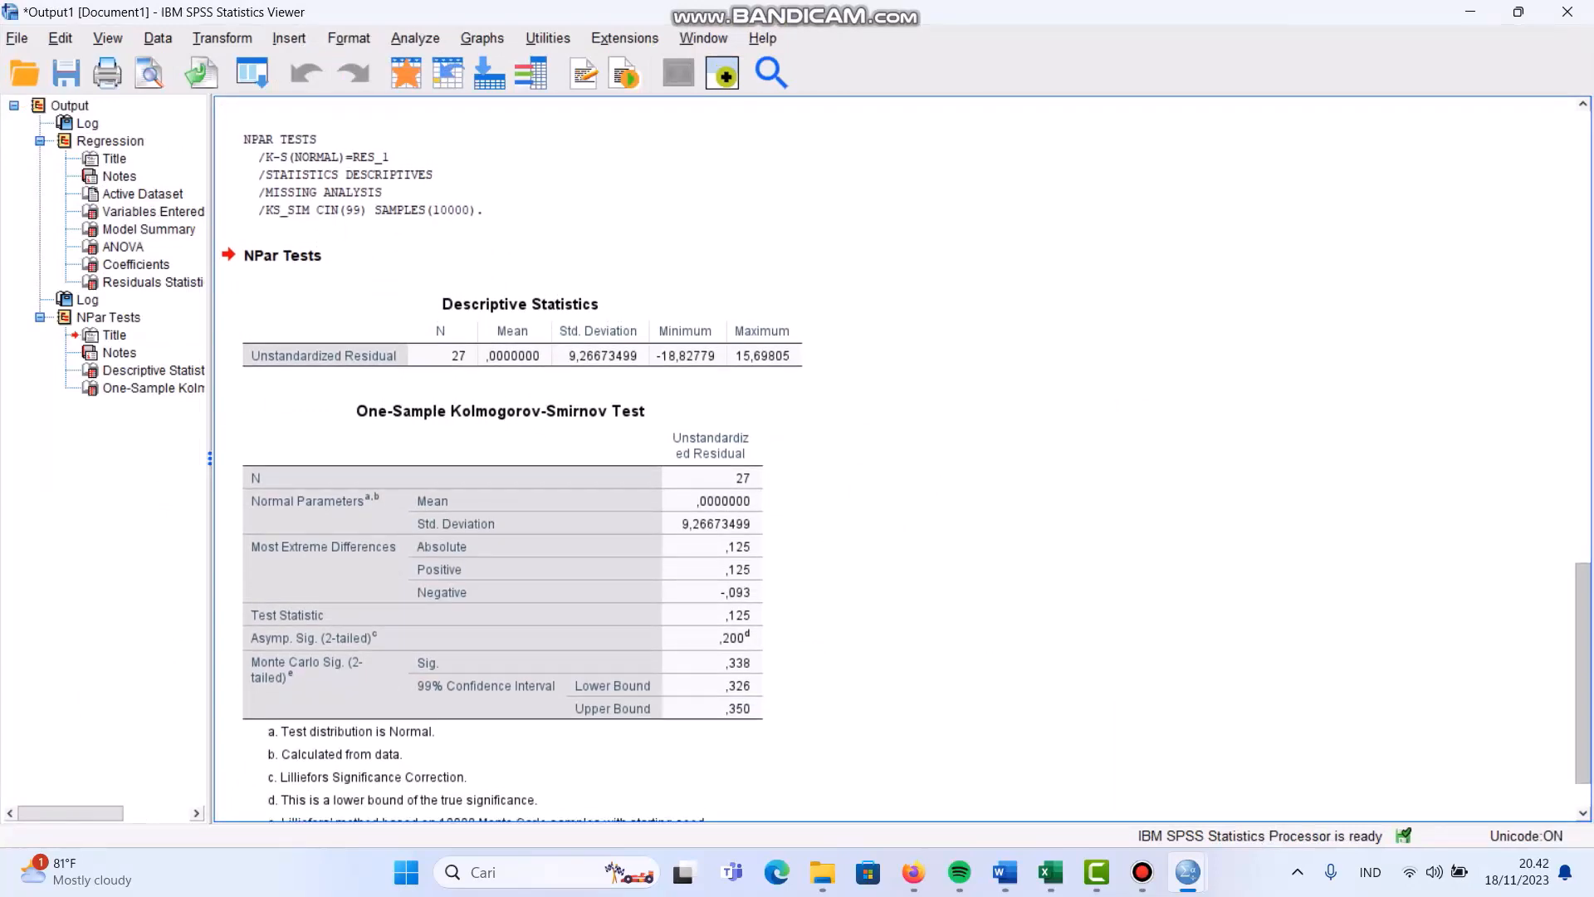
scroll(905, 458, "up", 20)
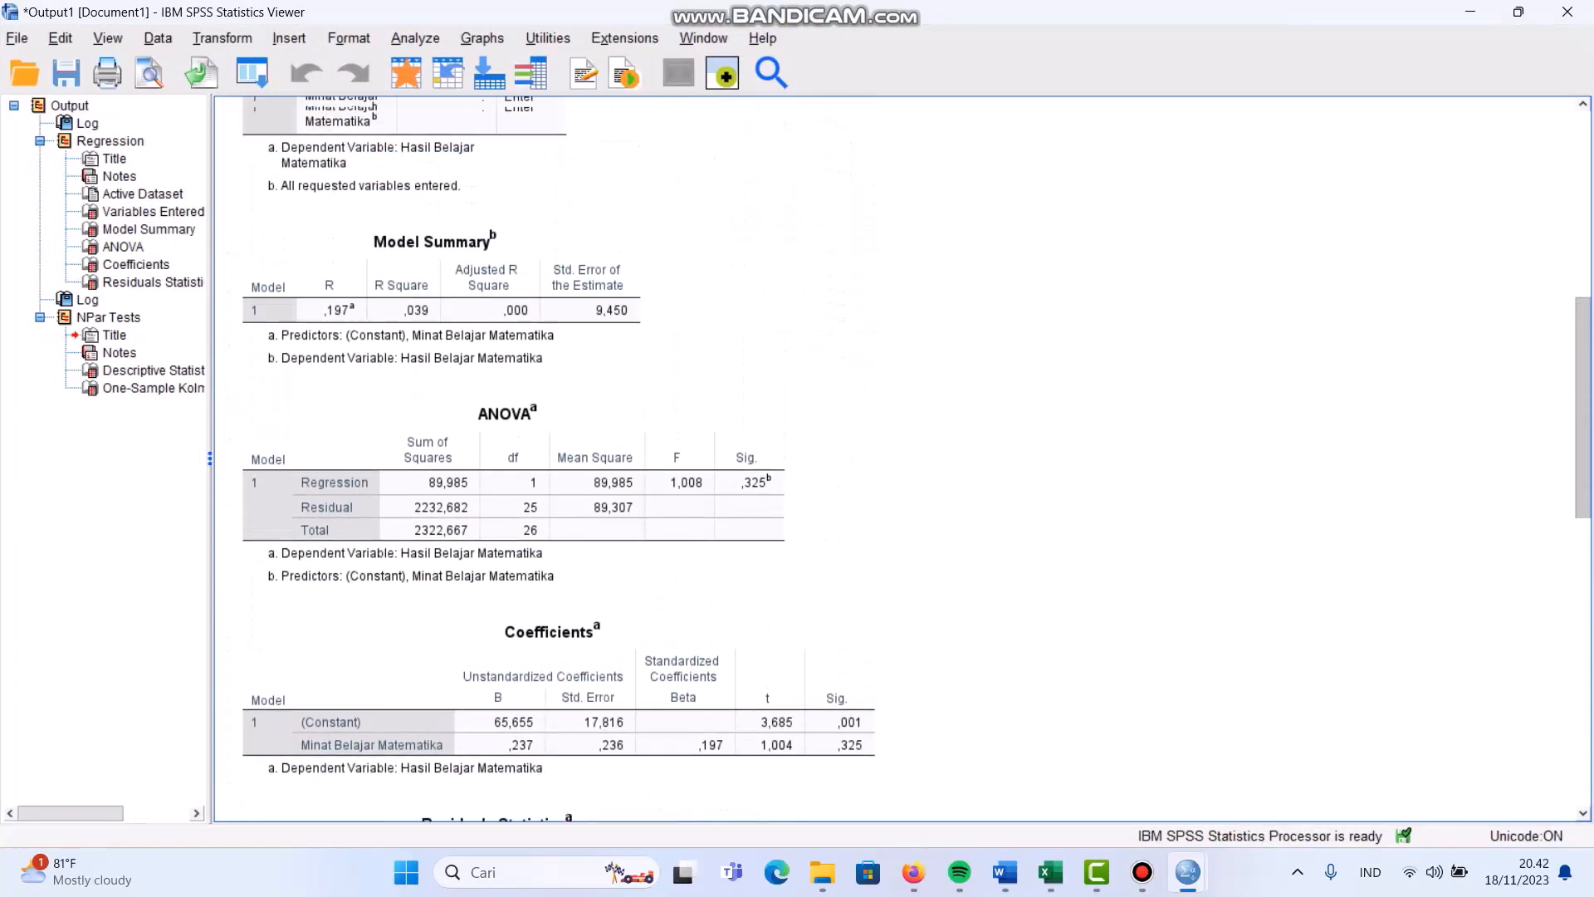
scroll(905, 458, "up", 10)
scroll(904, 458, "down", 20)
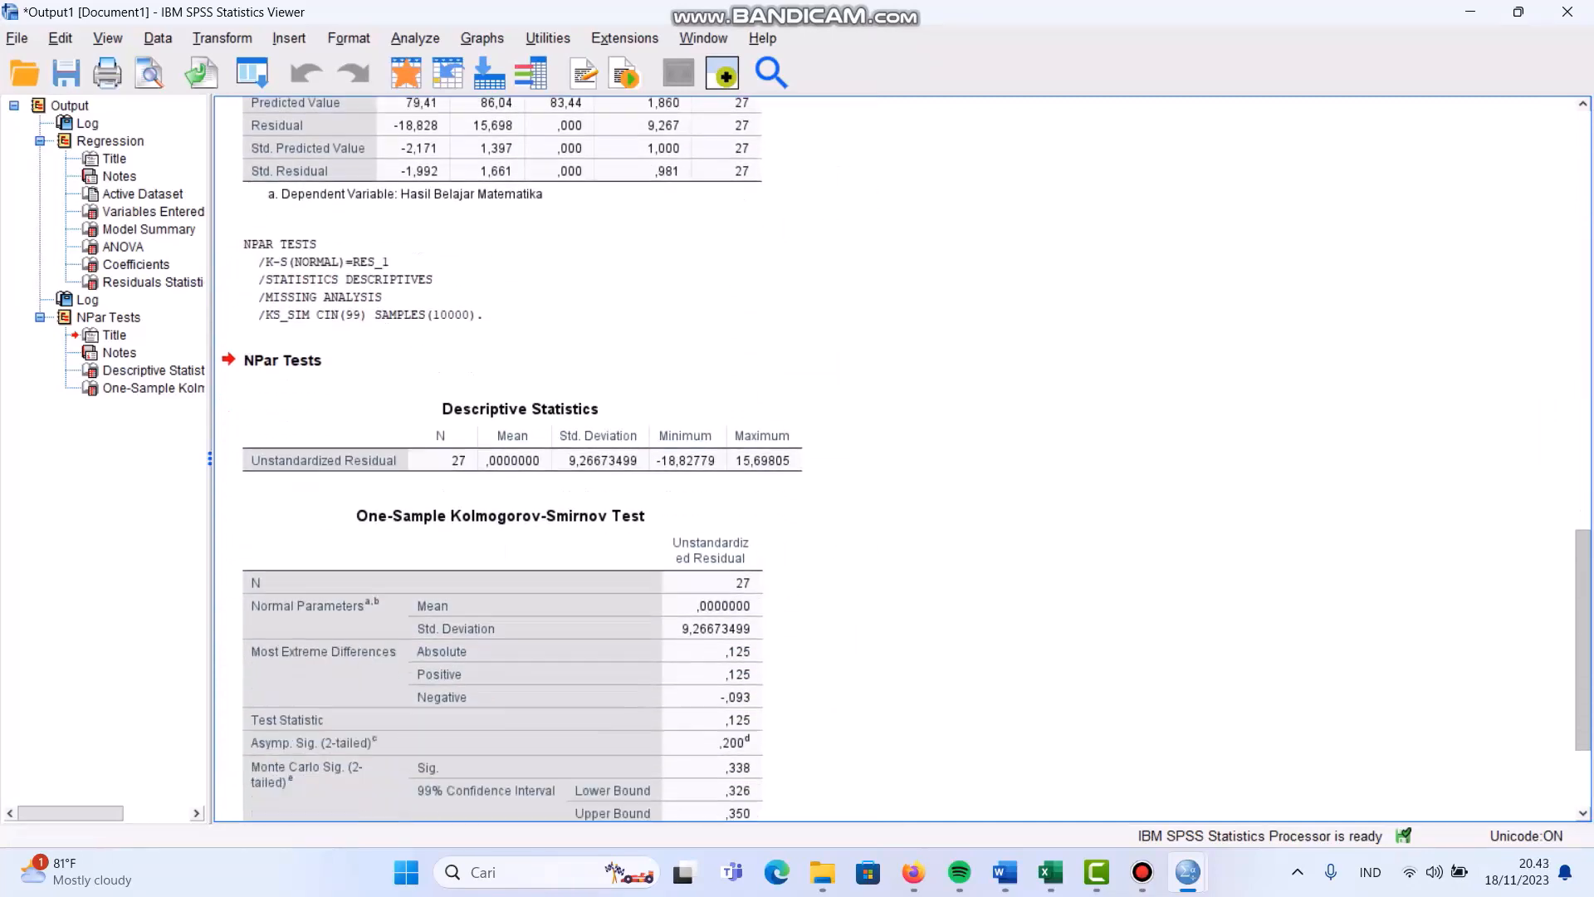
scroll(905, 458, "down", 5)
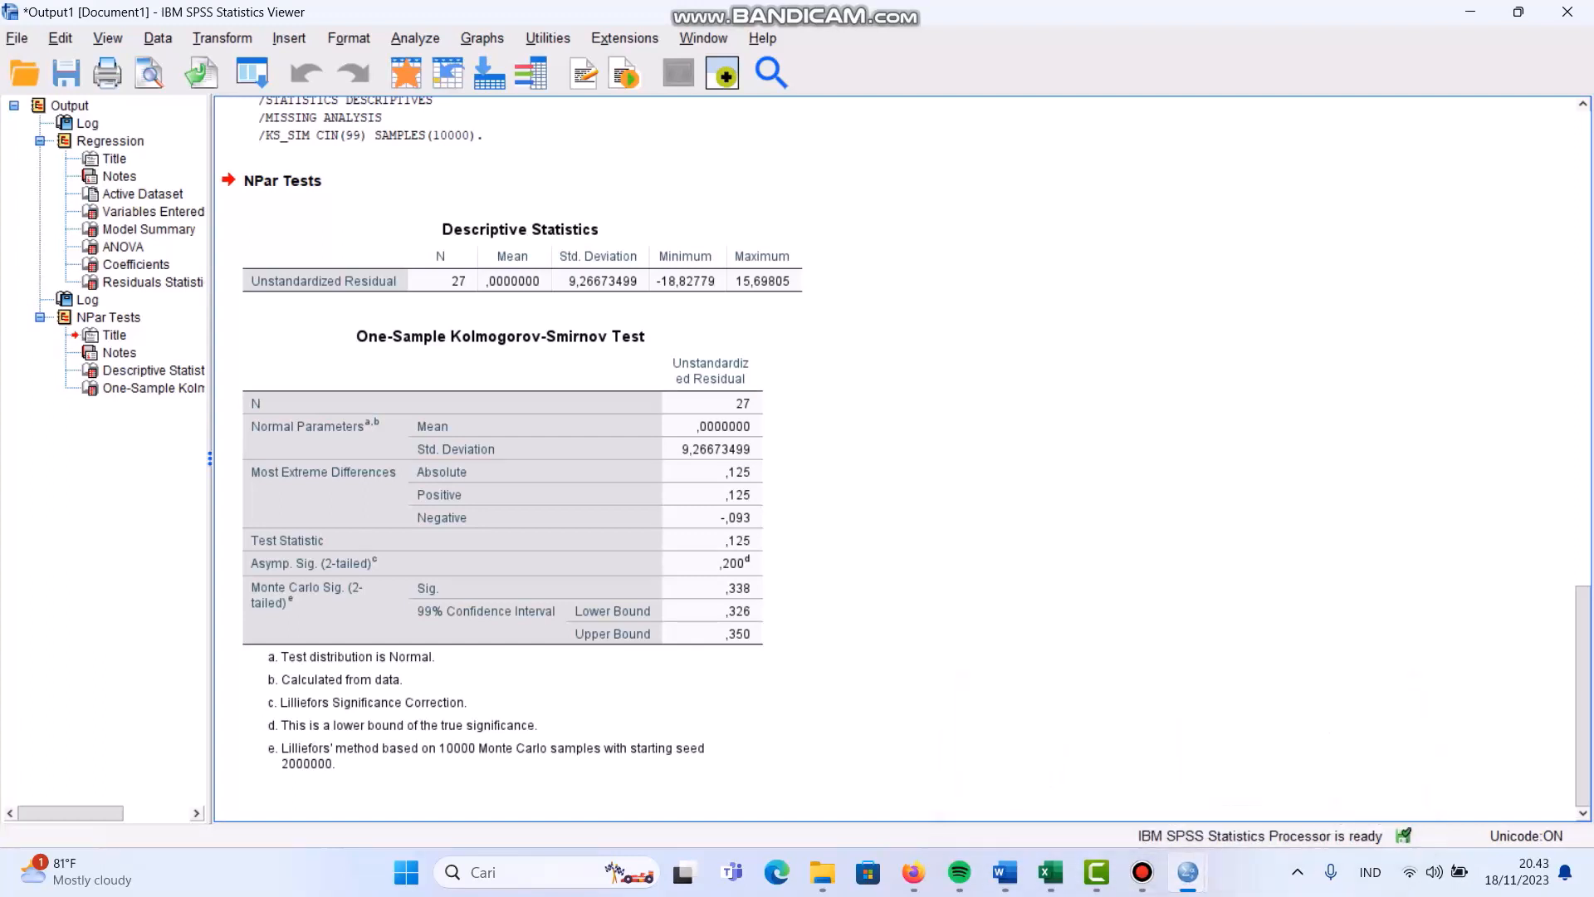
mouse_move(1188, 872)
mouse_move(1298, 769)
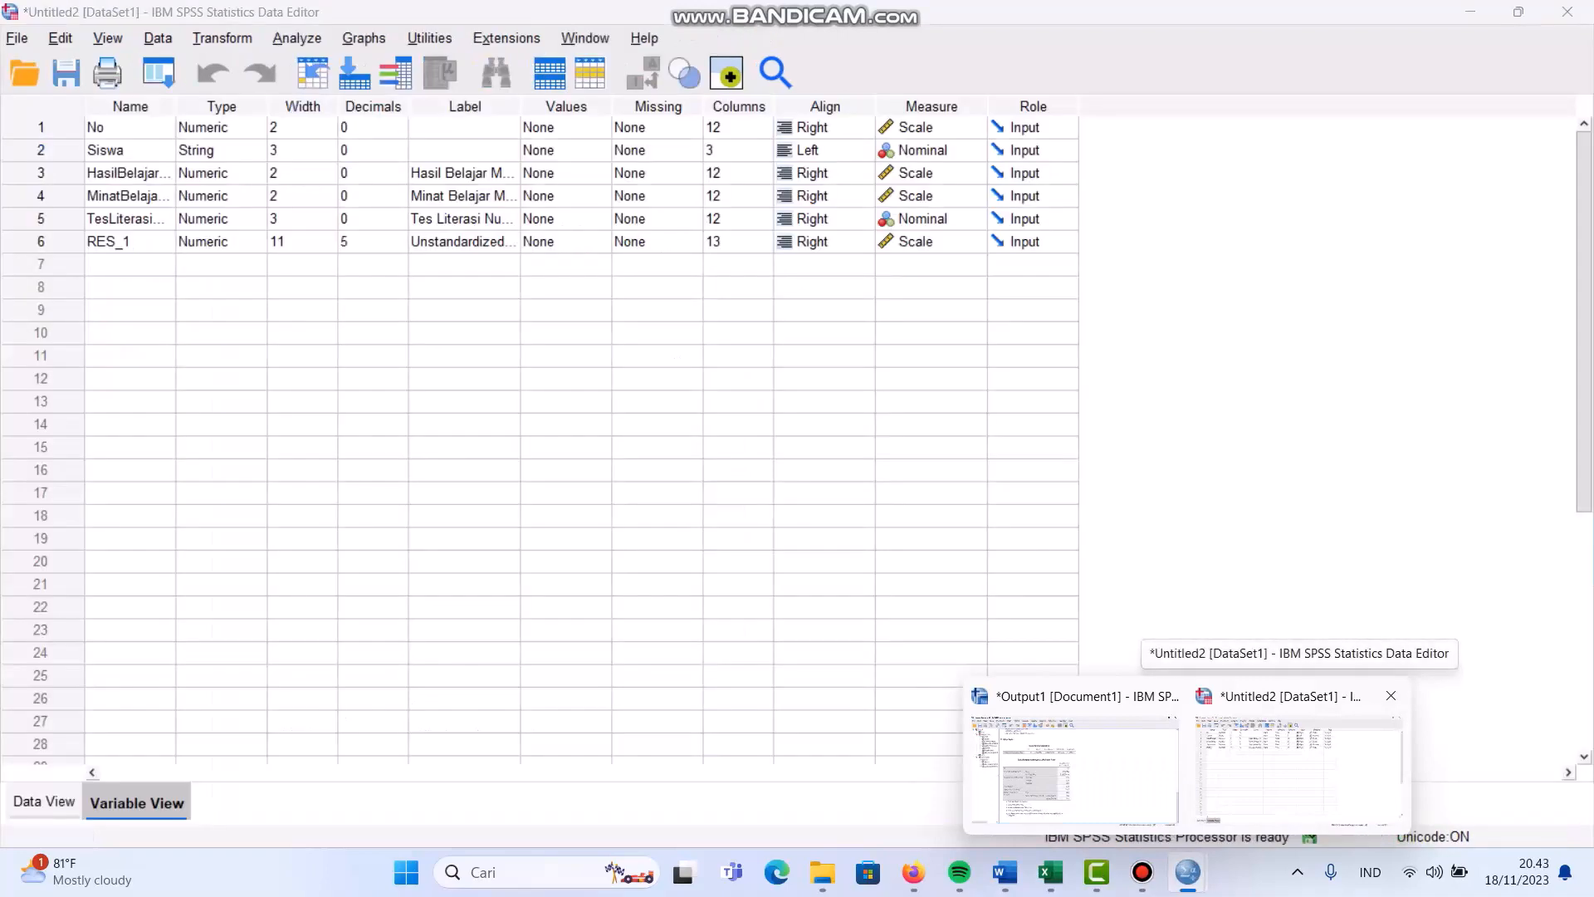
mouse_move(1075, 769)
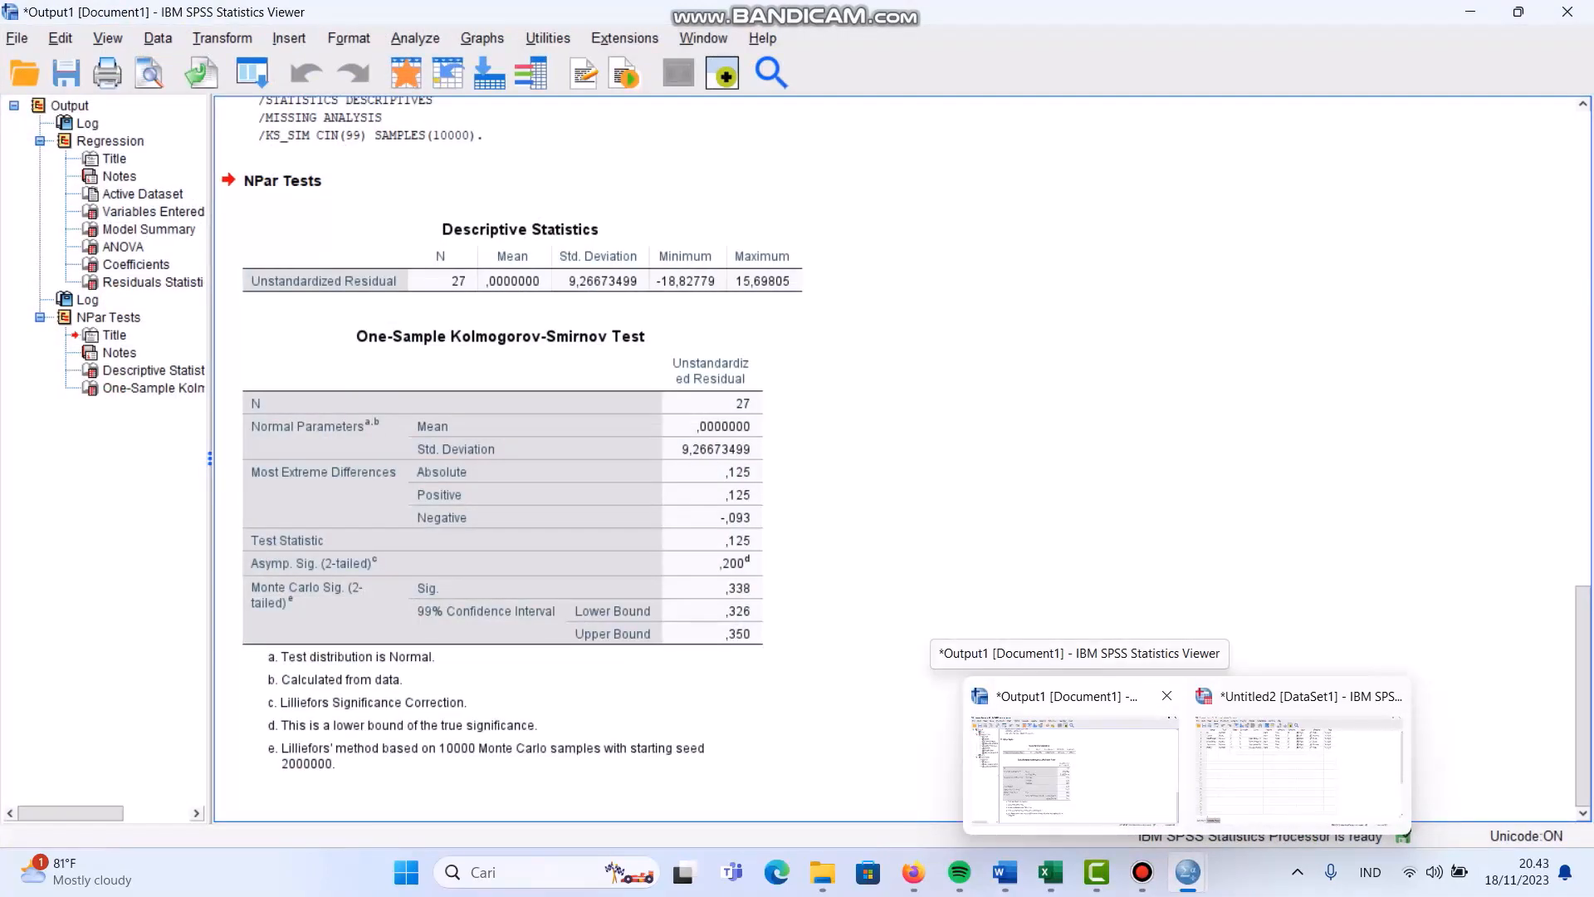
left_click(1299, 769)
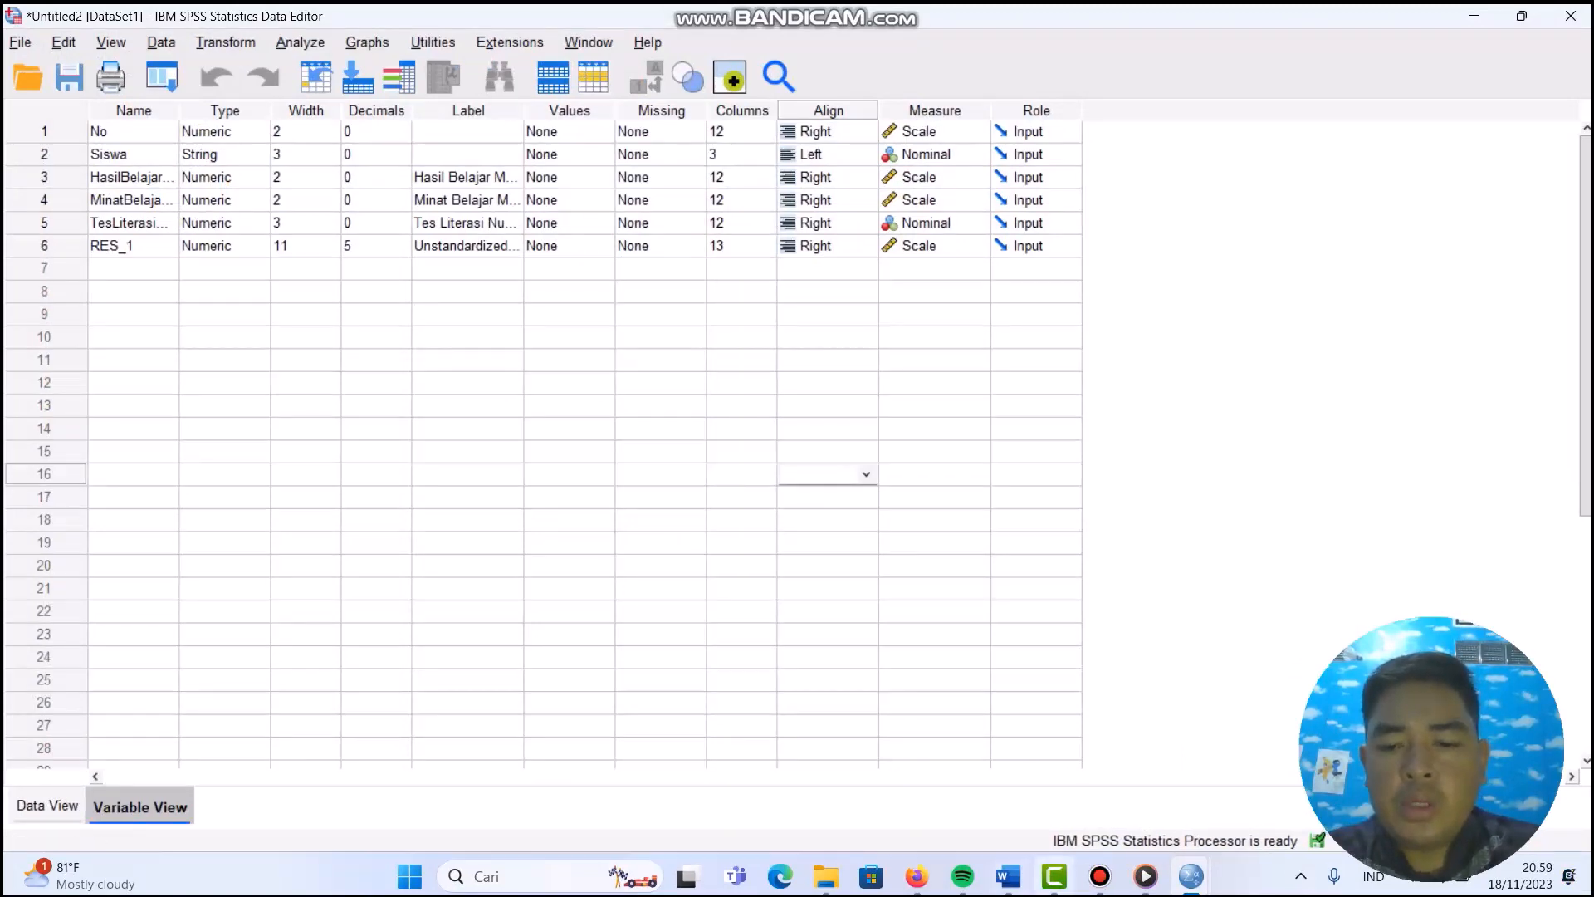
mouse_move(1100, 876)
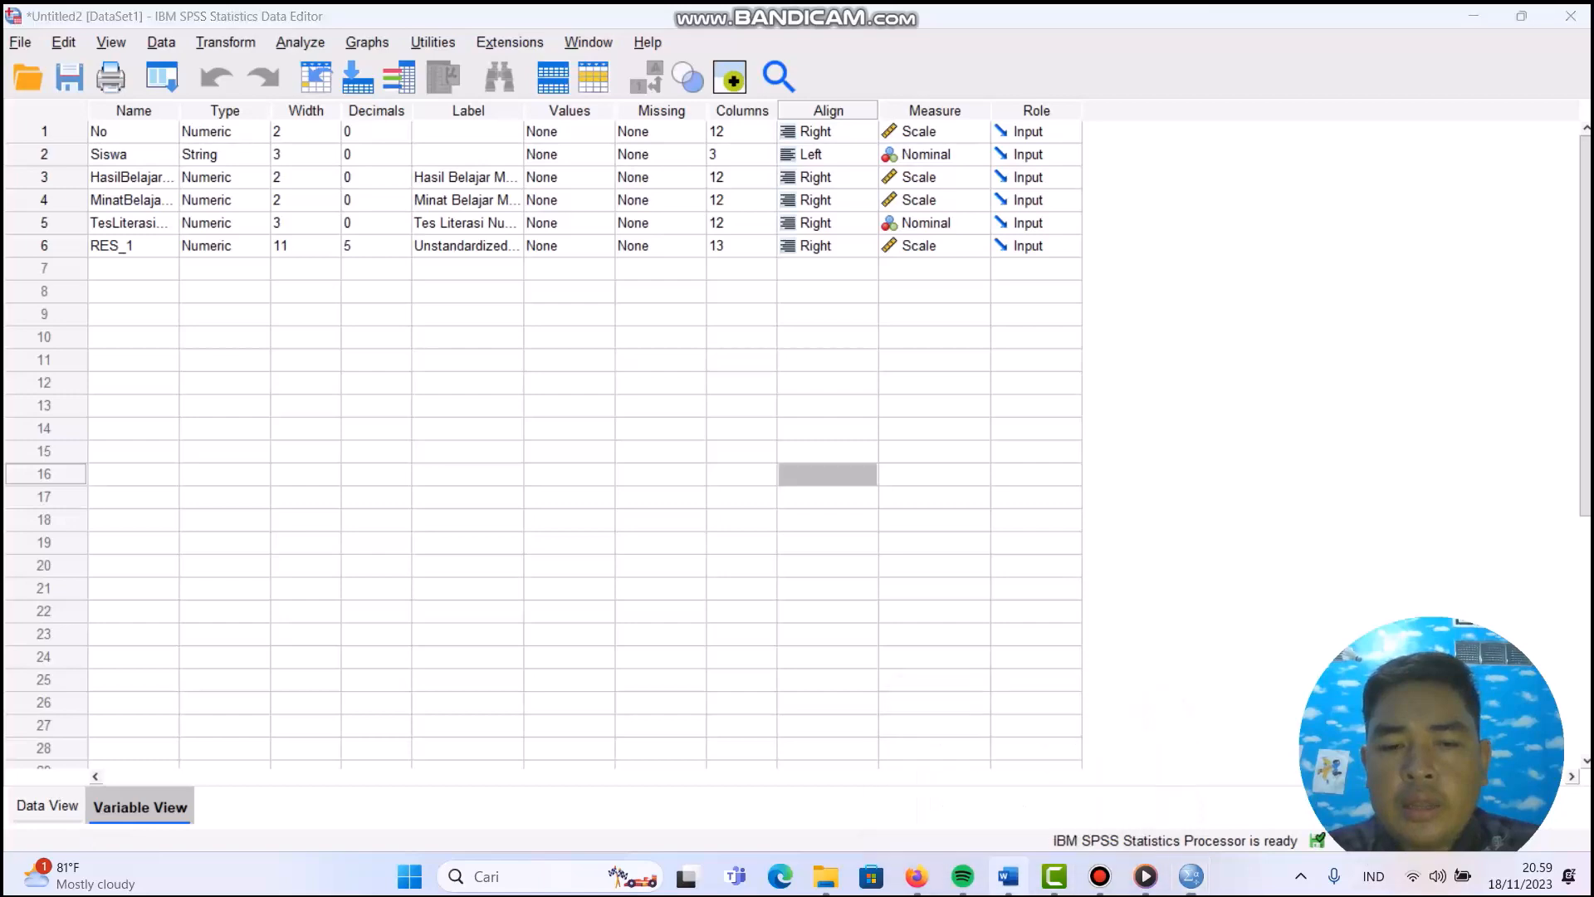
left_click(1008, 876)
left_click(1008, 876)
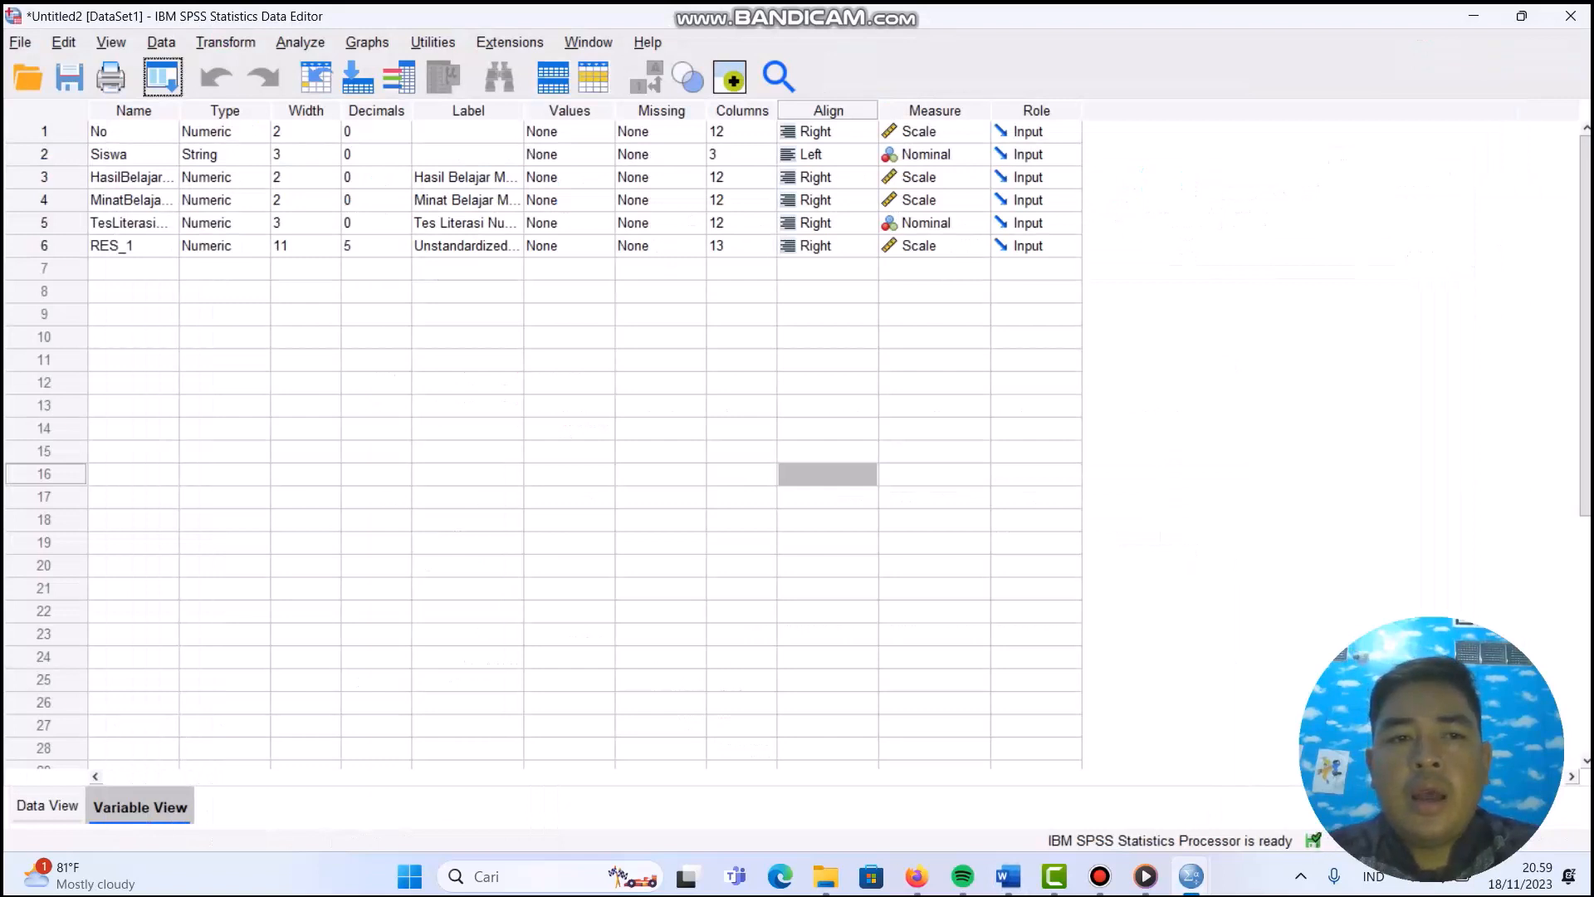
- Set up a Means comparison with Hasil Belajar Matematika as the dependent and Minat Belajar Matematika as the independent variable
left_click(301, 43)
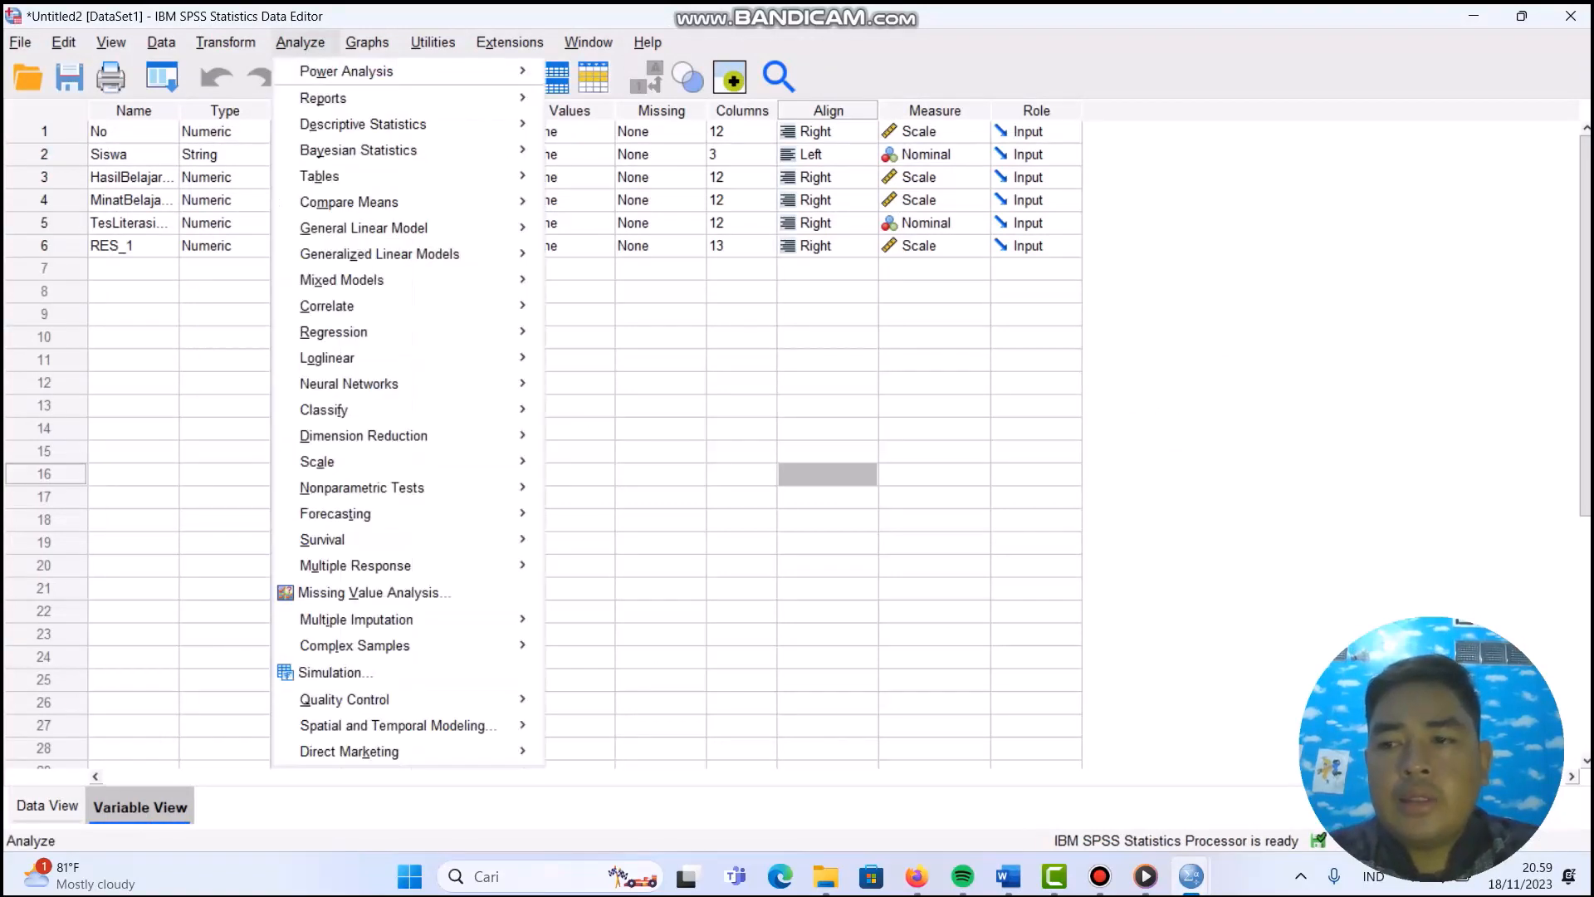
mouse_move(349, 202)
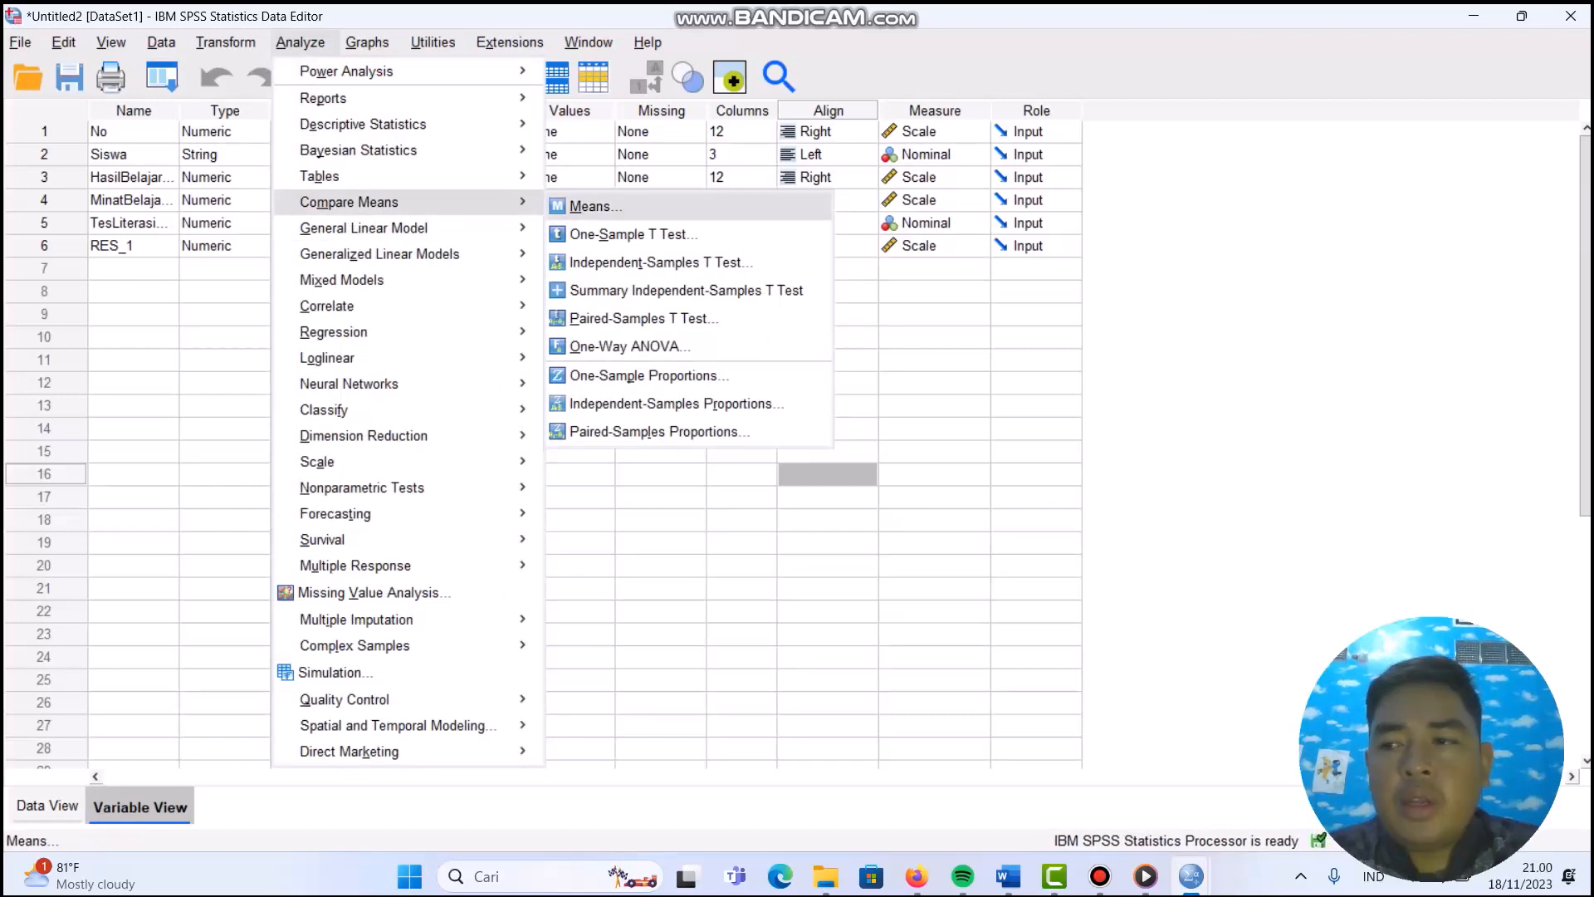
left_click(595, 207)
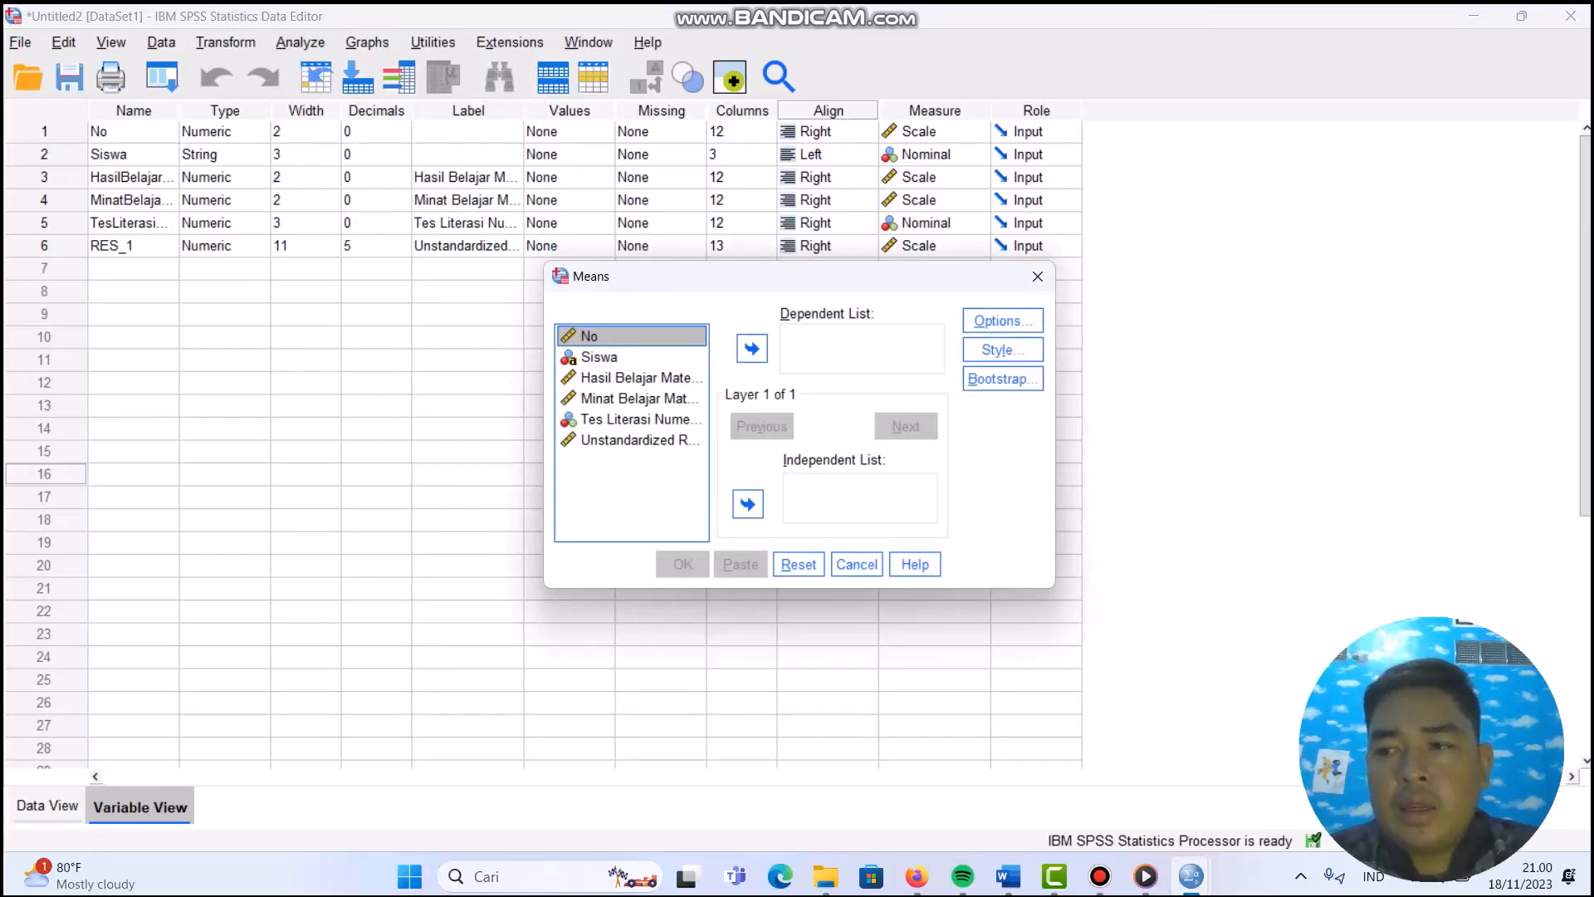
left_click(639, 378)
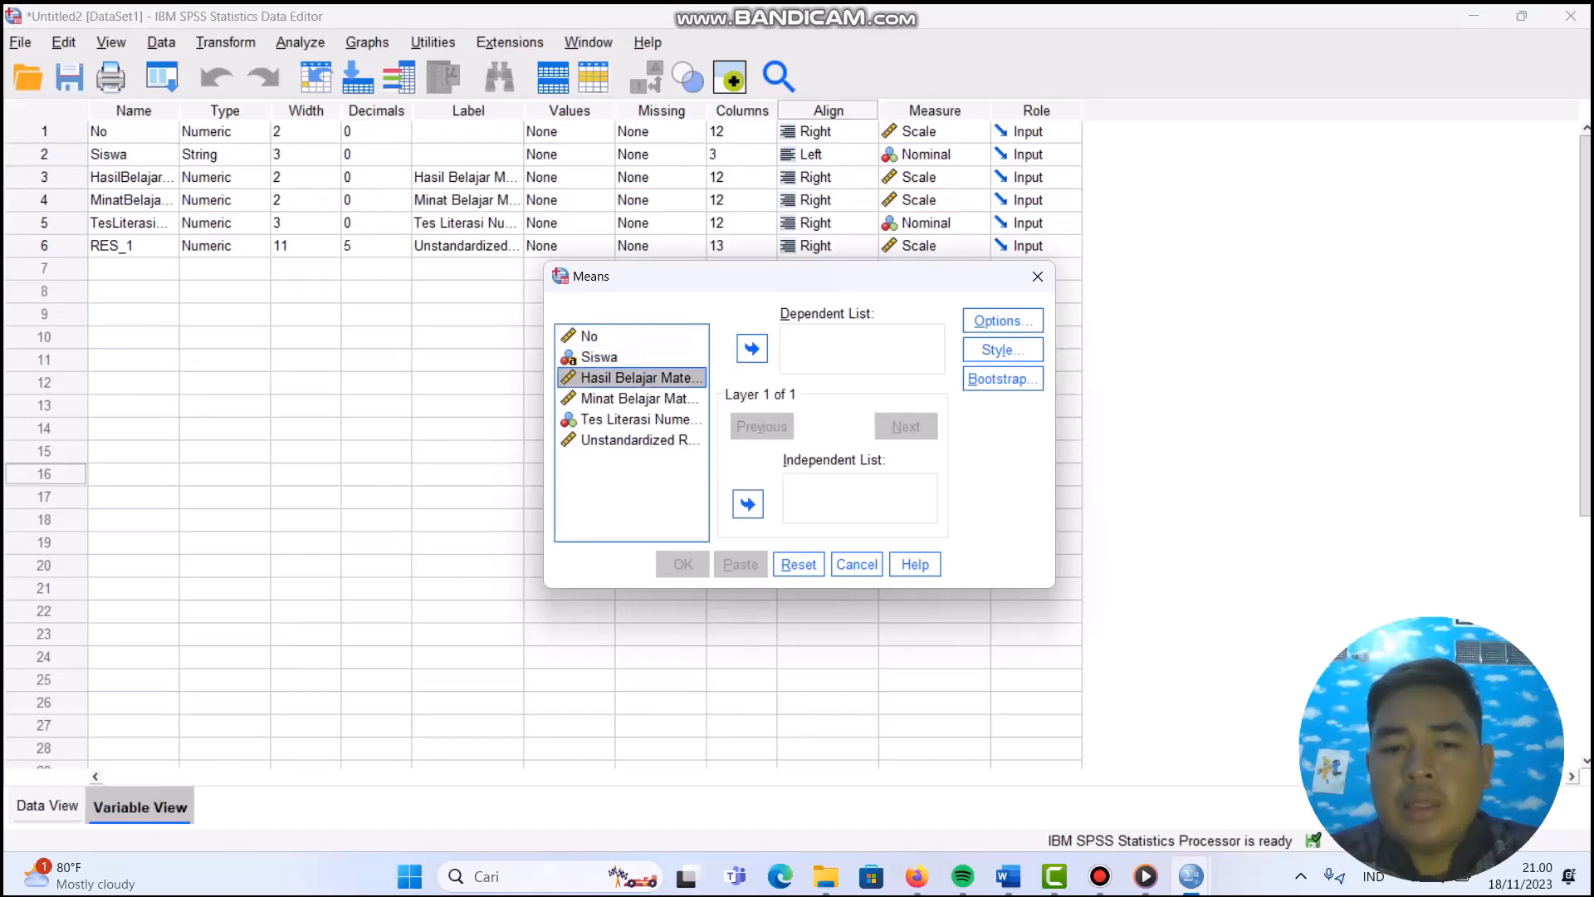
left_click(751, 348)
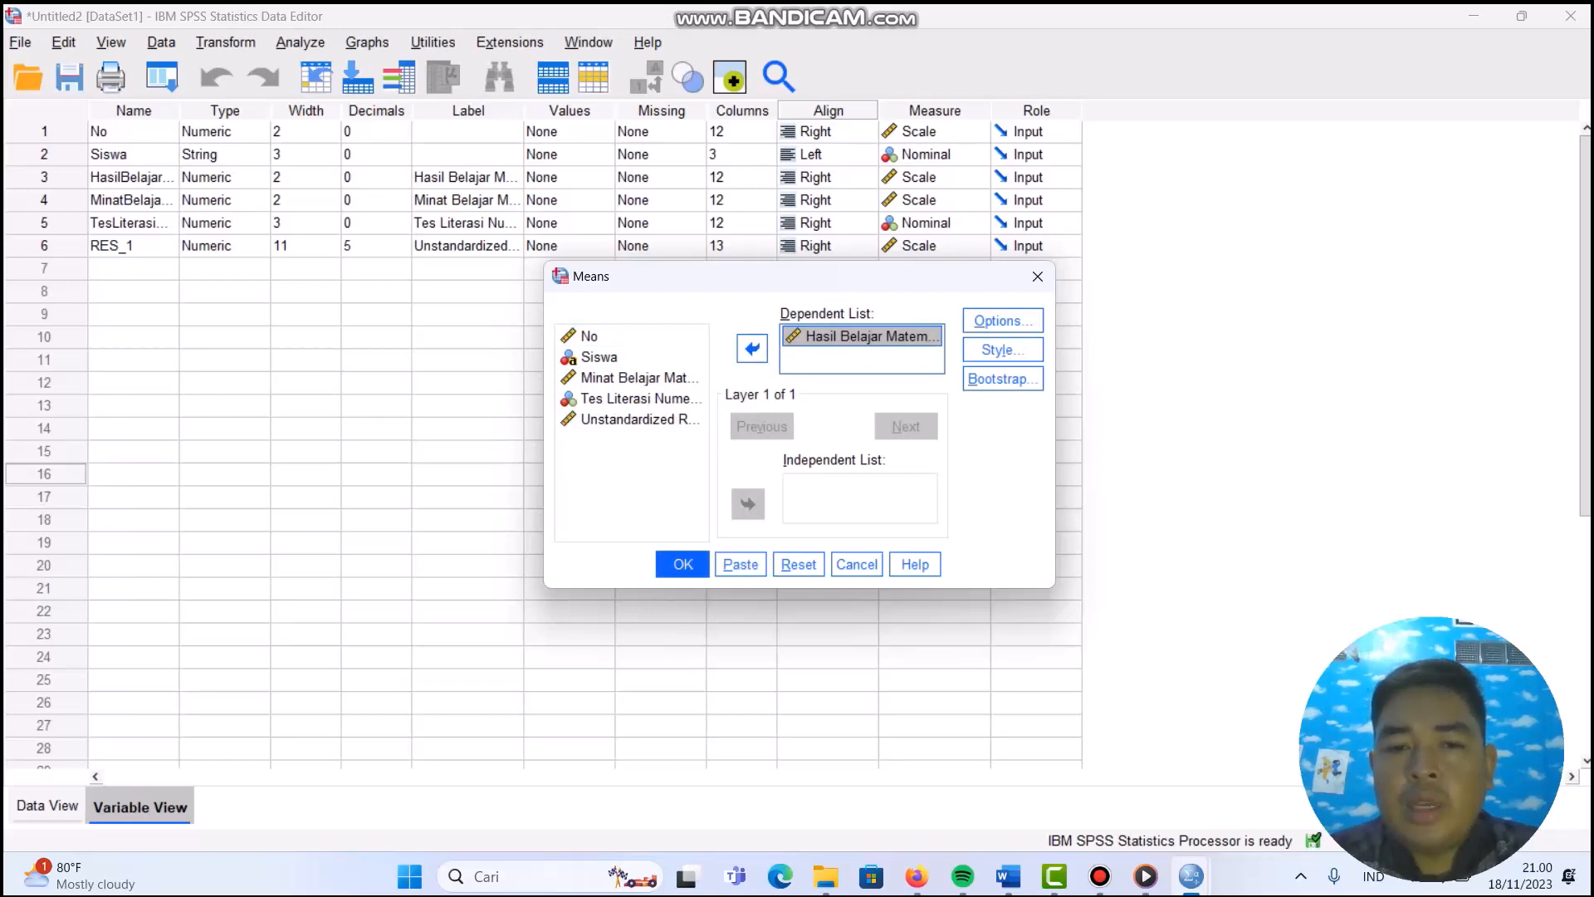
left_click(639, 378)
left_click(747, 503)
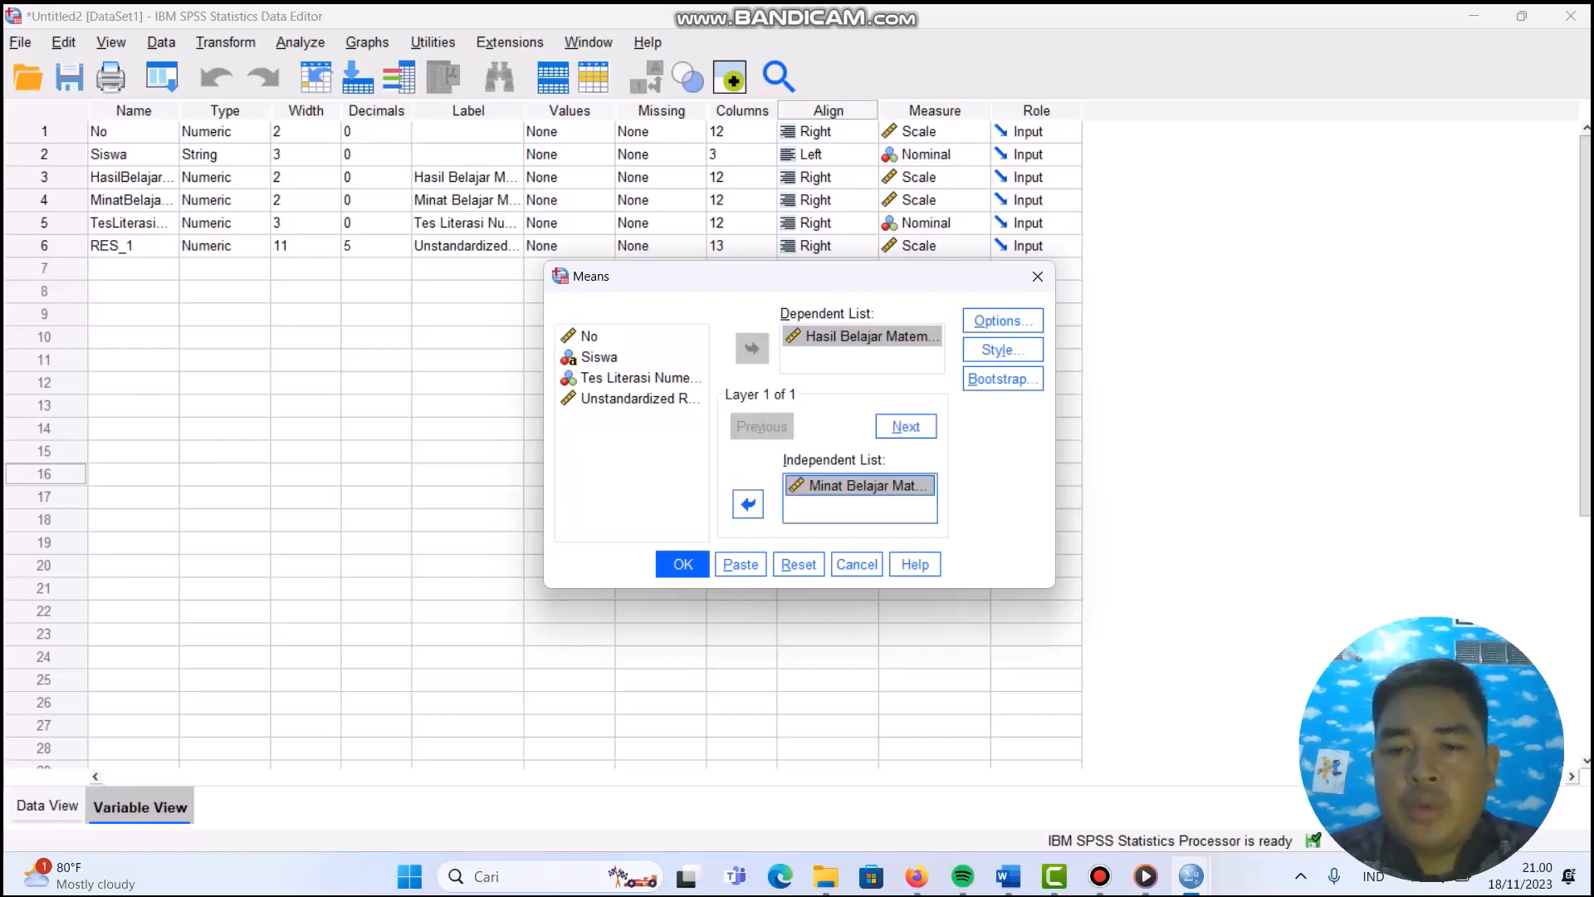
- Add the test for linearity to the Means analysis, run it and view its output tables
left_click(1002, 321)
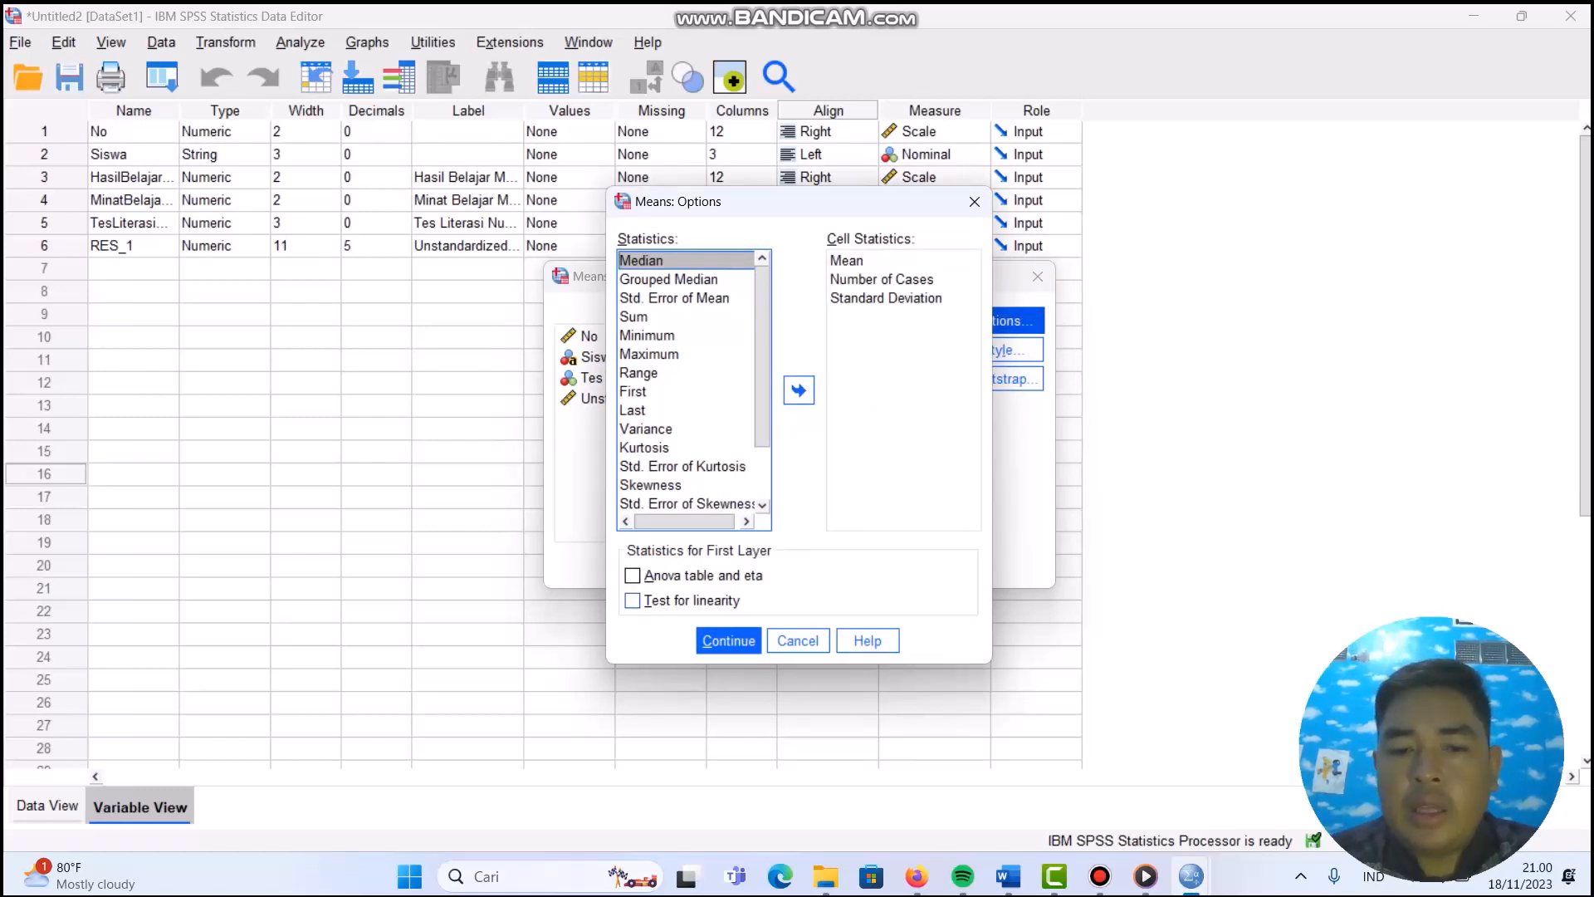
left_click(632, 601)
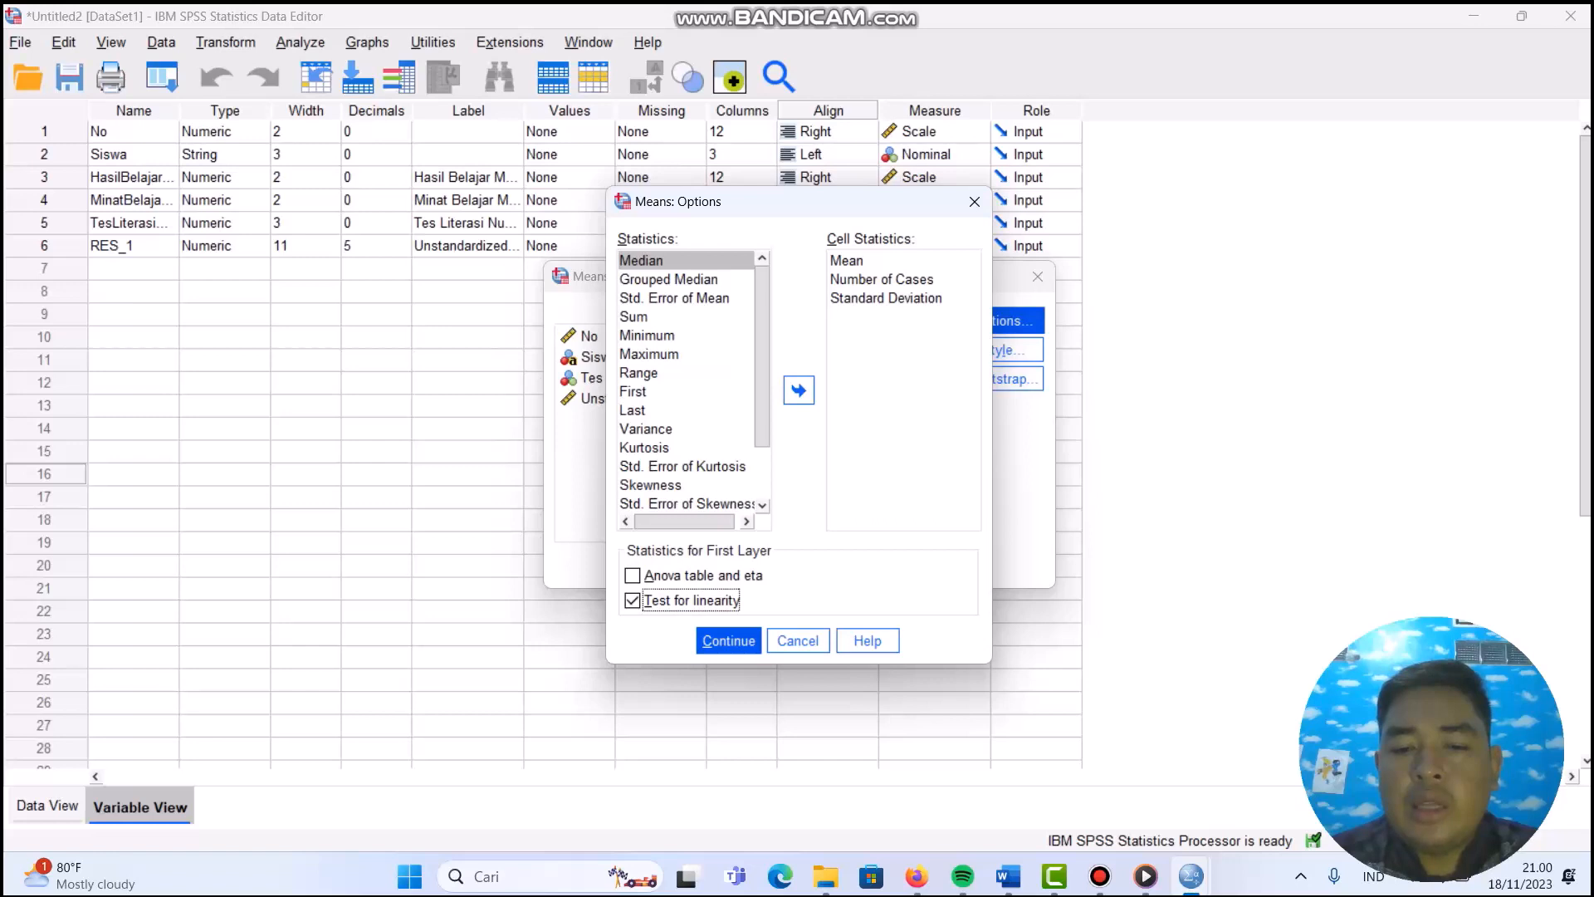
key("Return")
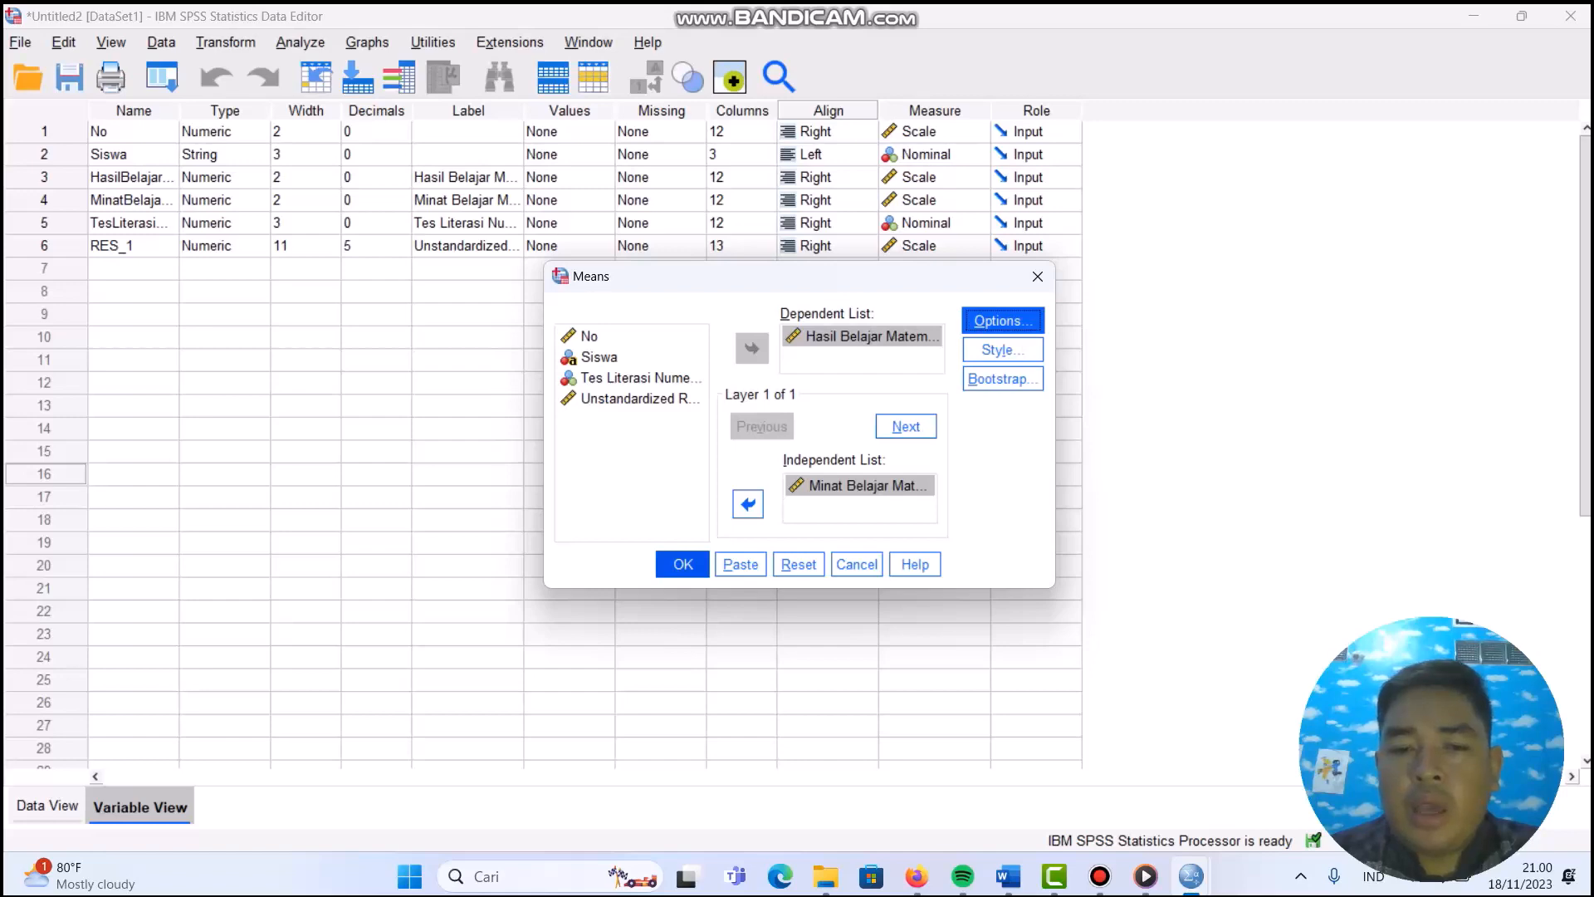
left_click(682, 564)
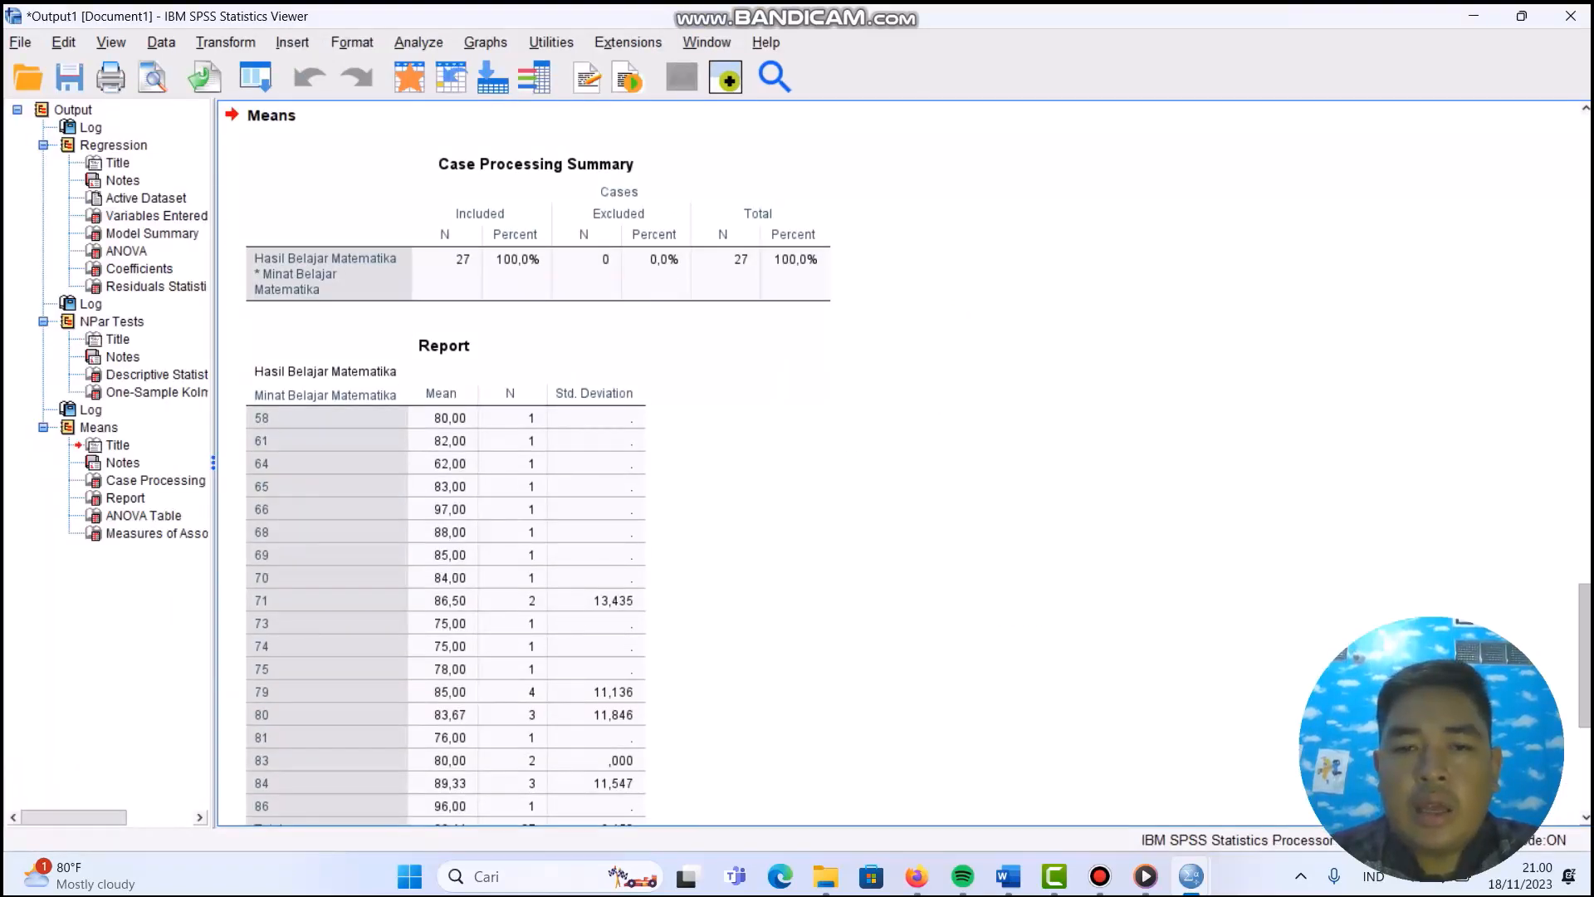
scroll(539, 465, "down", 5)
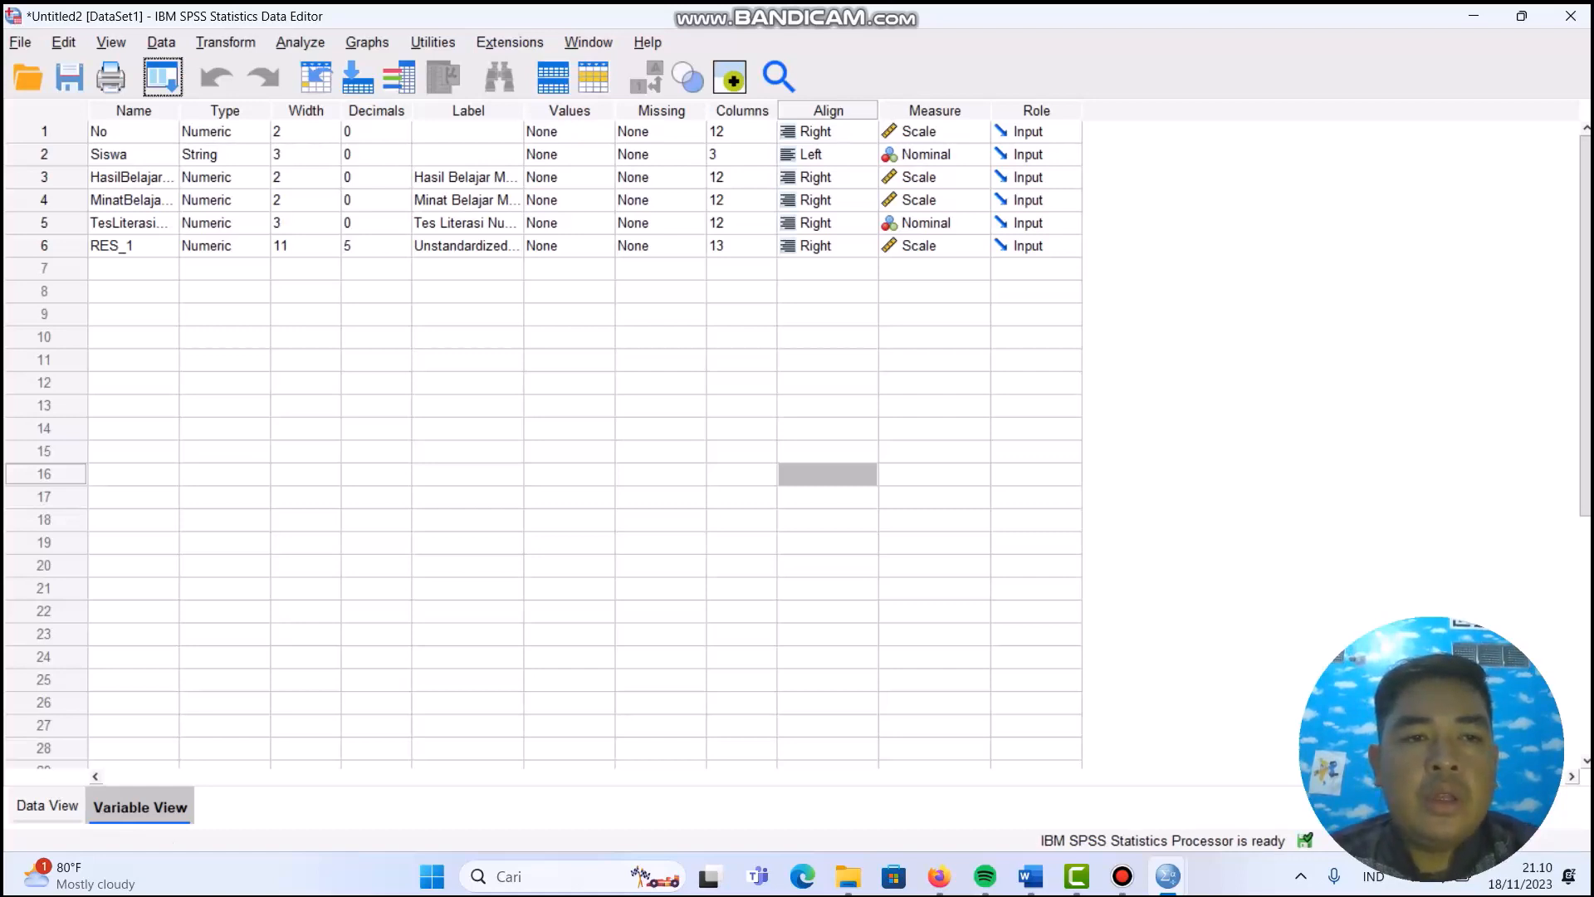
- Start computing a new variable with ABS_RIS as the target variable
key("alt+t")
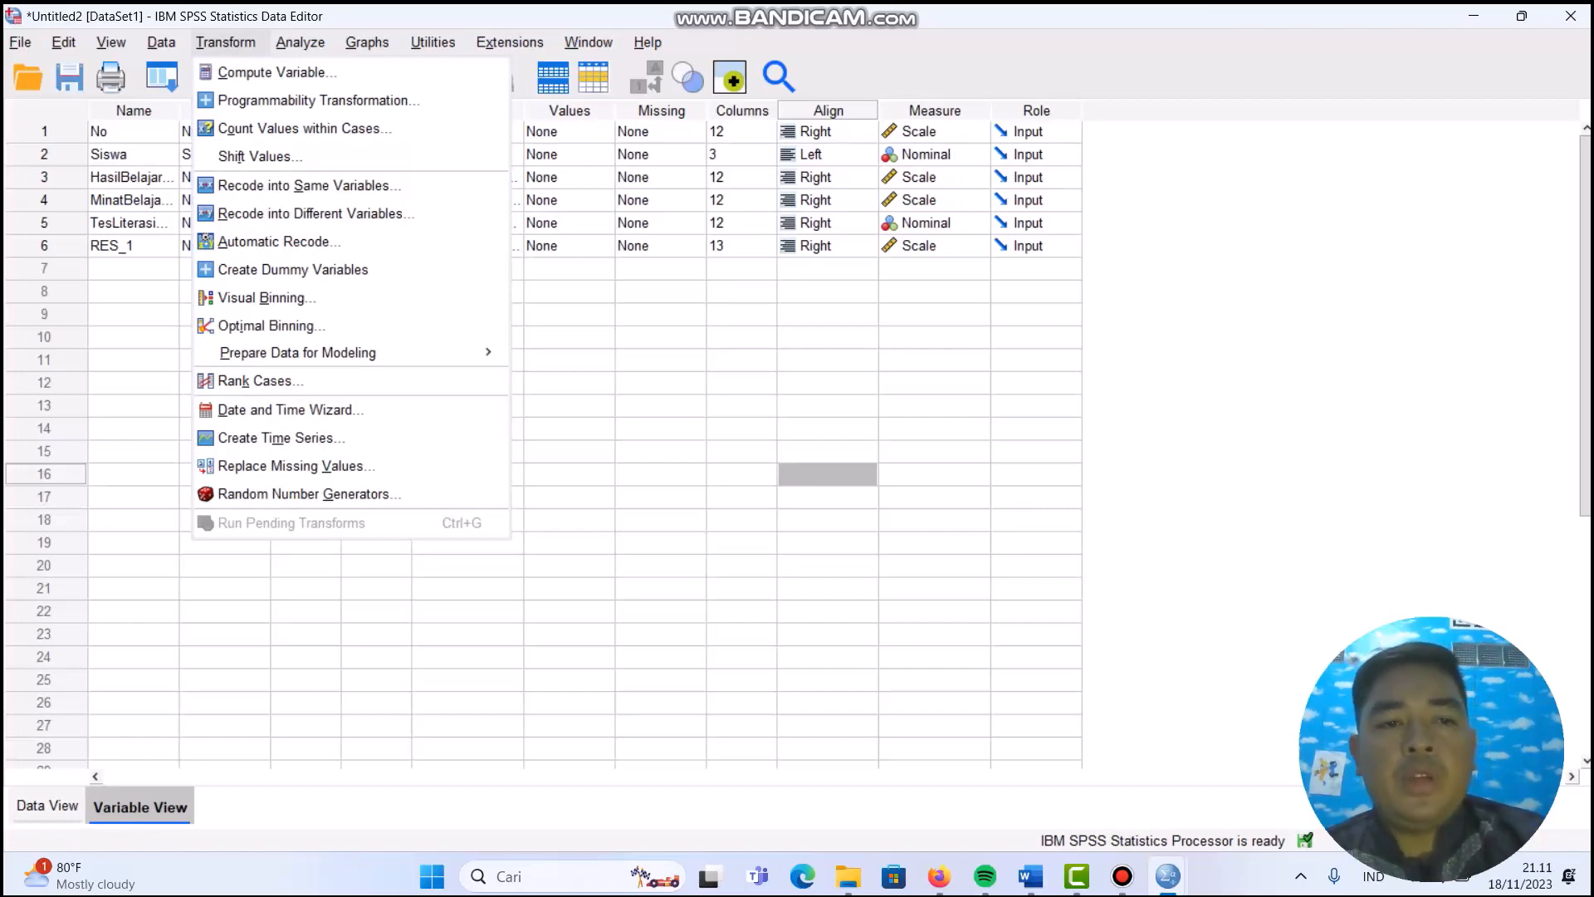
key("Down")
key("Return")
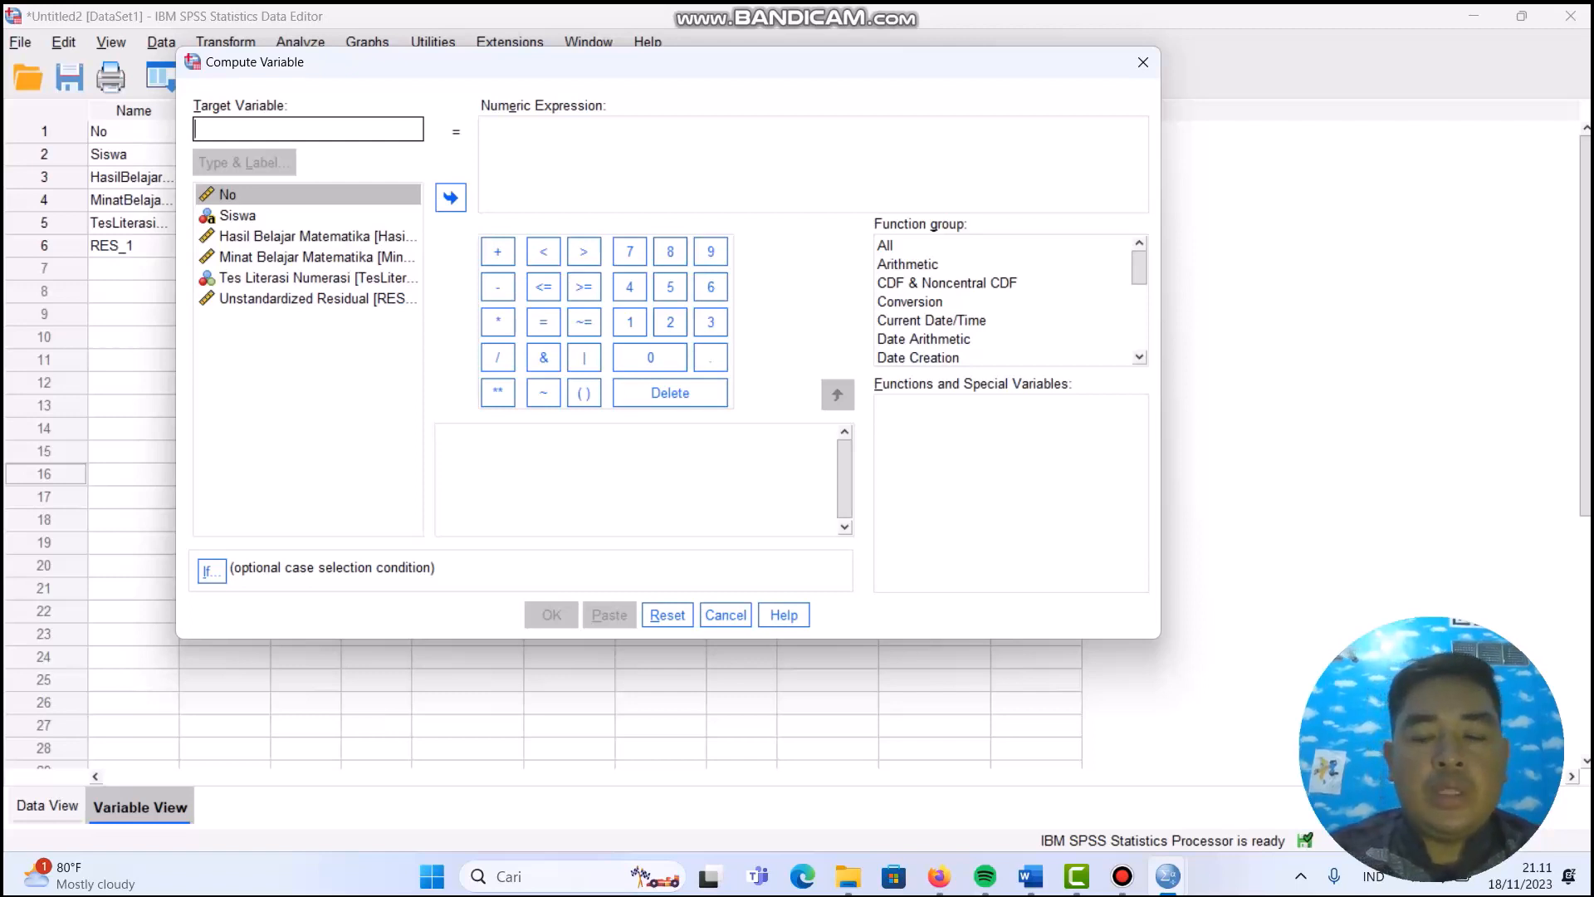
type("ABS_")
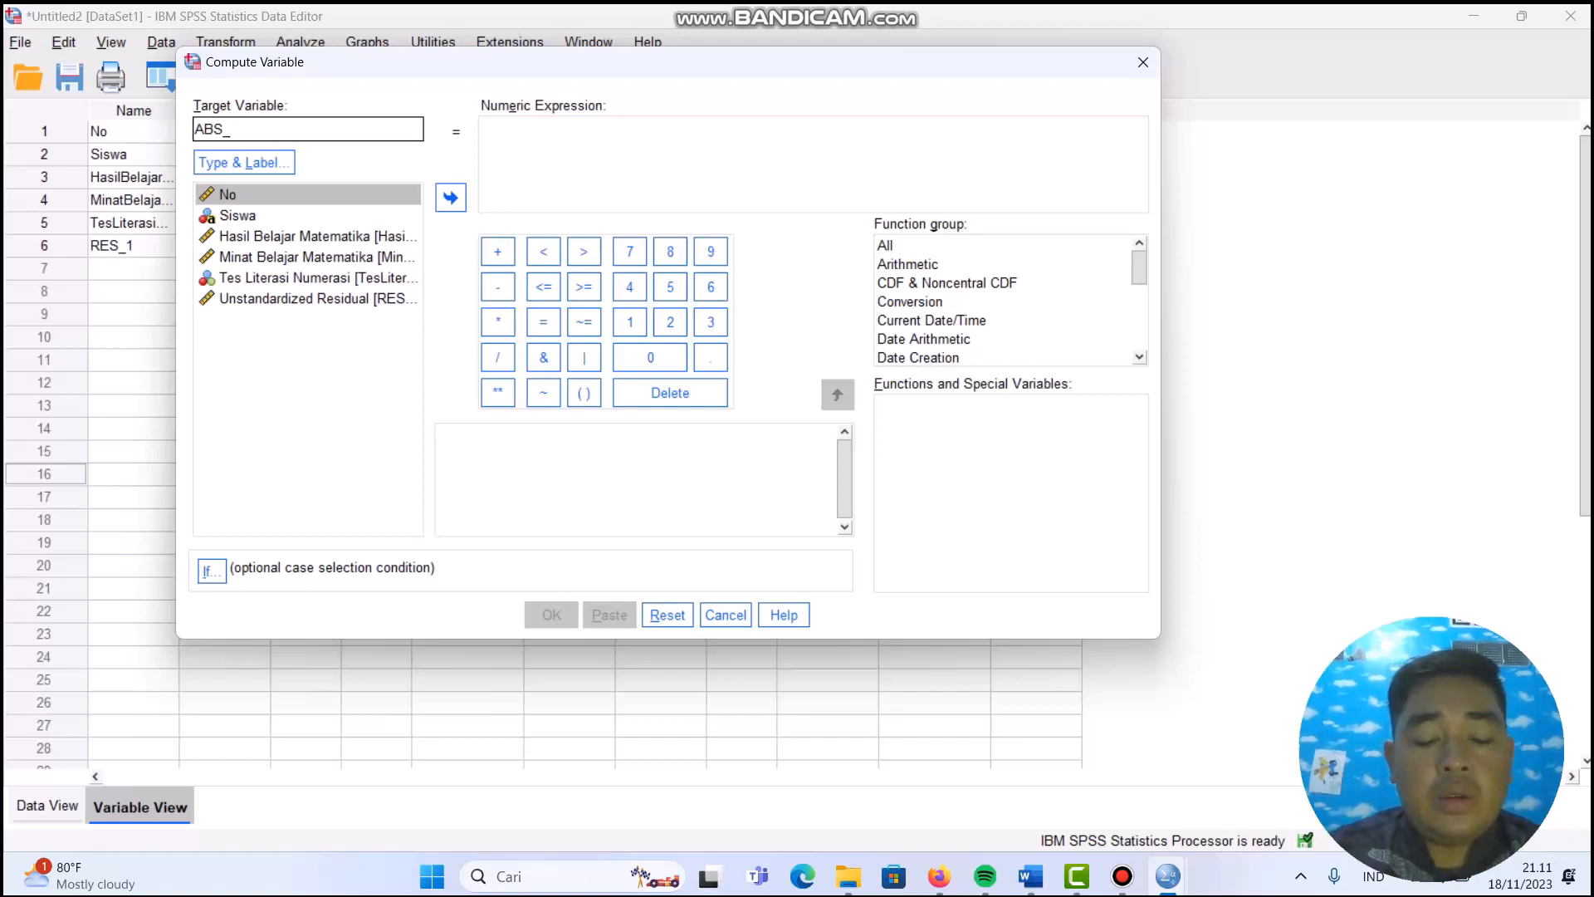
type("RIS")
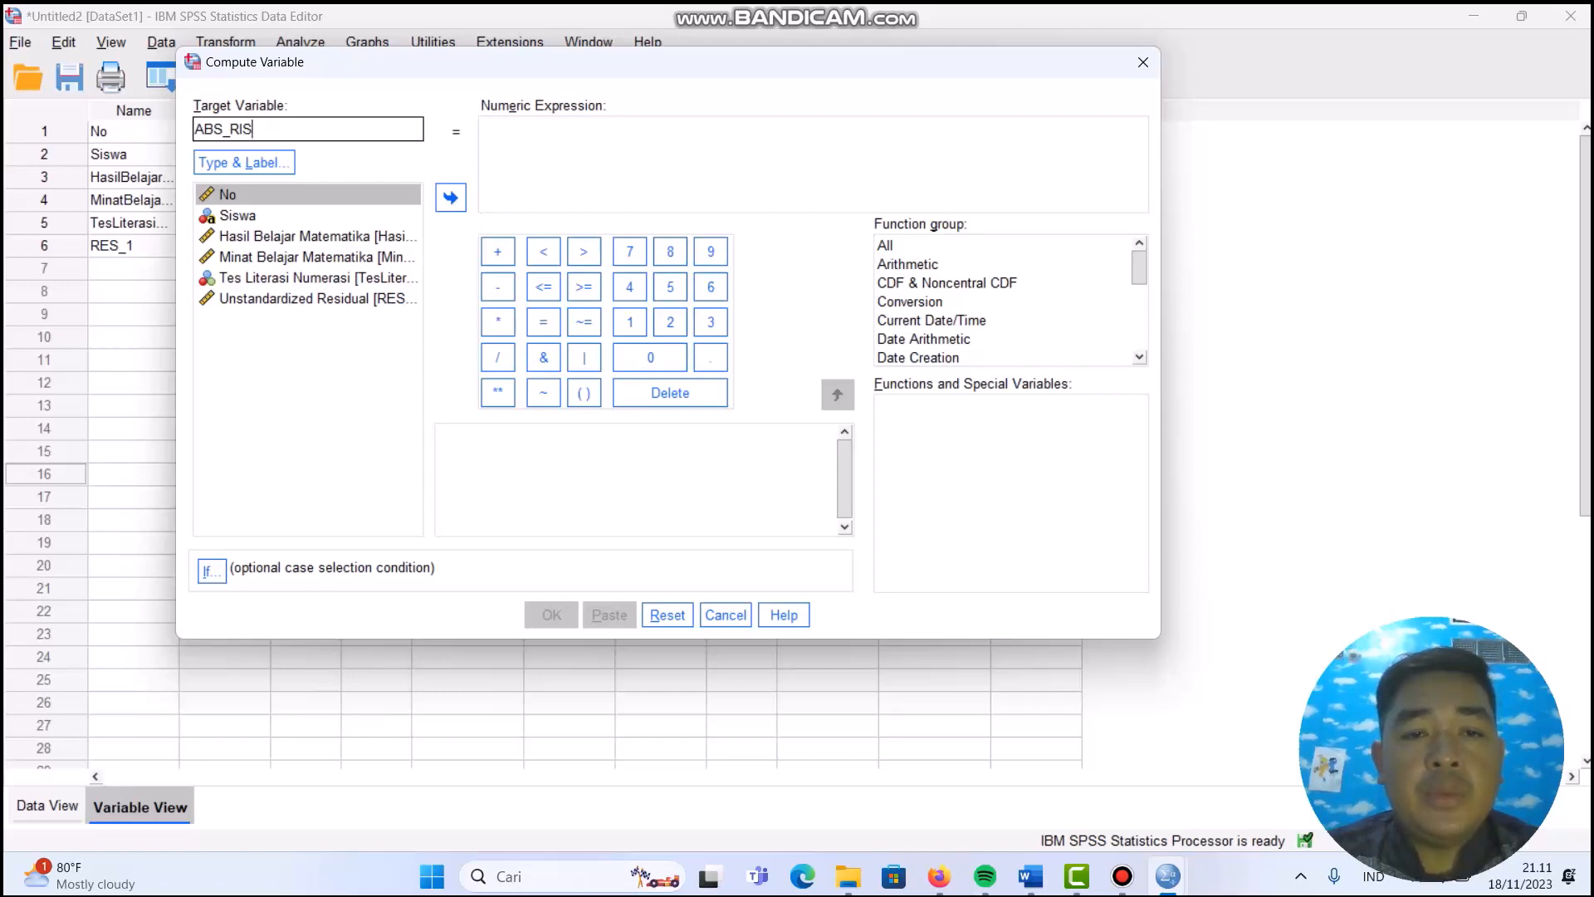
- Define the numeric expression as ABS(RES_1), compute the variable and return to the dataset's variable definitions
left_click(631, 149)
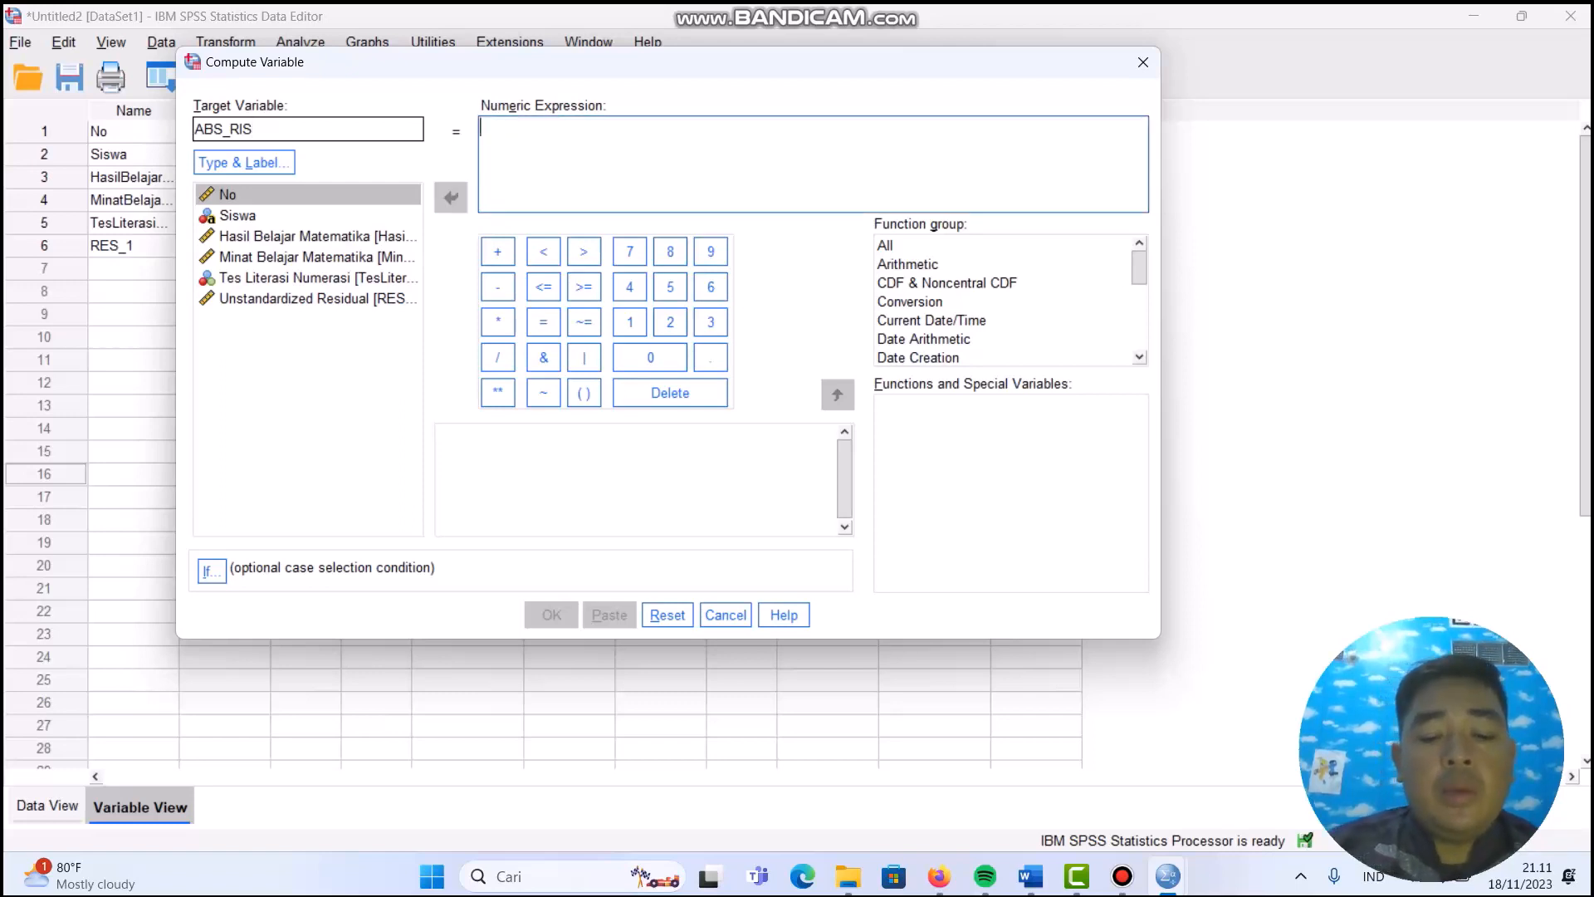
type("ABS(")
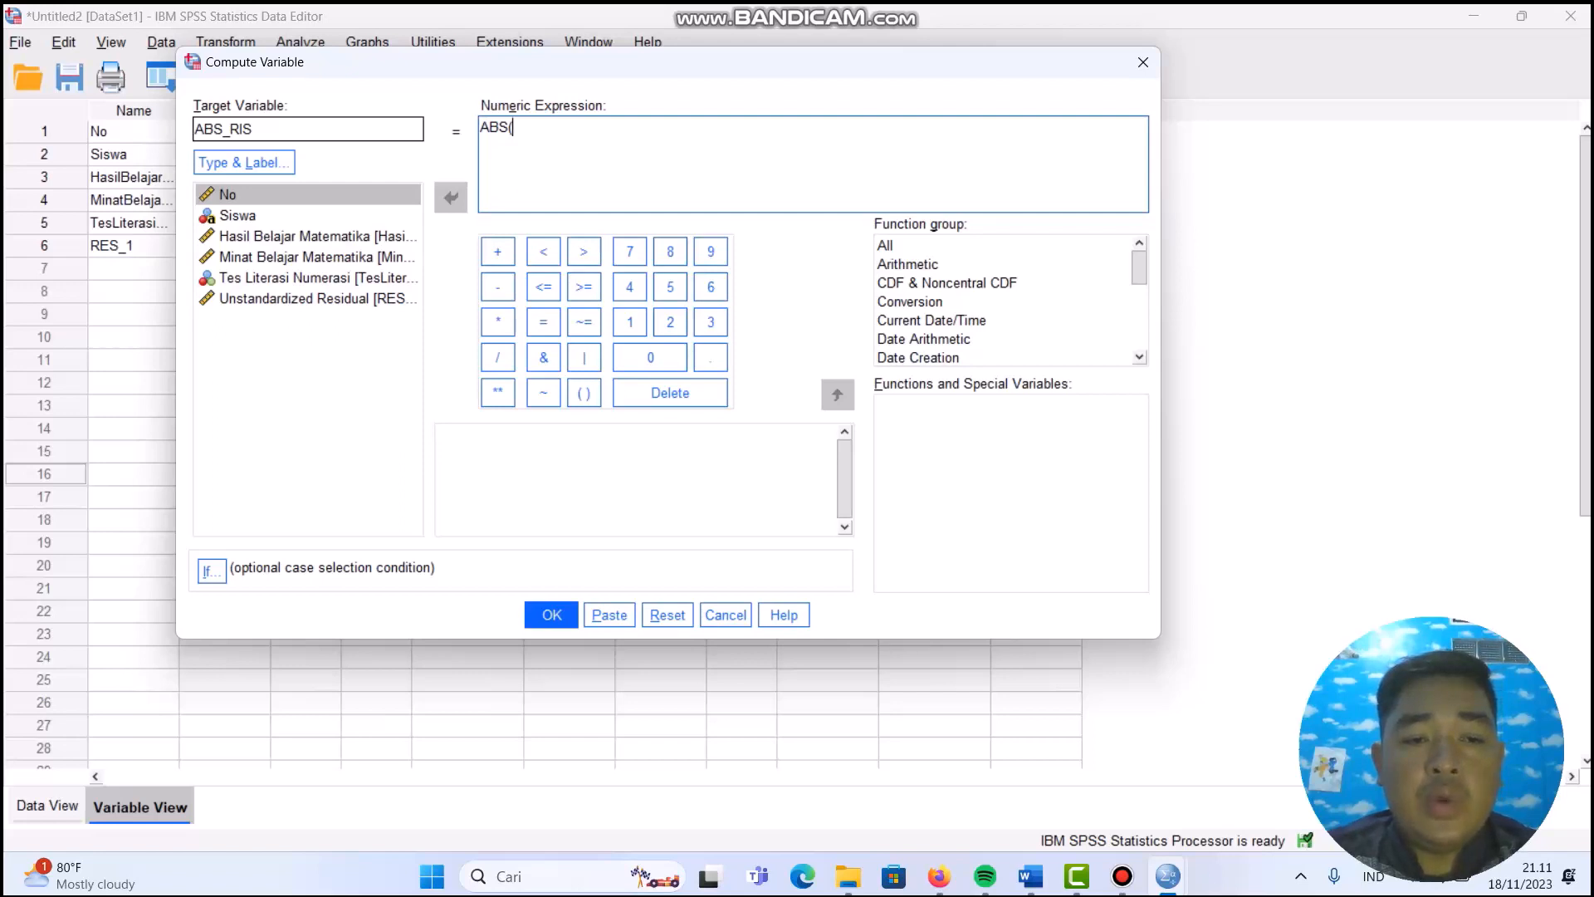
left_click(308, 298)
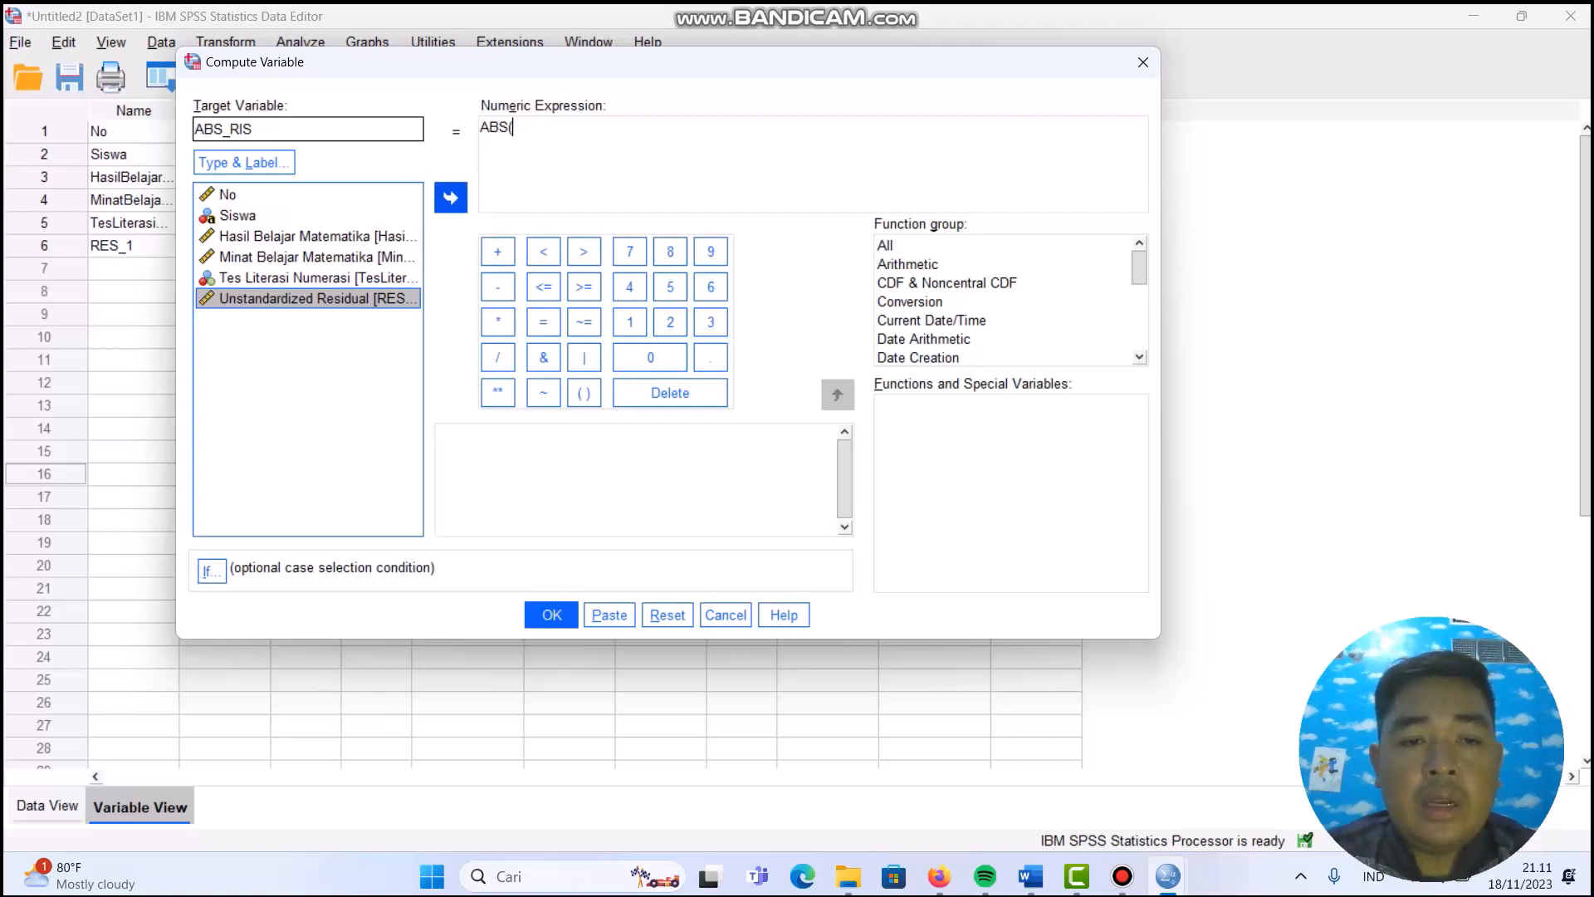
left_click(451, 197)
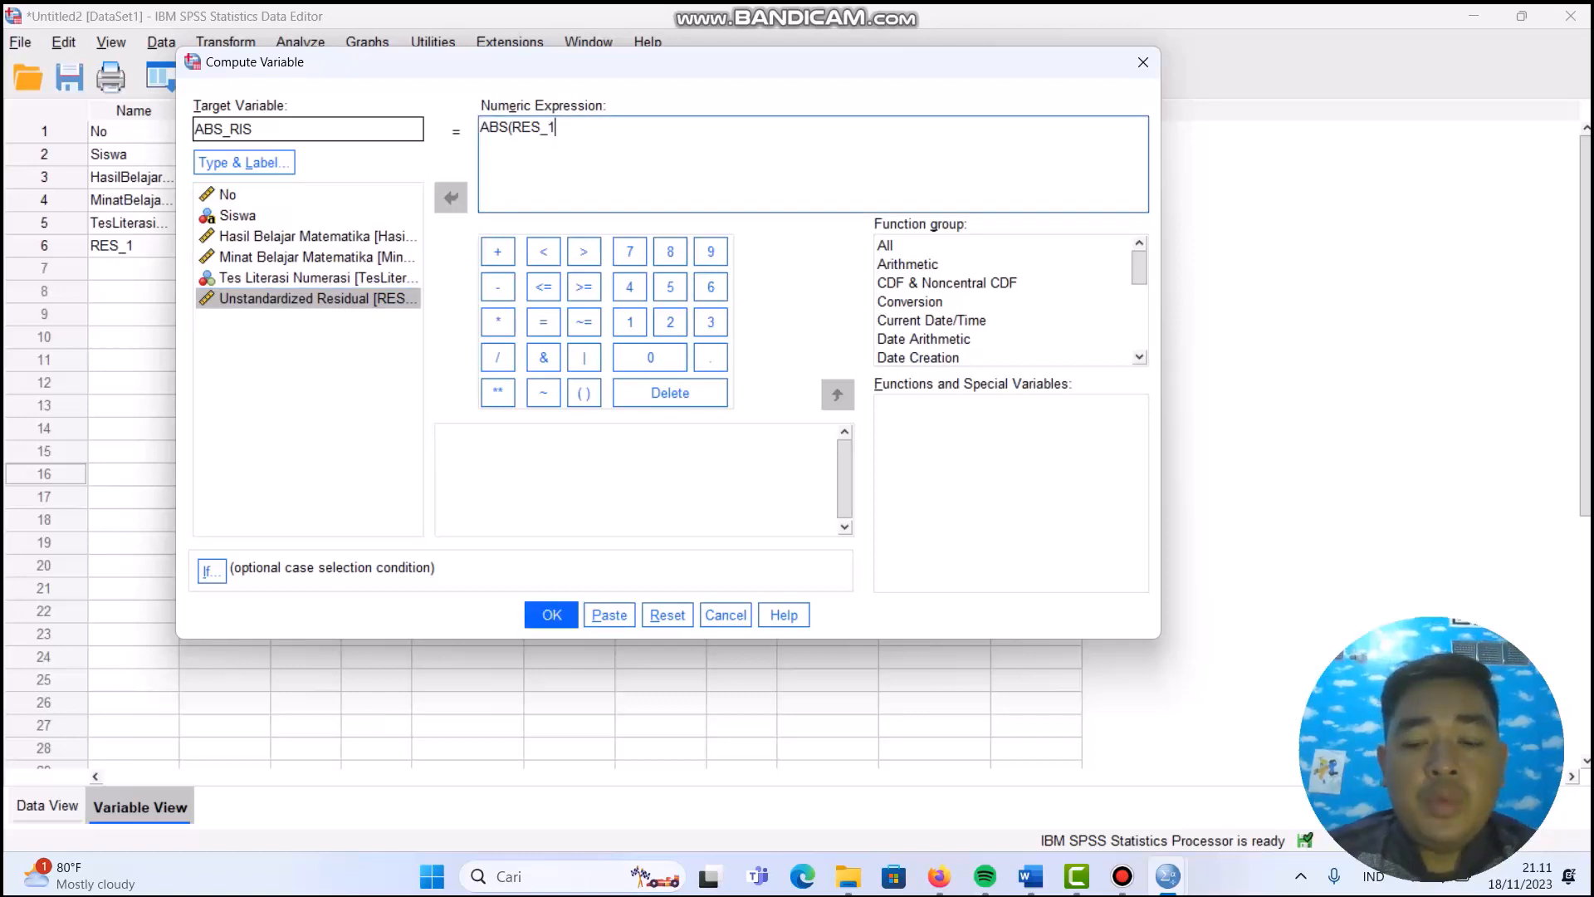
type(")")
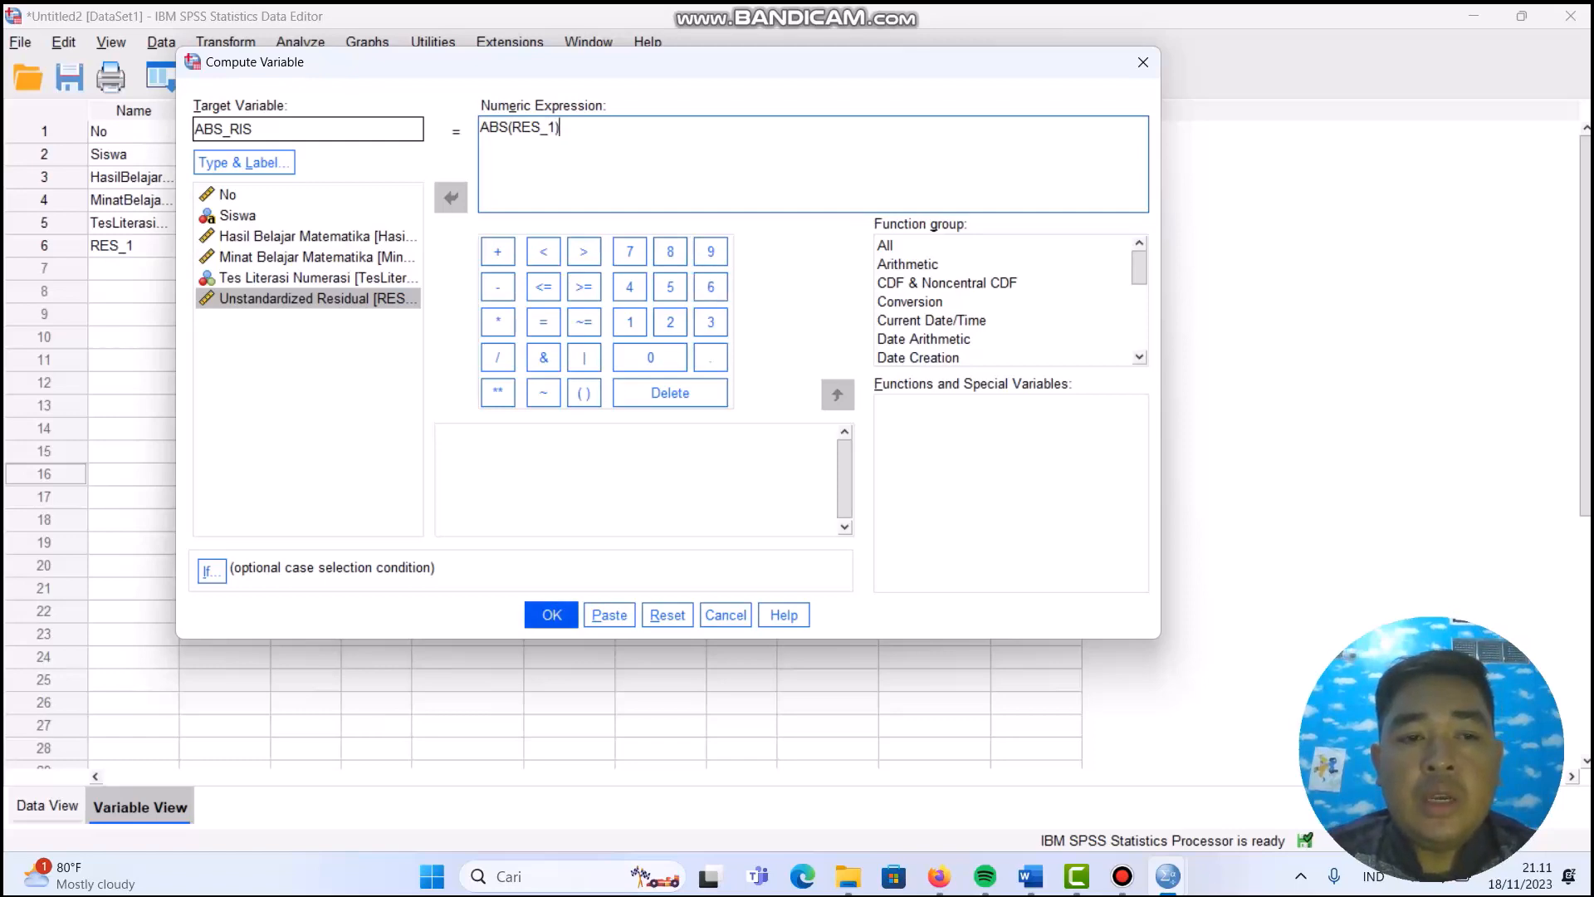
left_click(552, 615)
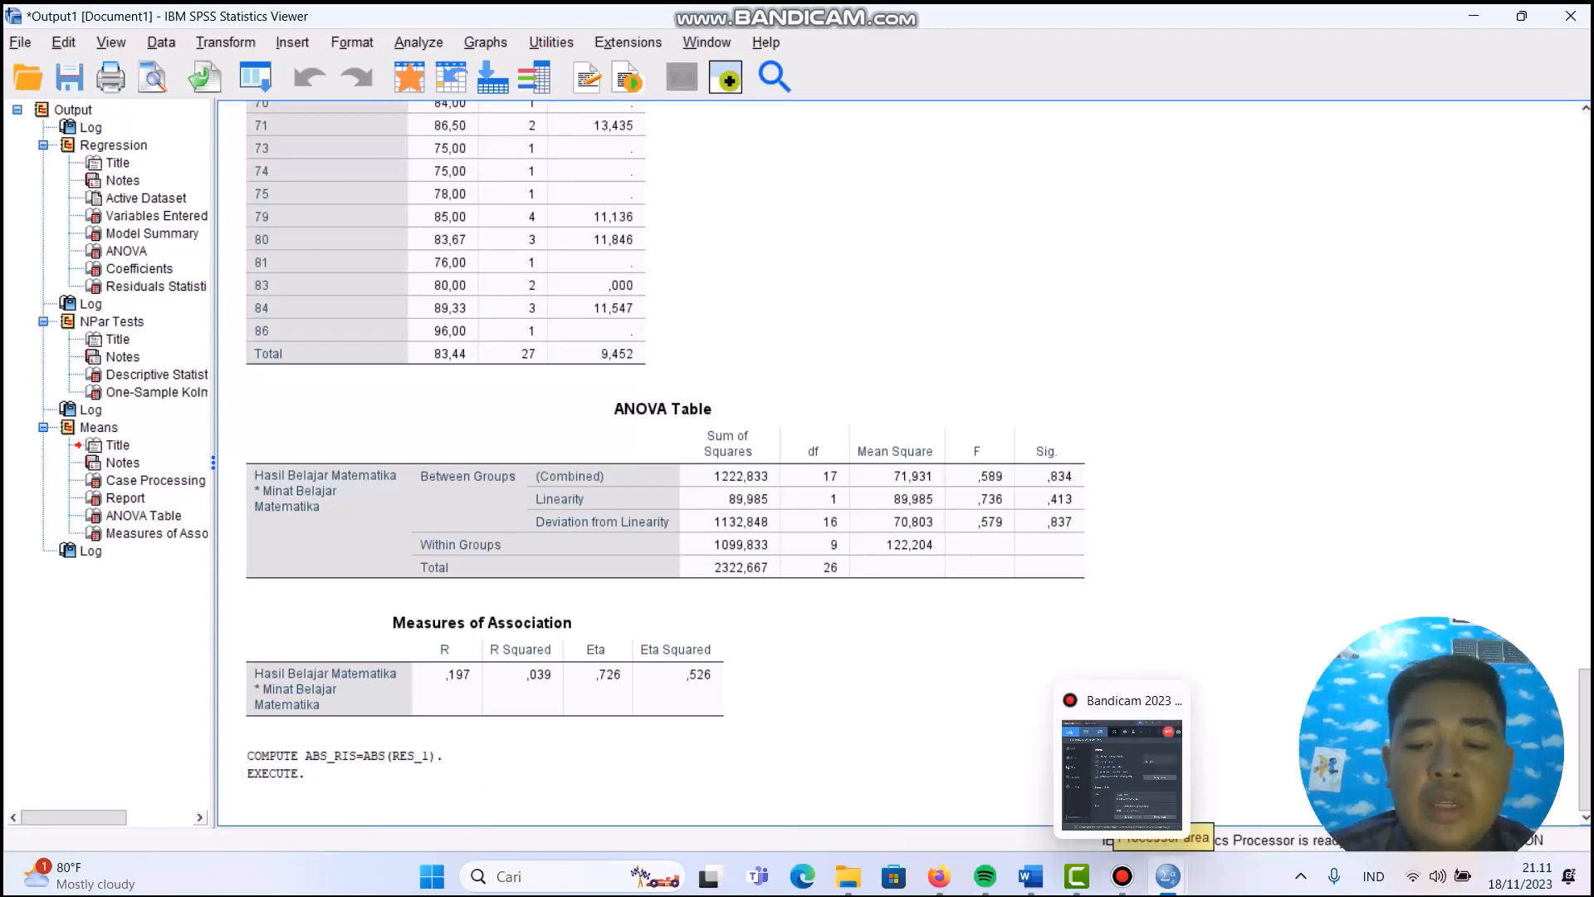
mouse_move(1167, 876)
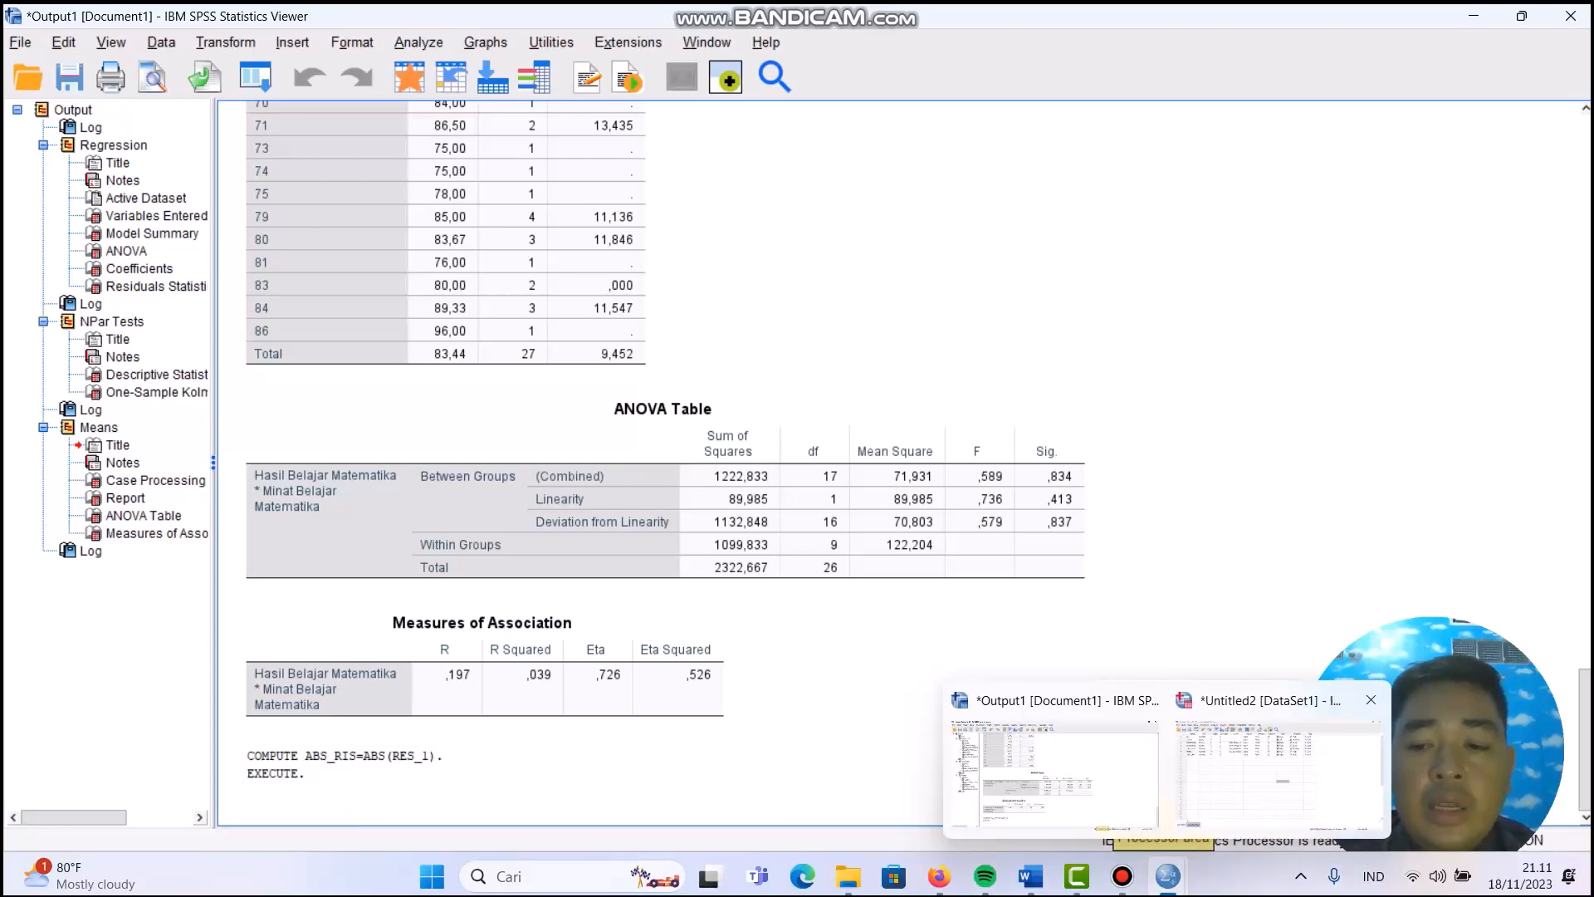
left_click(1279, 764)
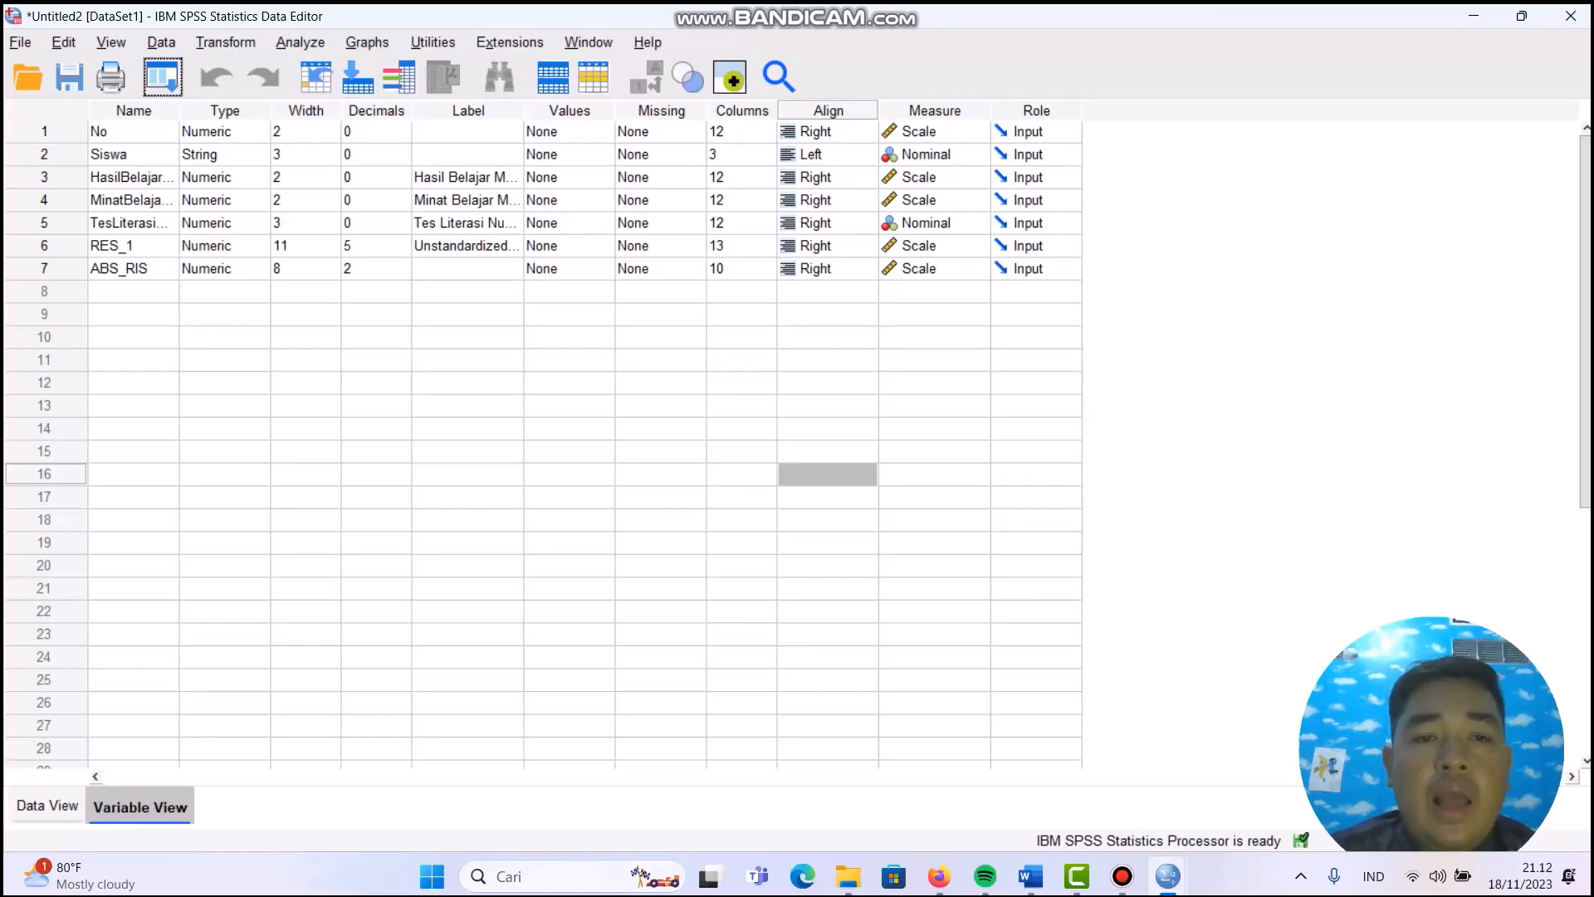
- Set up a linear regression with ABS_RIS replacing Hasil Belajar Matematika as the dependent variable
left_click(300, 42)
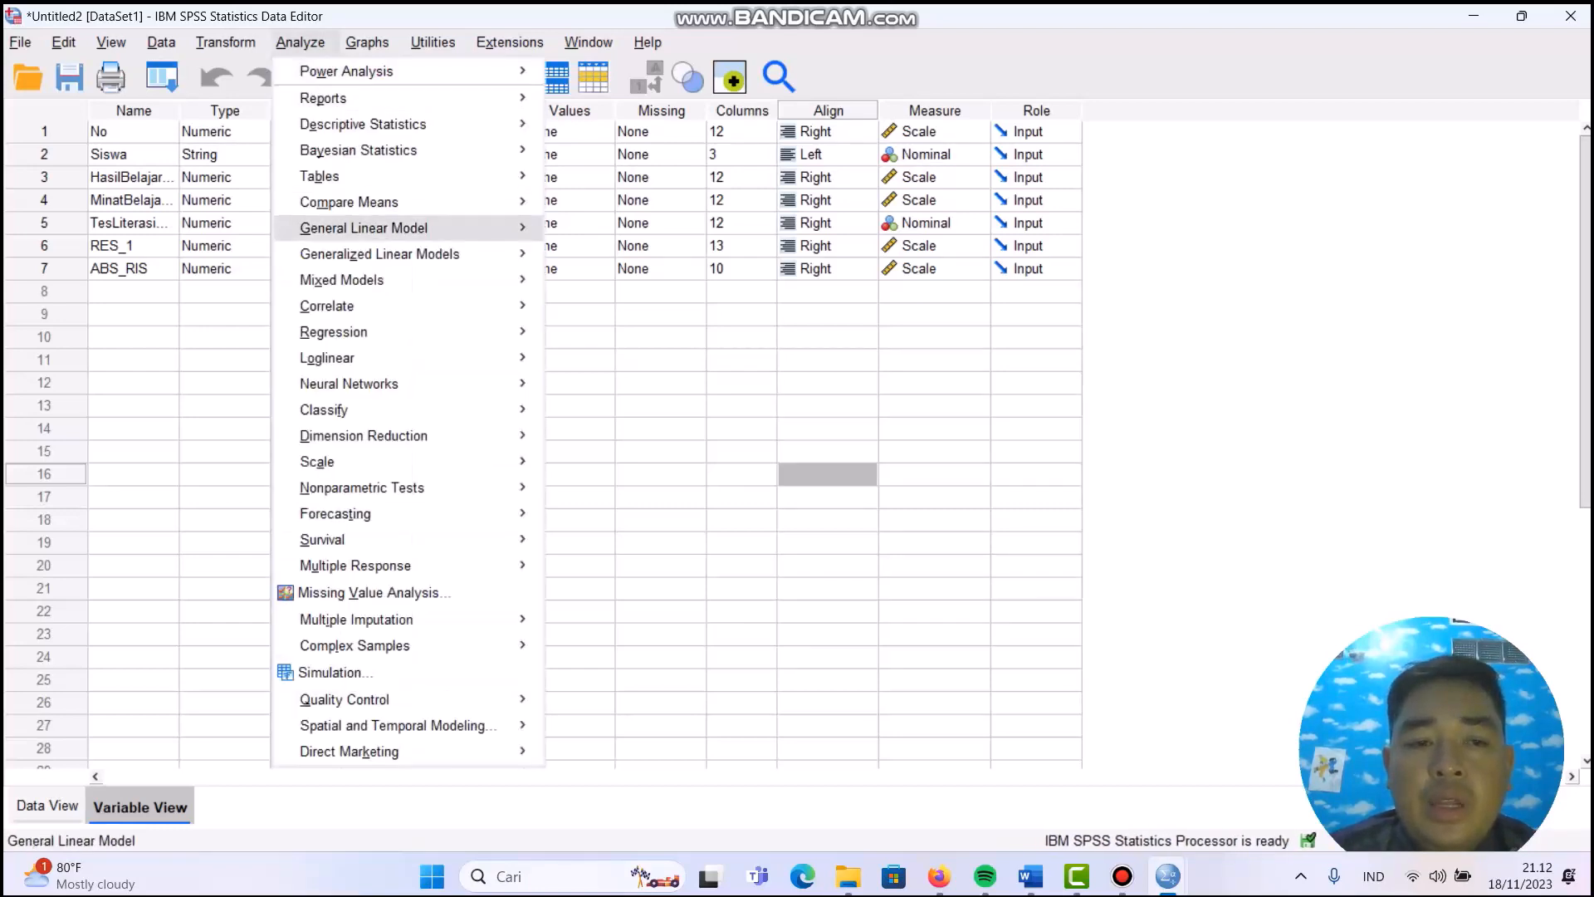
mouse_move(333, 331)
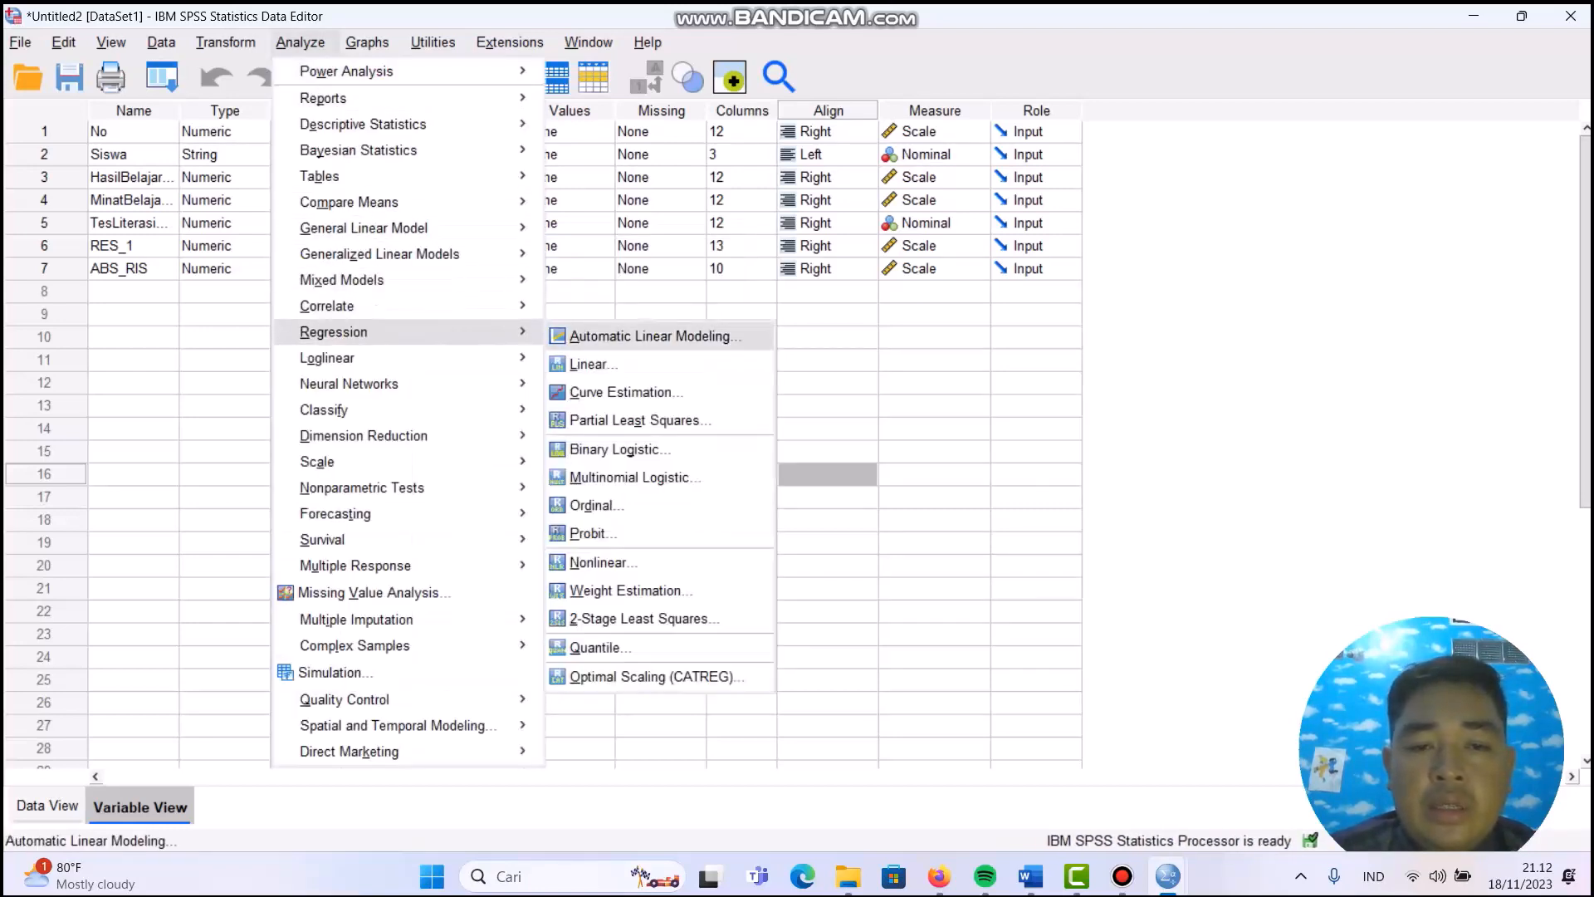
left_click(592, 363)
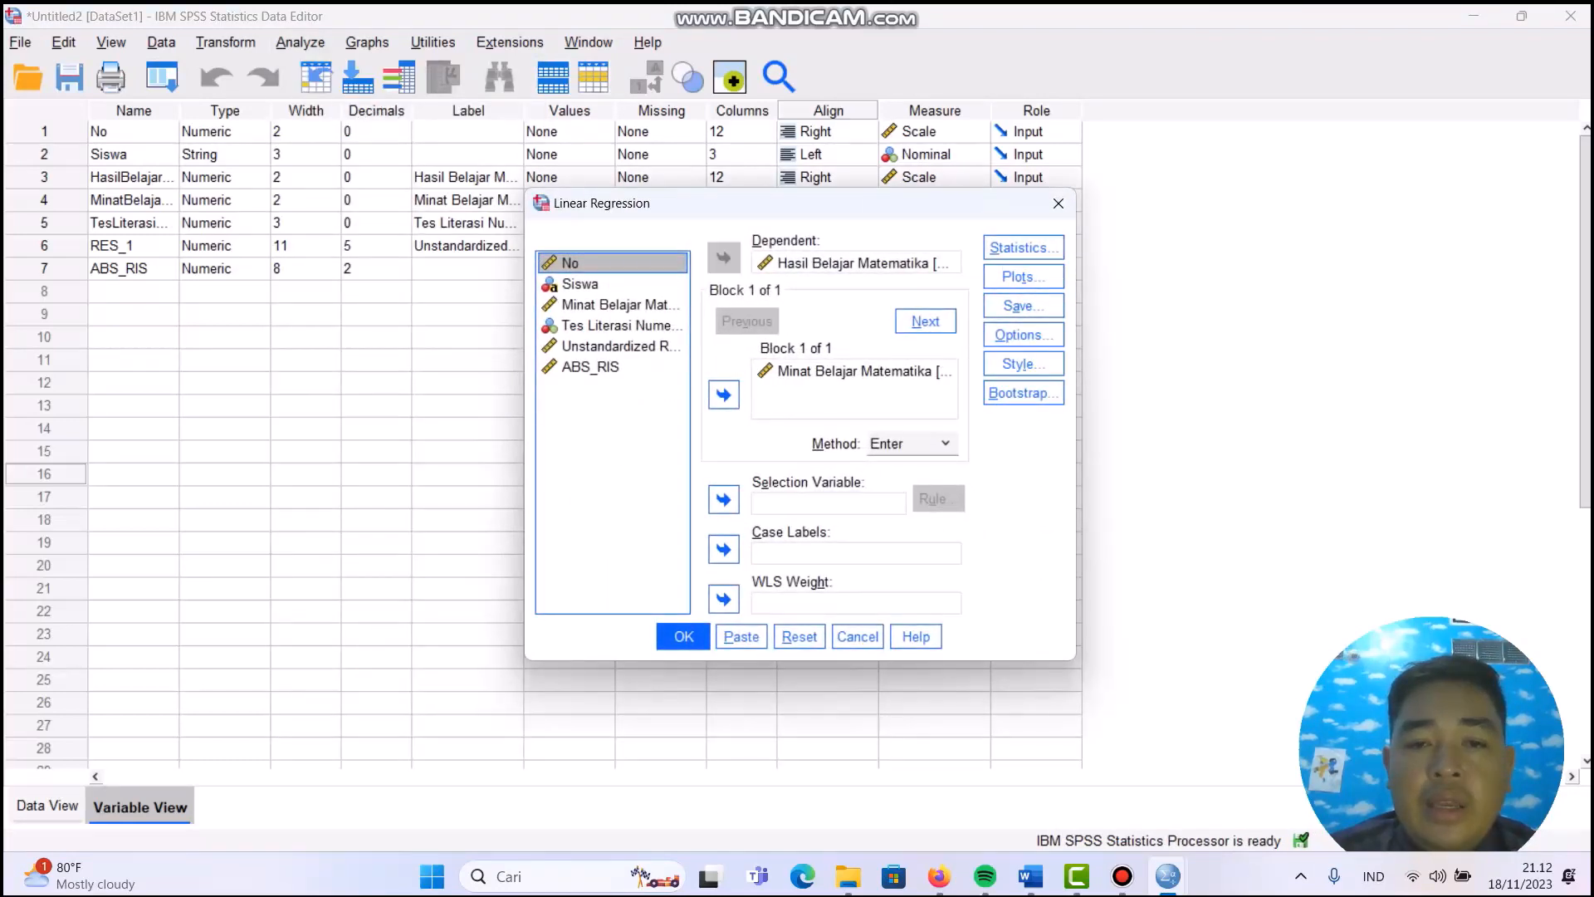
left_click(856, 264)
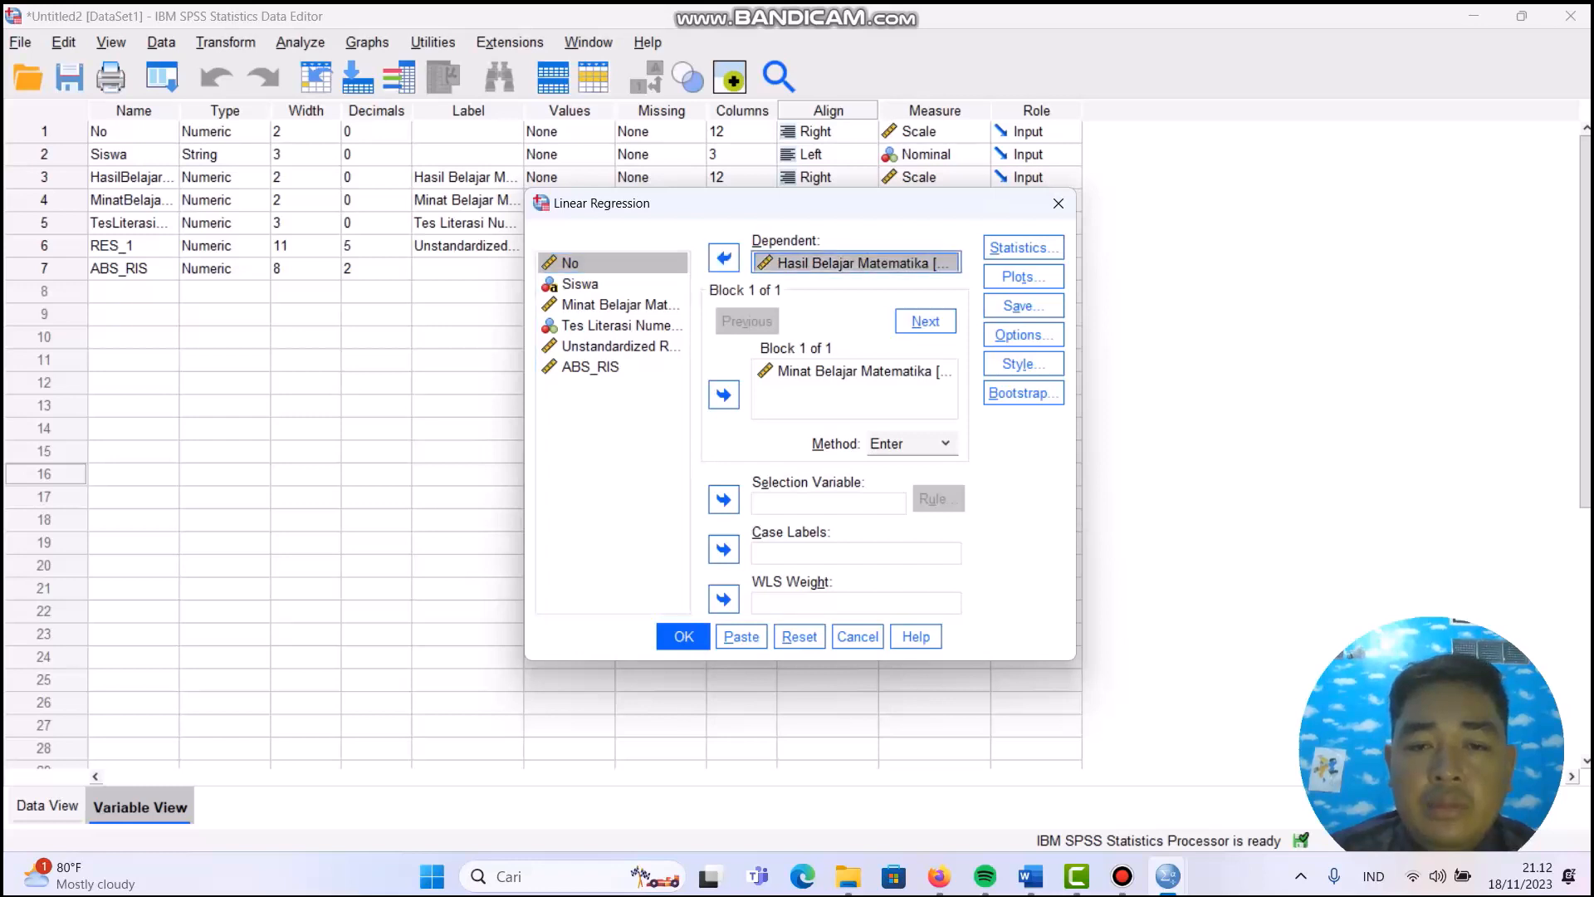
left_click(724, 258)
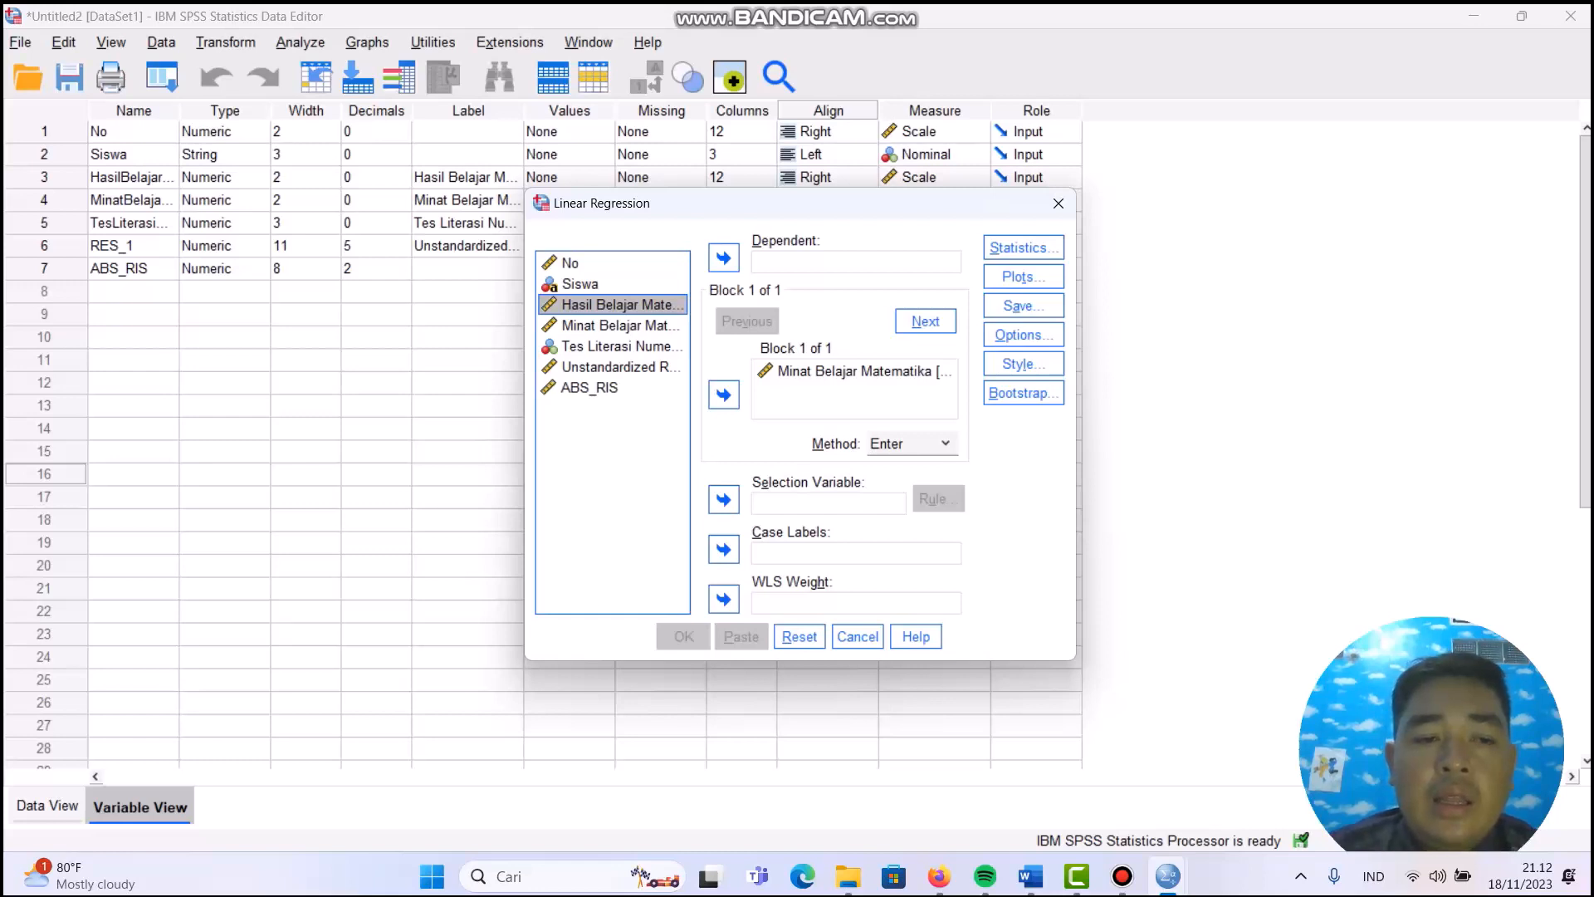
left_click(590, 387)
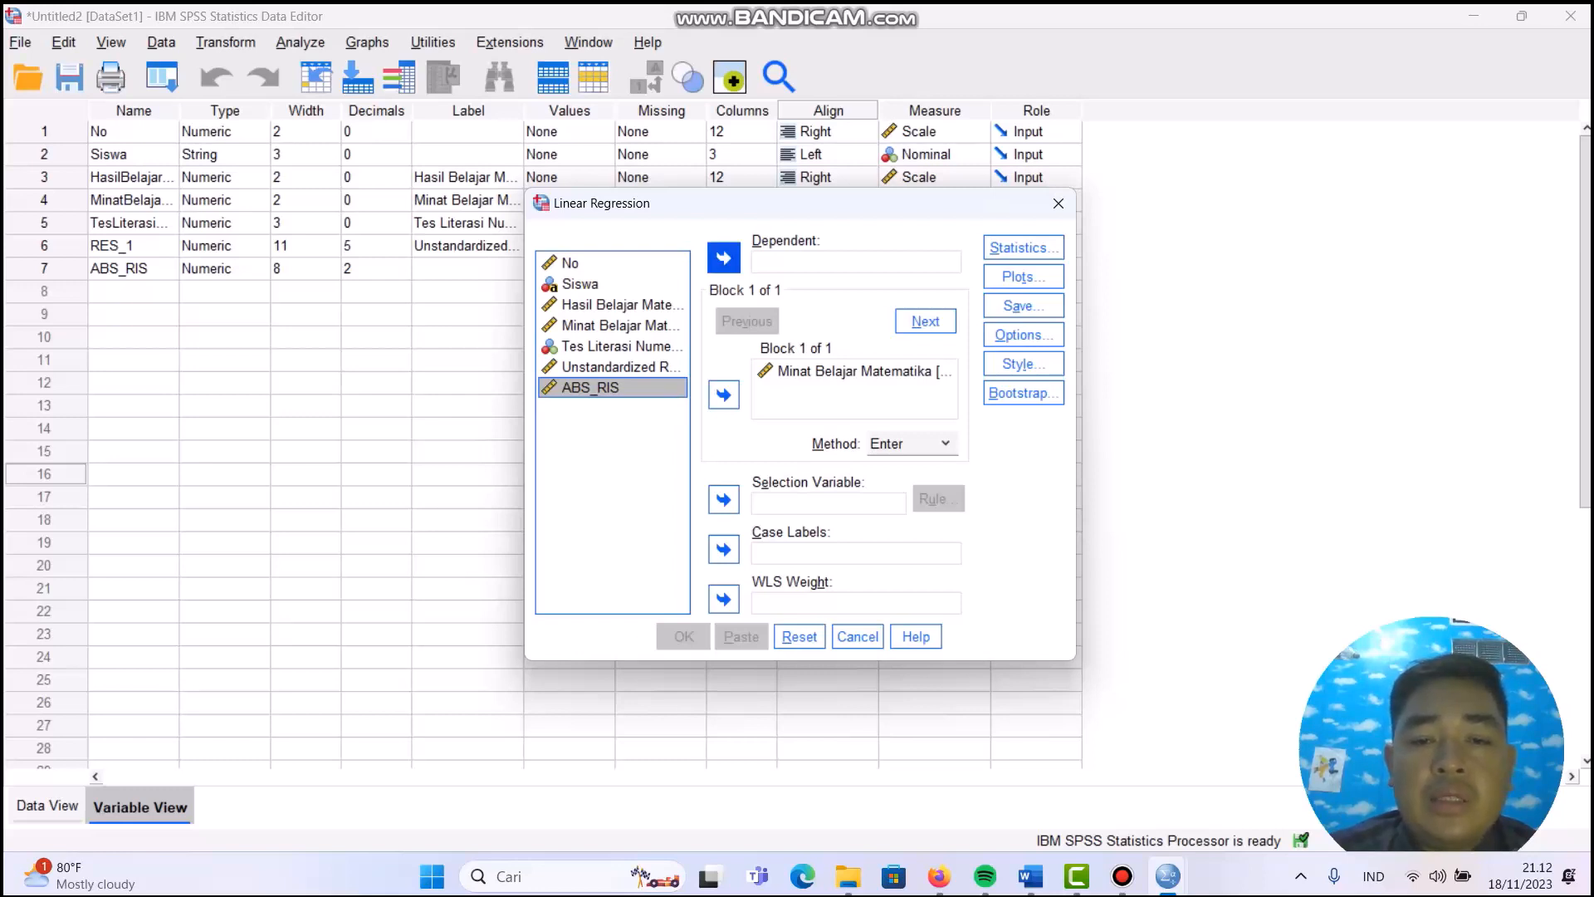
left_click(723, 257)
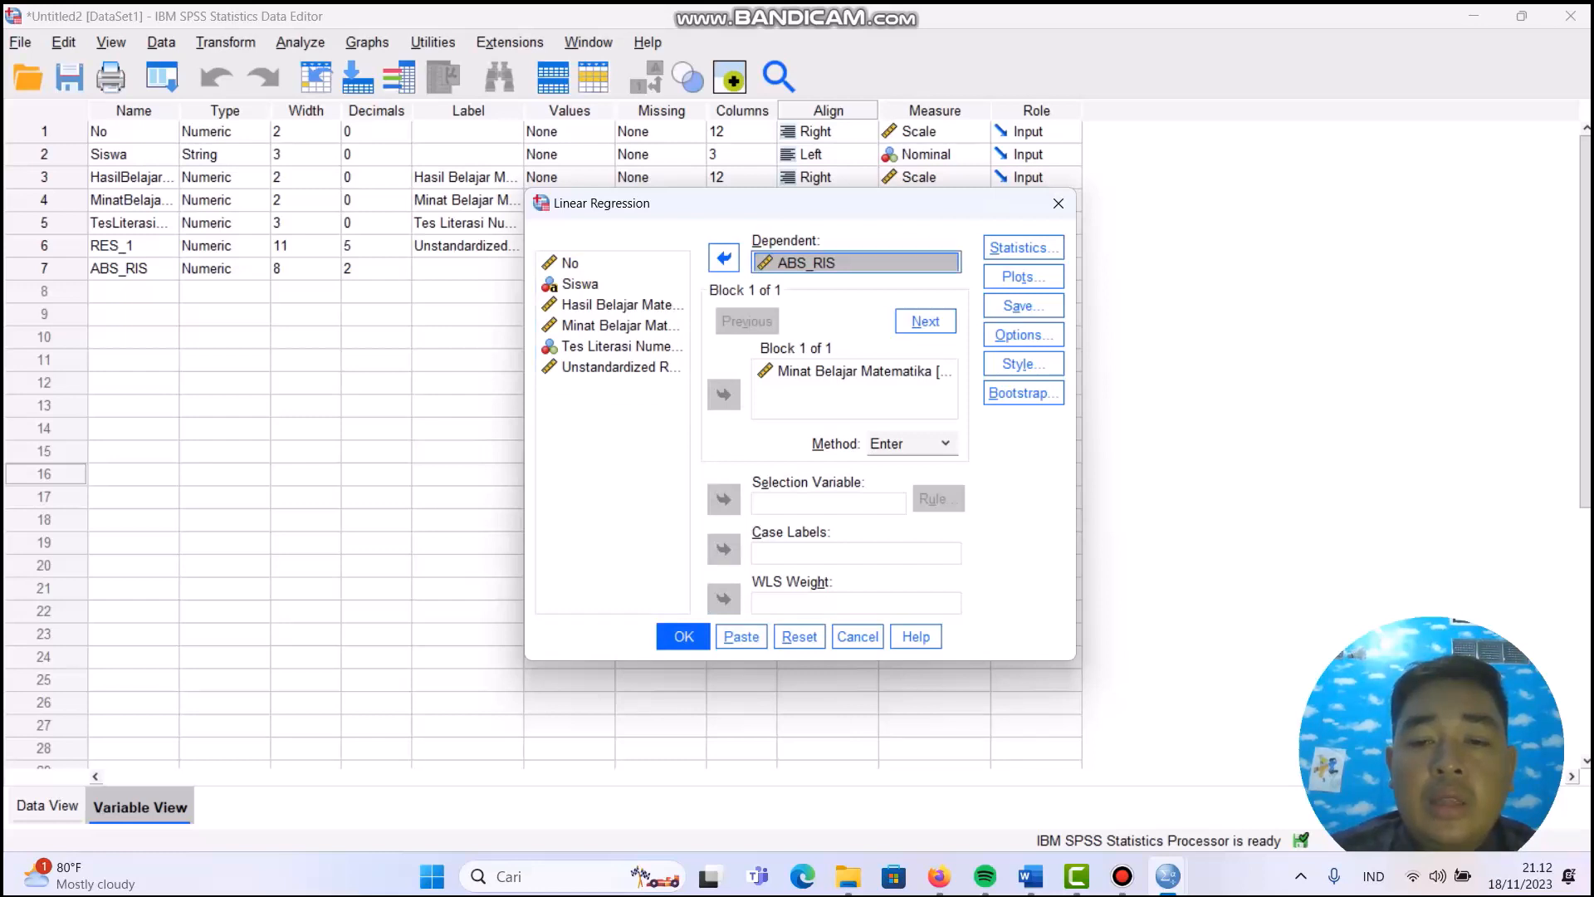
- Choose the Enter method and run the regression of ABS_RIS on Minat Belajar Matematika
left_click(945, 443)
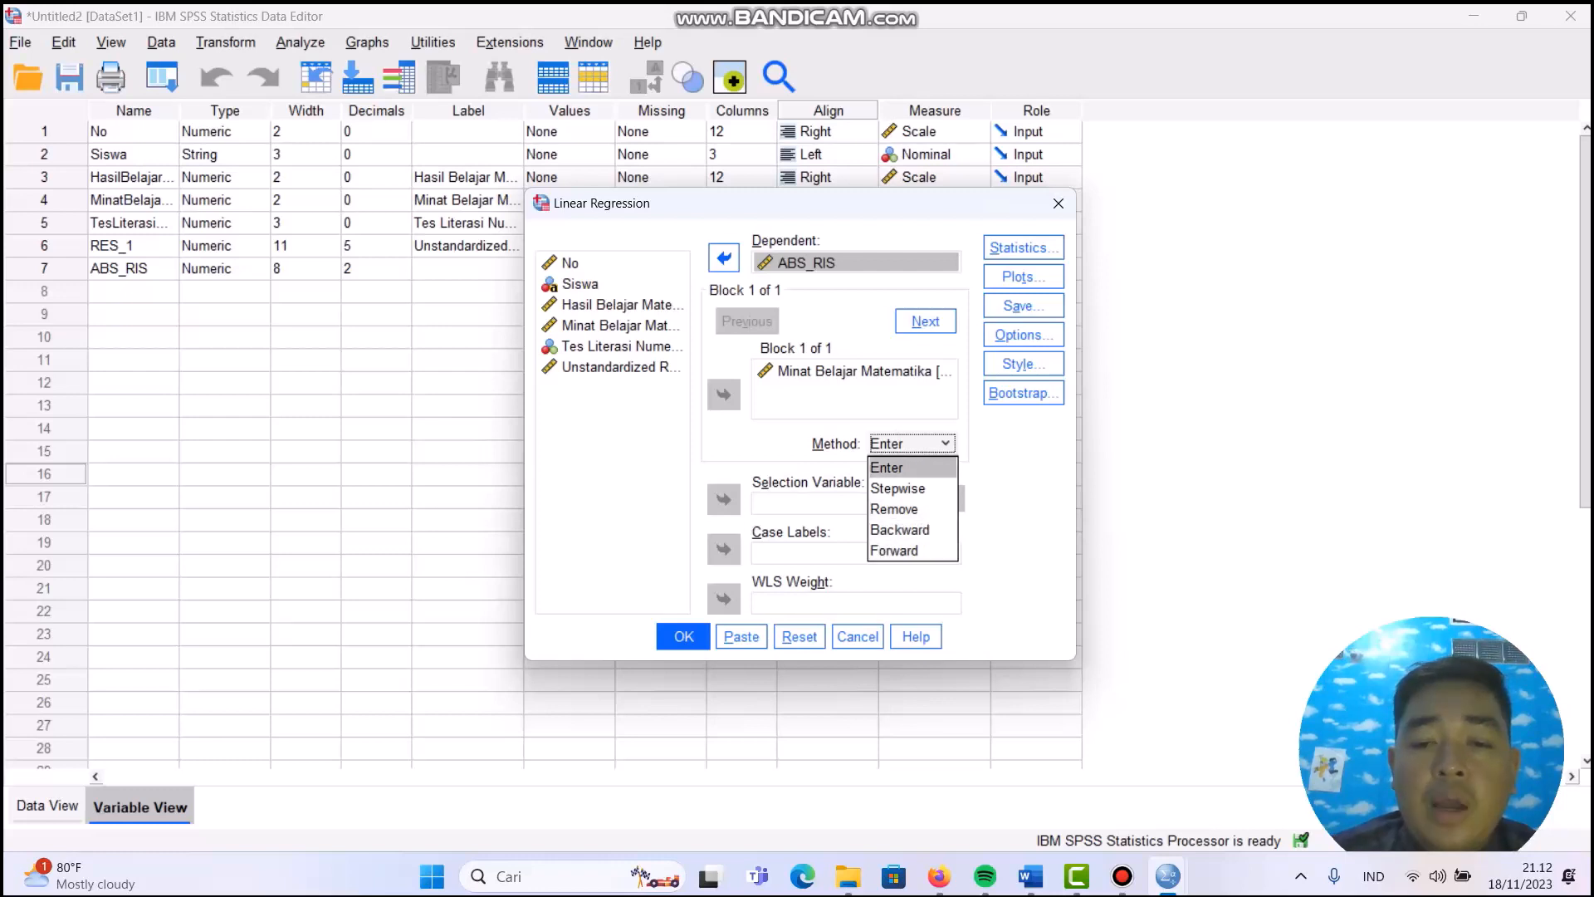
left_click(911, 468)
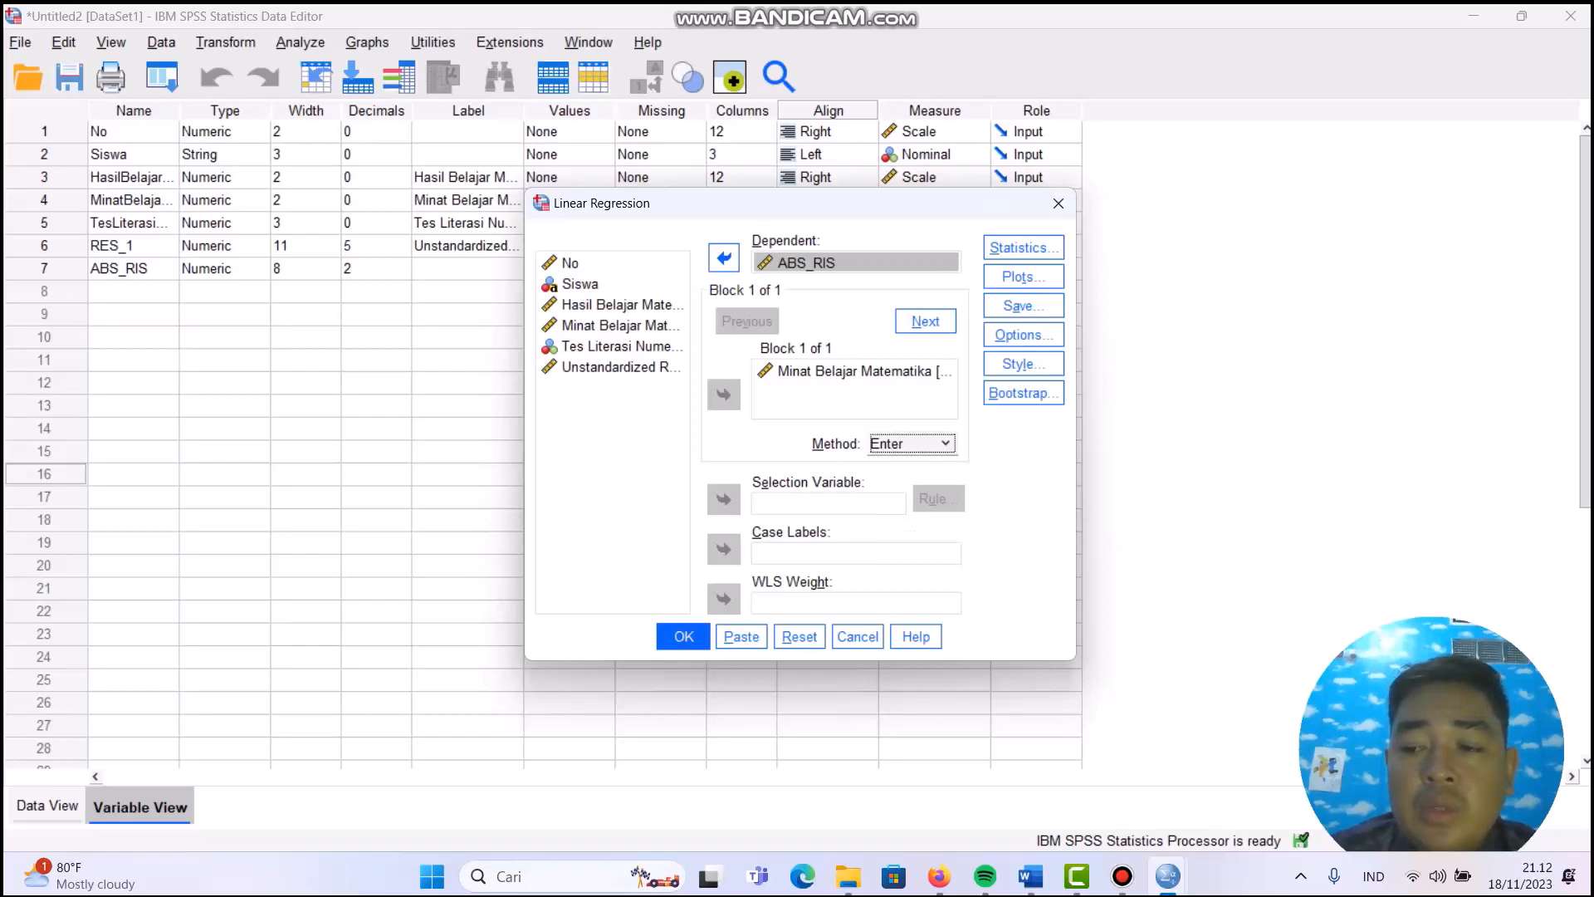
left_click(683, 637)
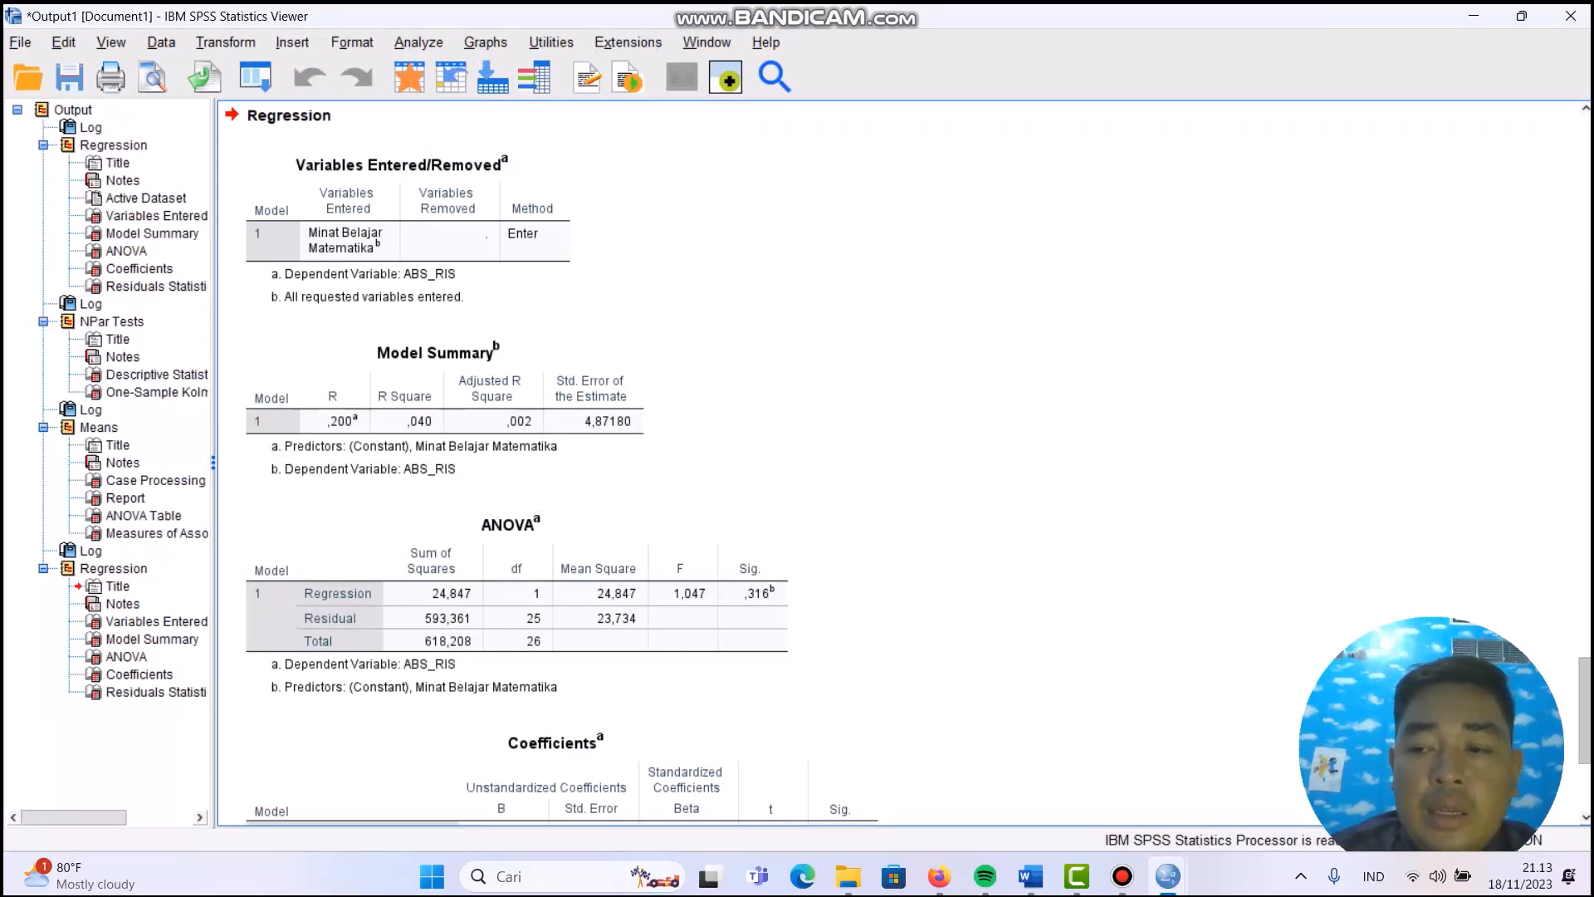
- Examine the significance in the new regression's Coefficients table and return to the dataset's variable definitions
scroll(907, 466, "down", 5)
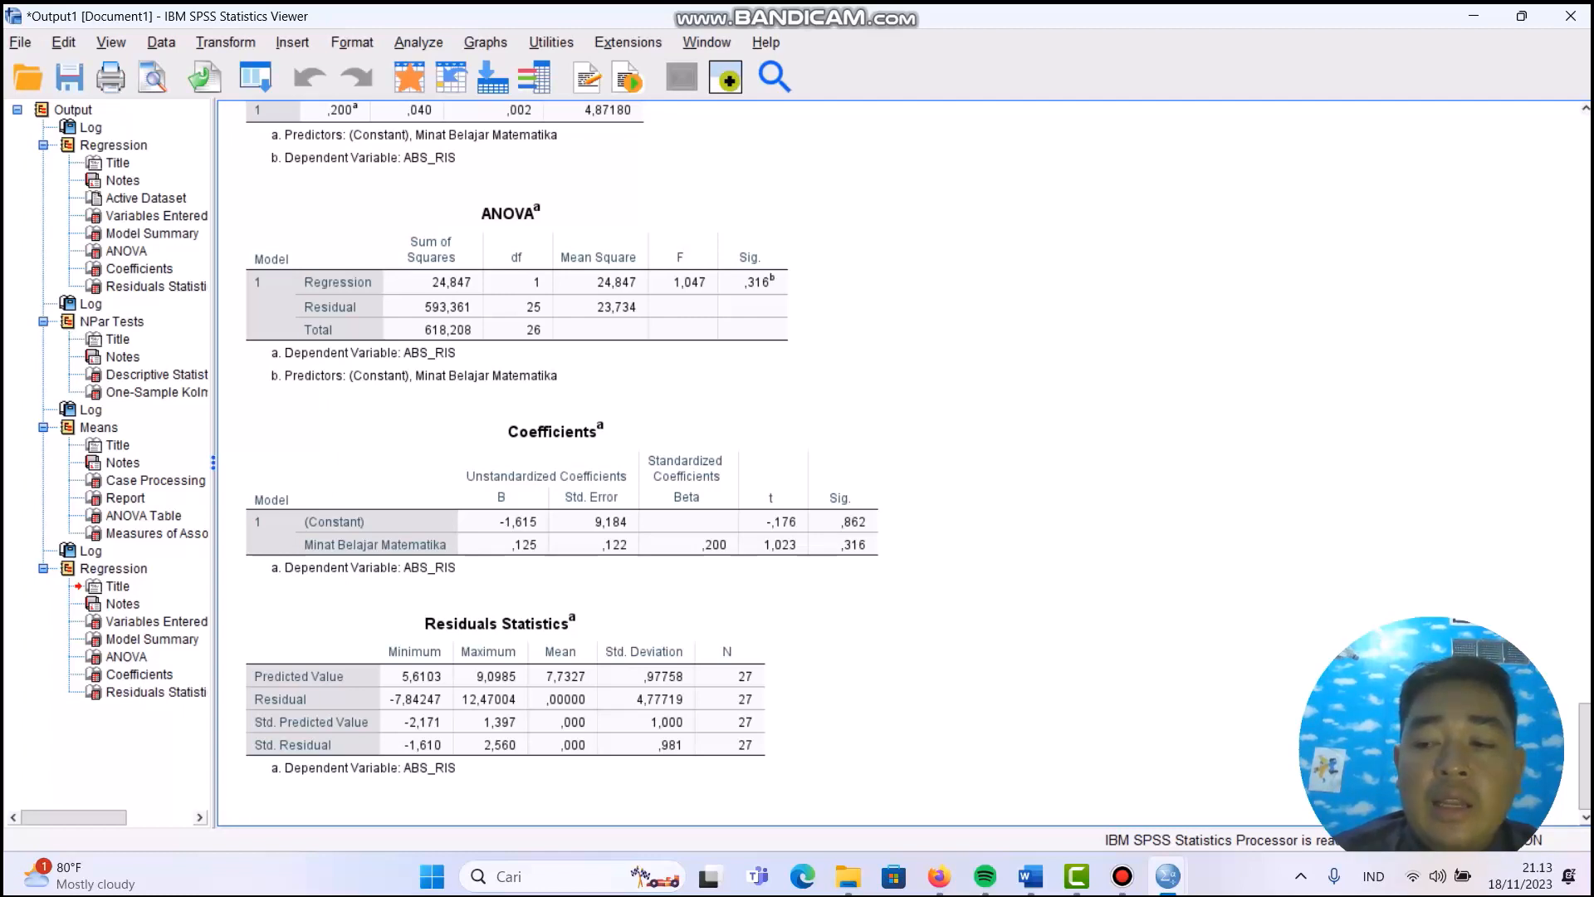
left_click(867, 527)
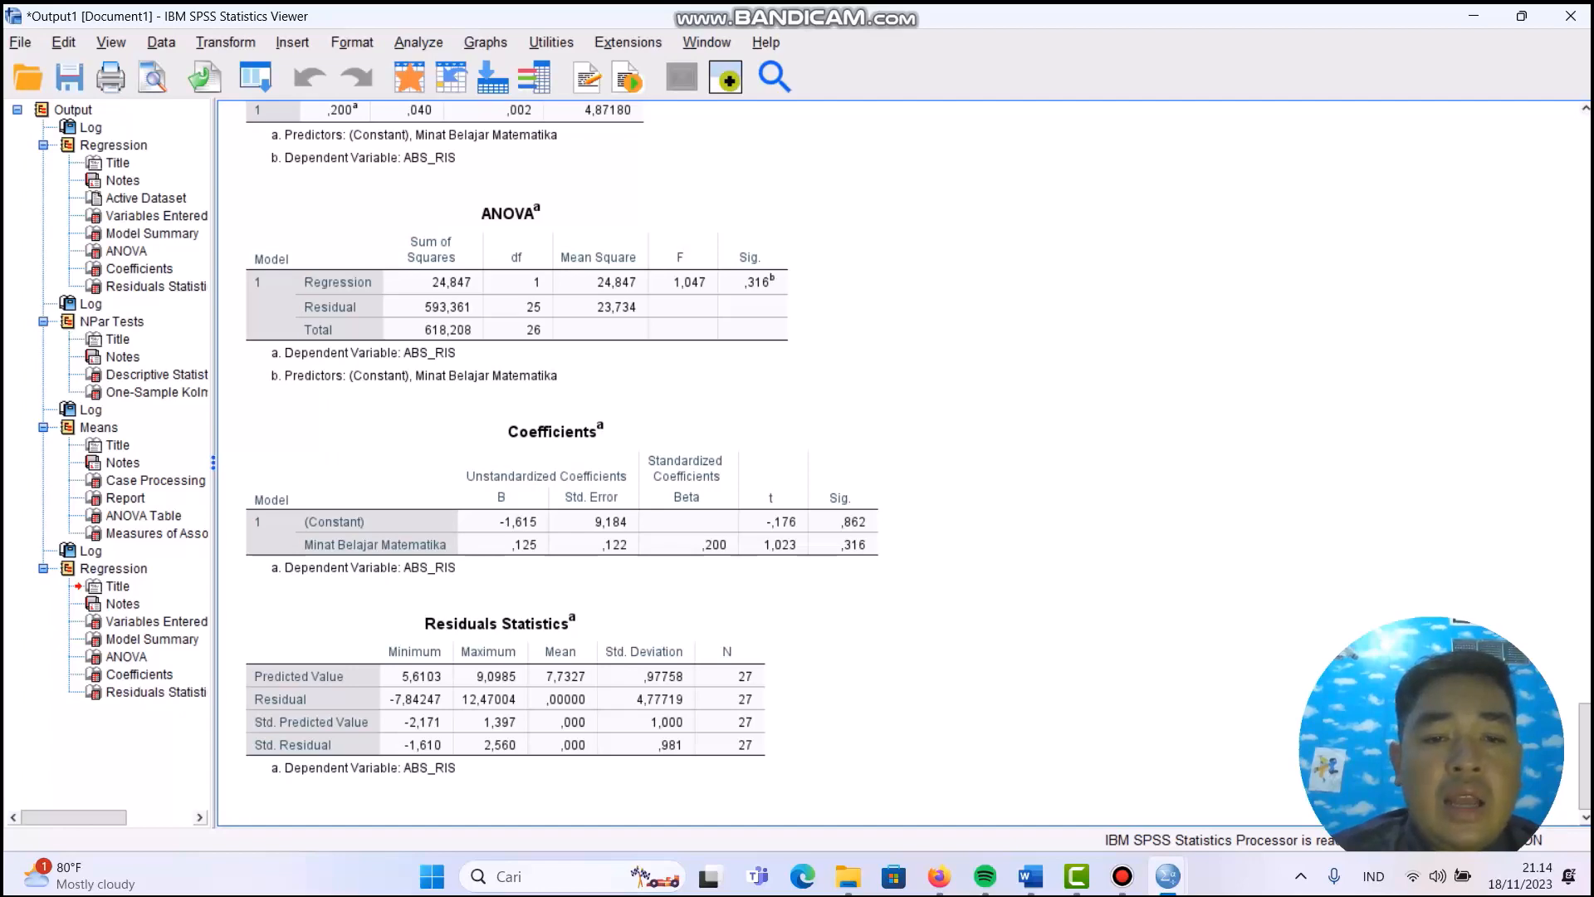
mouse_move(1167, 876)
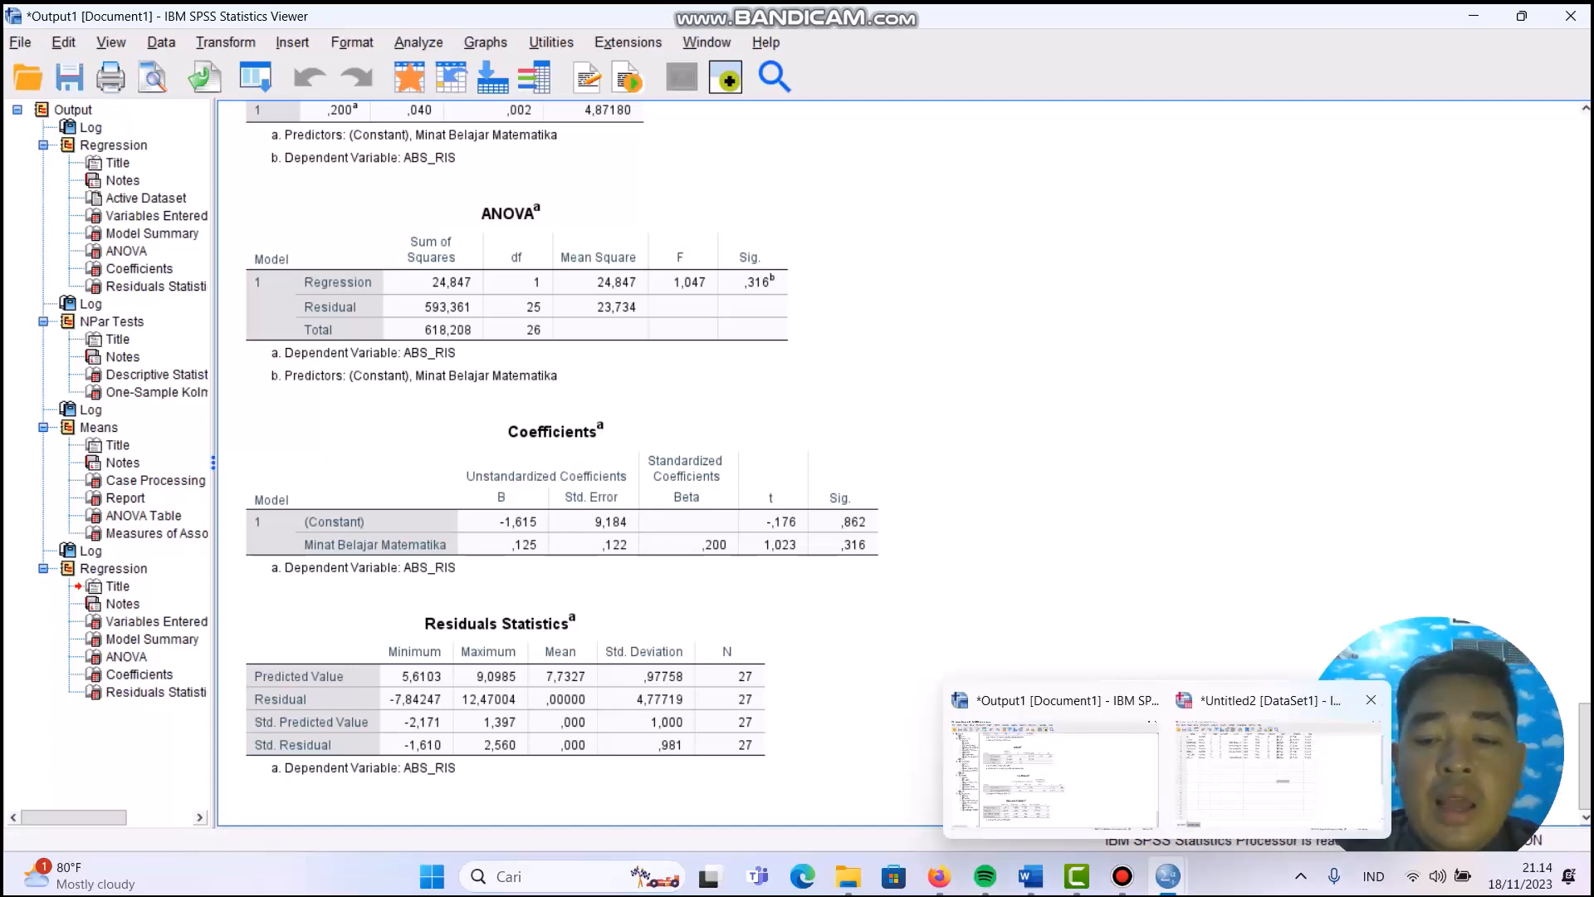
left_click(1279, 772)
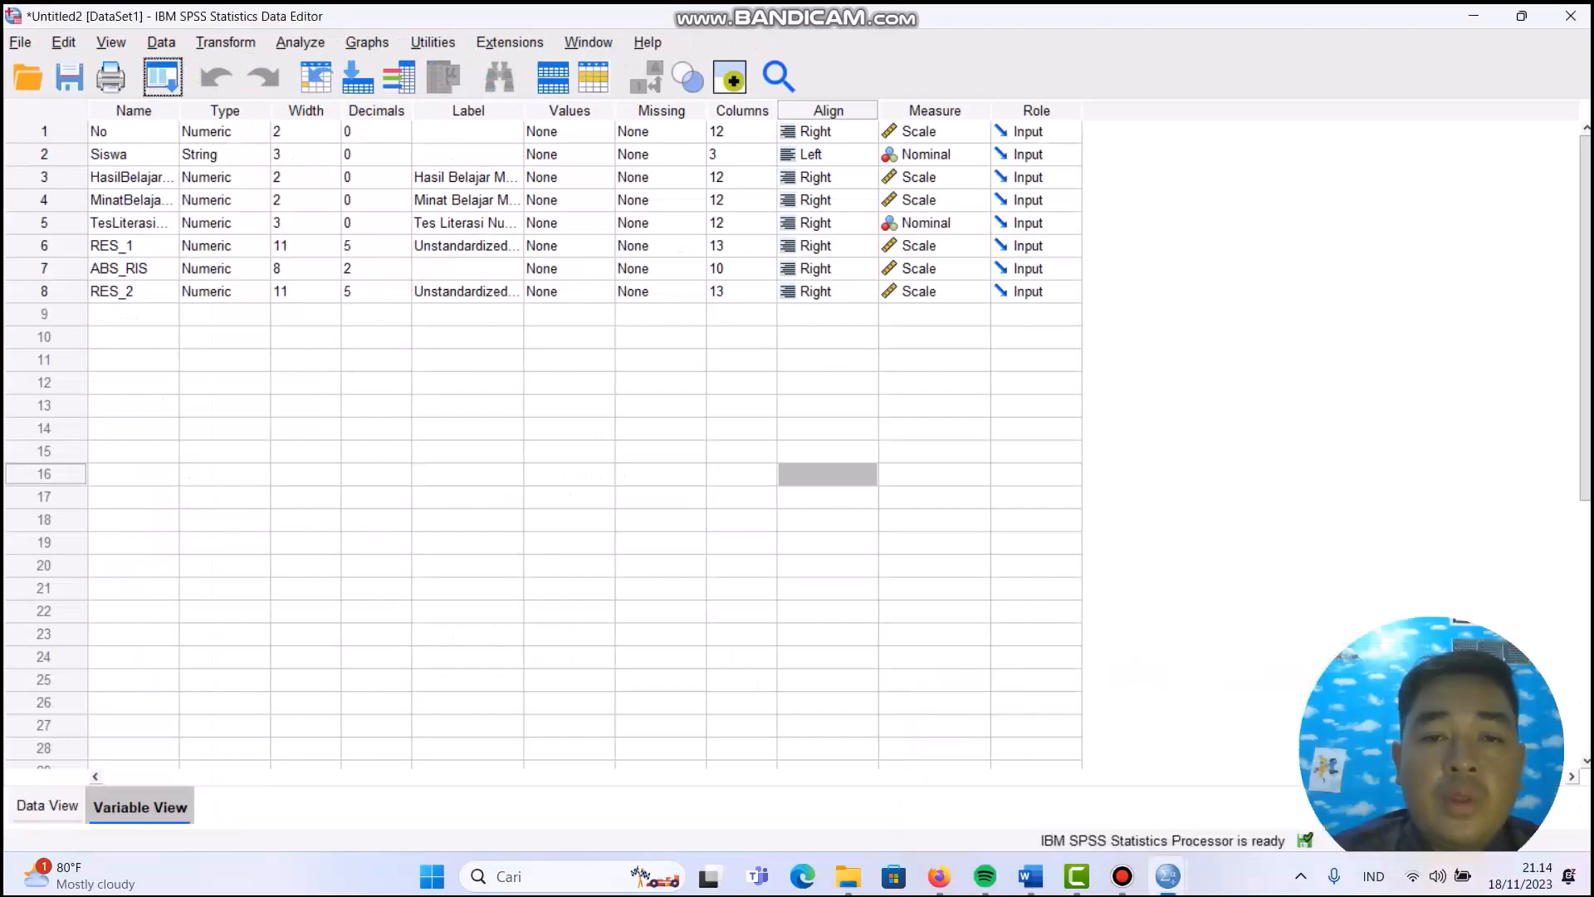